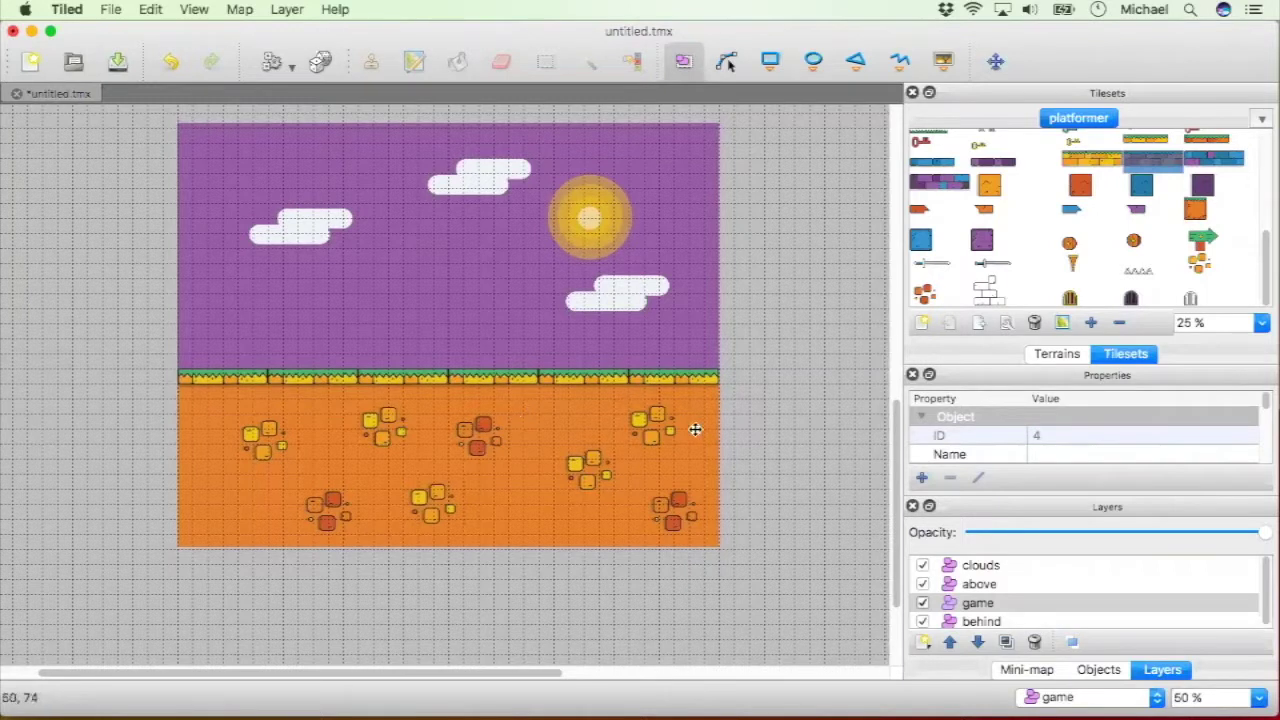
pyautogui.scroll(-1, 990, 597)
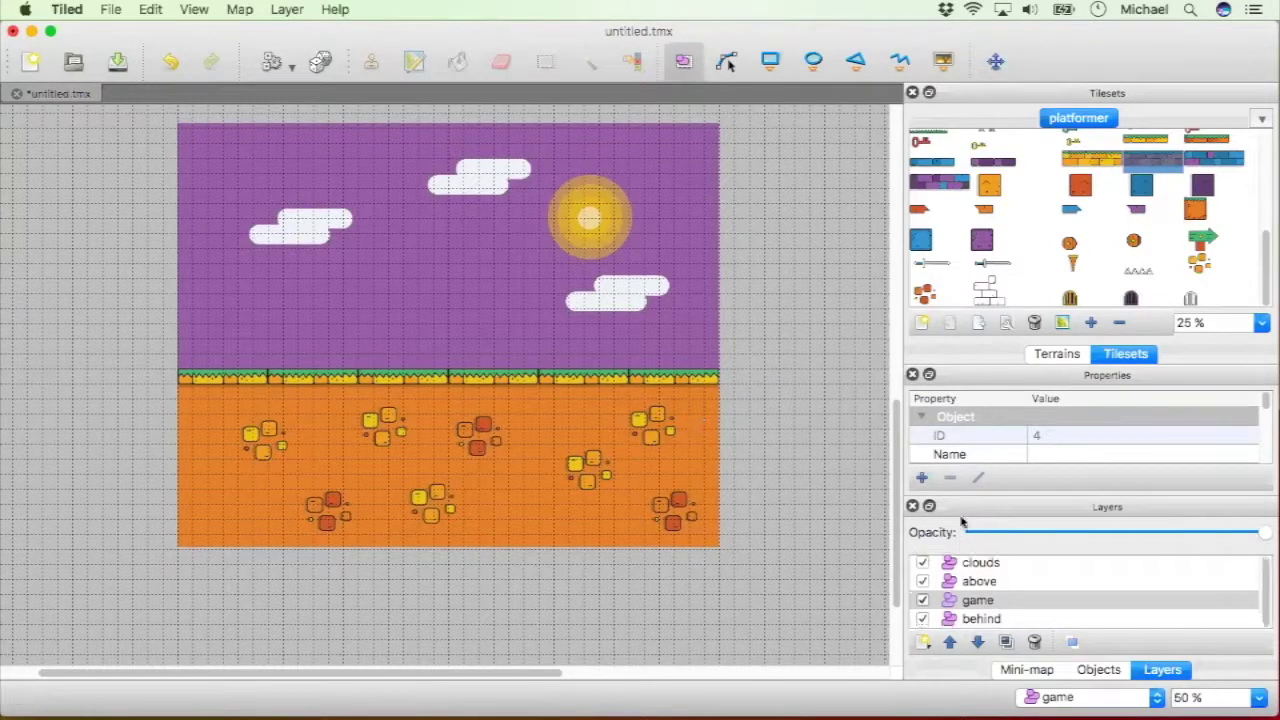
pyautogui.click(1035, 320)
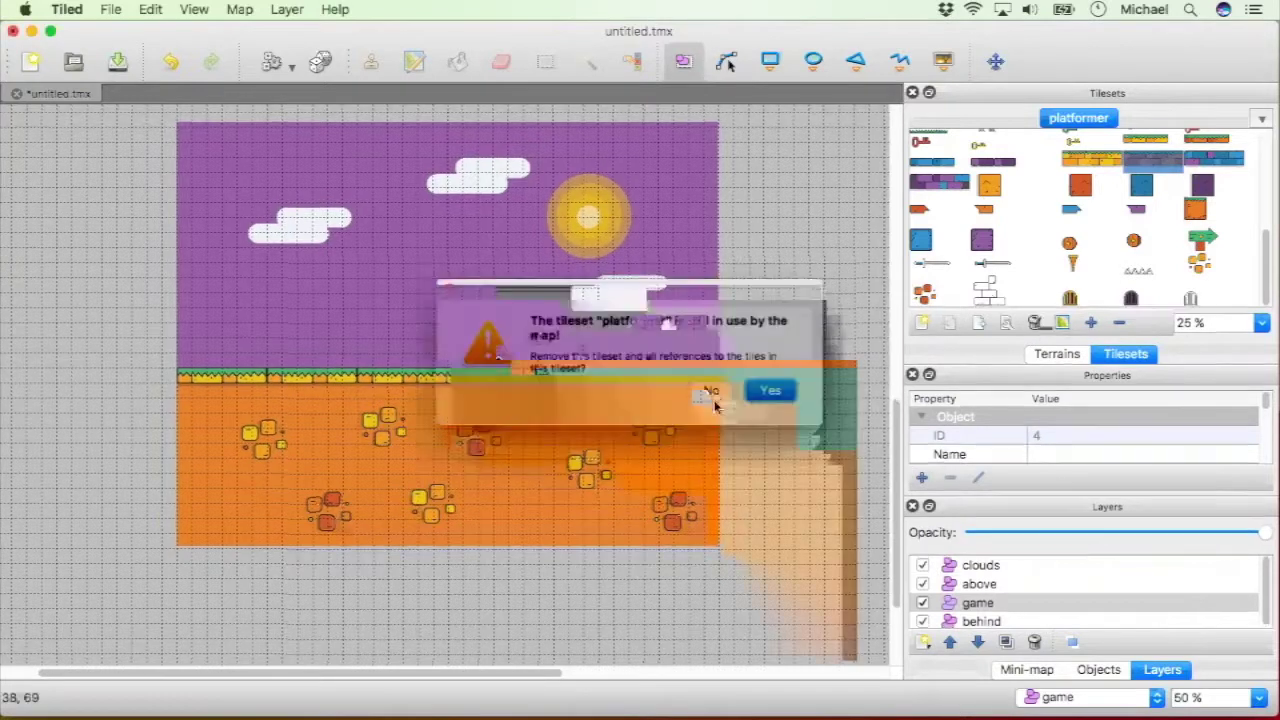
pyautogui.press('Escape')
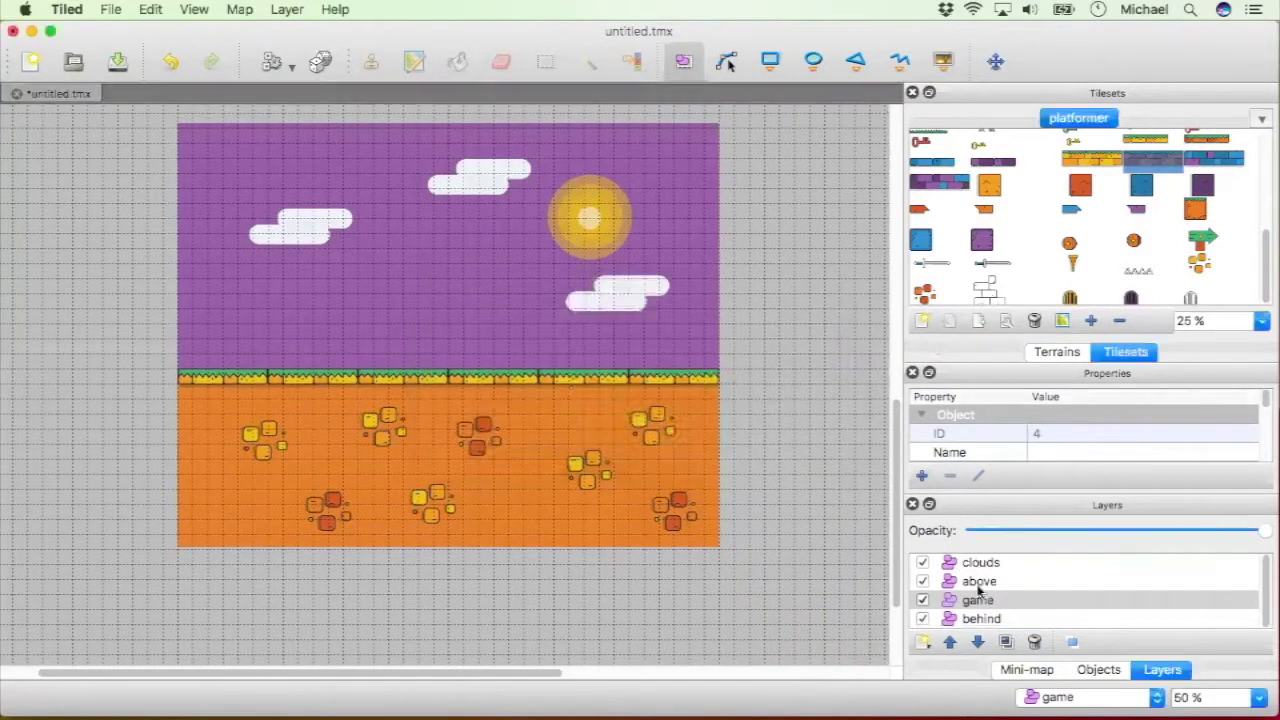
# Select the clouds layer and switch its visibility off and on to check what it contains
pyautogui.click(985, 563)
pyautogui.click(948, 619)
pyautogui.click(958, 563)
pyautogui.click(922, 563)
pyautogui.click(922, 563)
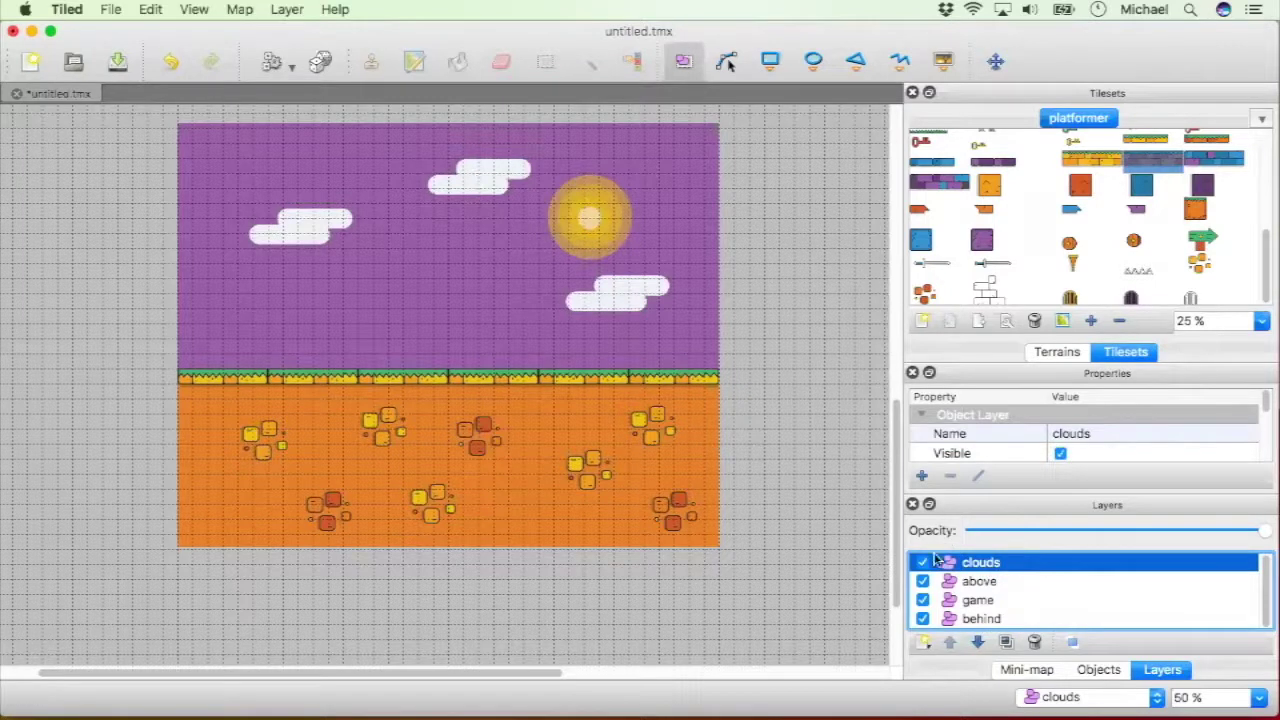
# Hide and reshow the above layer and the game layer in turn to check their contents
pyautogui.click(980, 582)
pyautogui.click(922, 582)
pyautogui.click(922, 582)
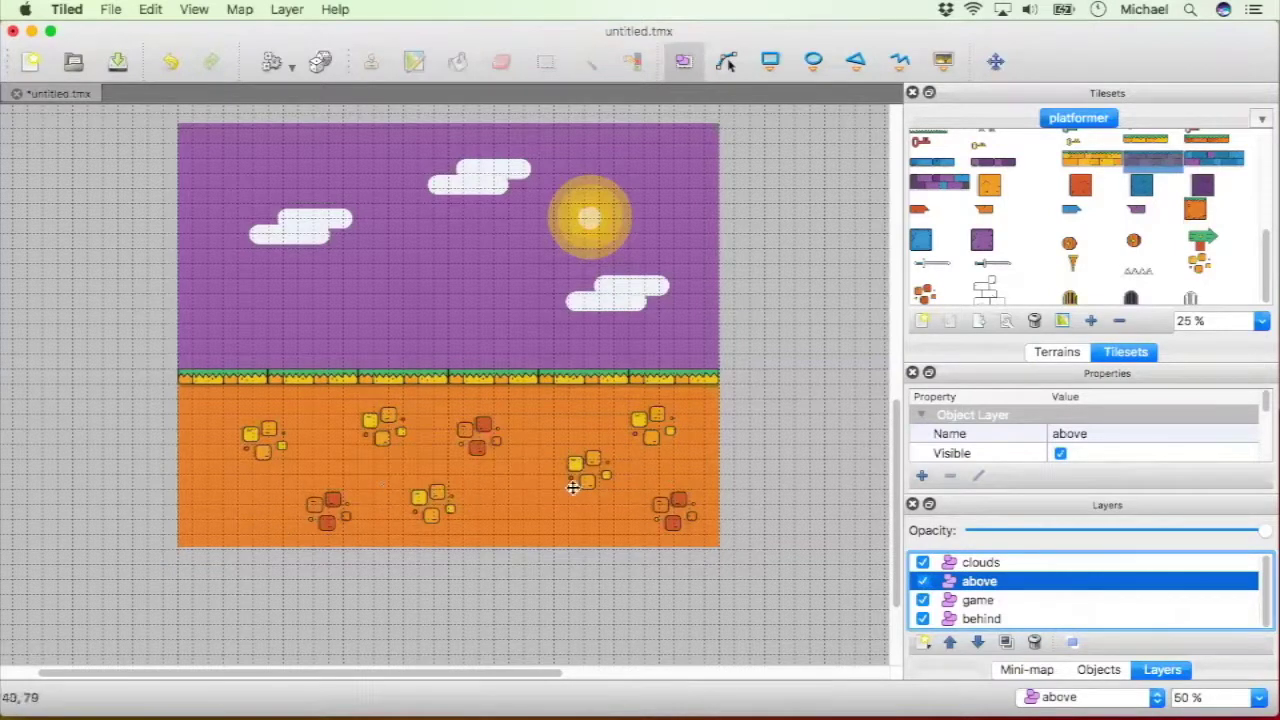
pyautogui.click(987, 602)
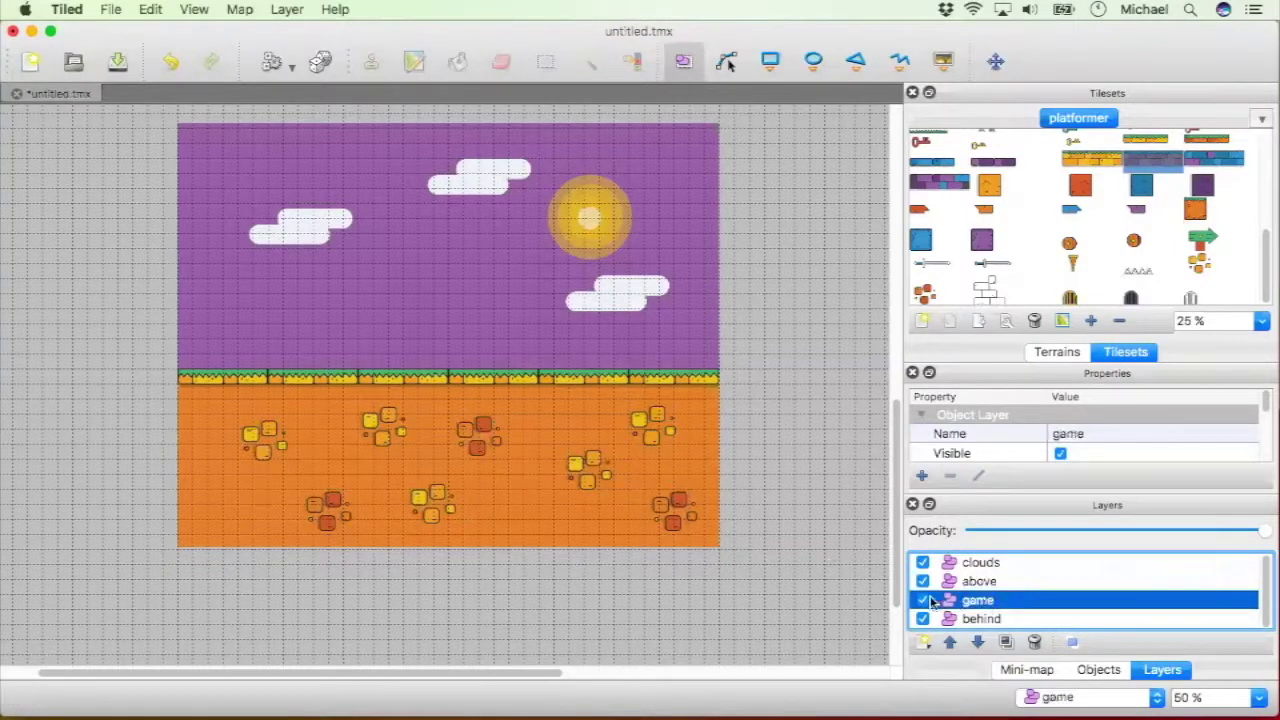
pyautogui.click(923, 600)
pyautogui.click(923, 600)
# Hide the above, clouds and behind layers to inspect the game layer alone, and show them all again
pyautogui.click(922, 581)
pyautogui.click(922, 563)
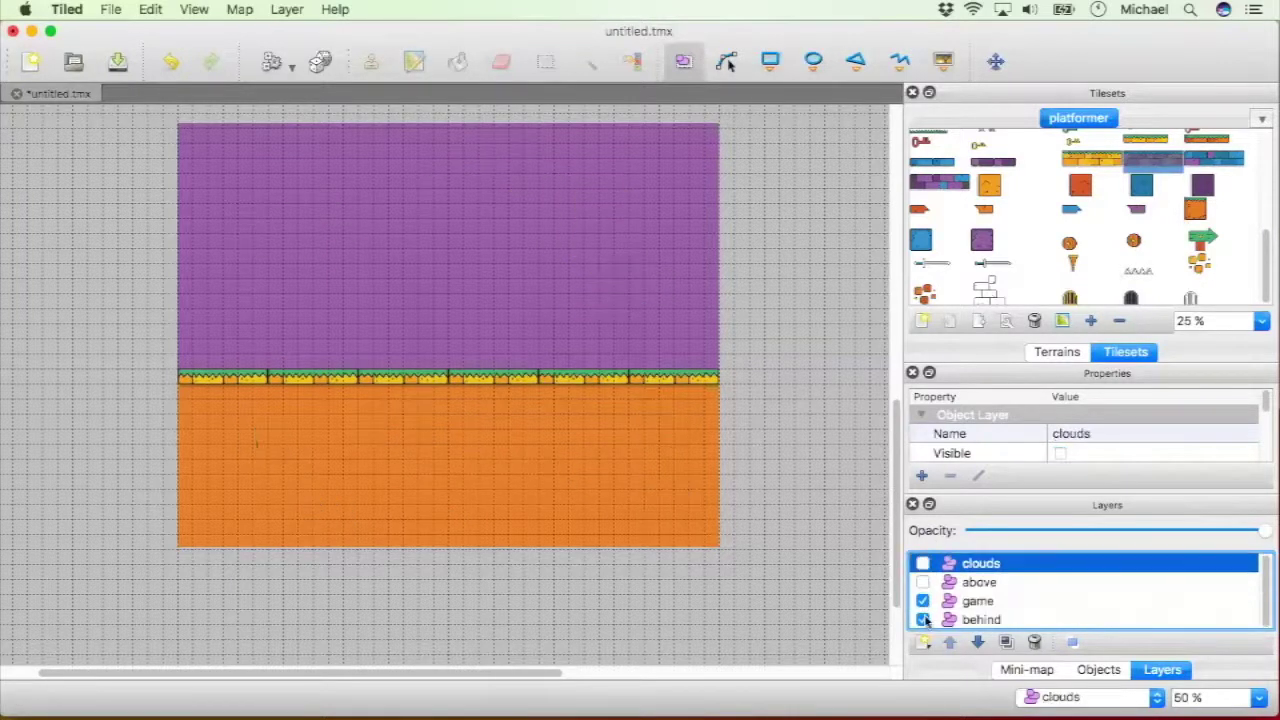
pyautogui.click(922, 619)
pyautogui.click(922, 600)
pyautogui.click(922, 600)
pyautogui.click(1000, 603)
pyautogui.click(1074, 643)
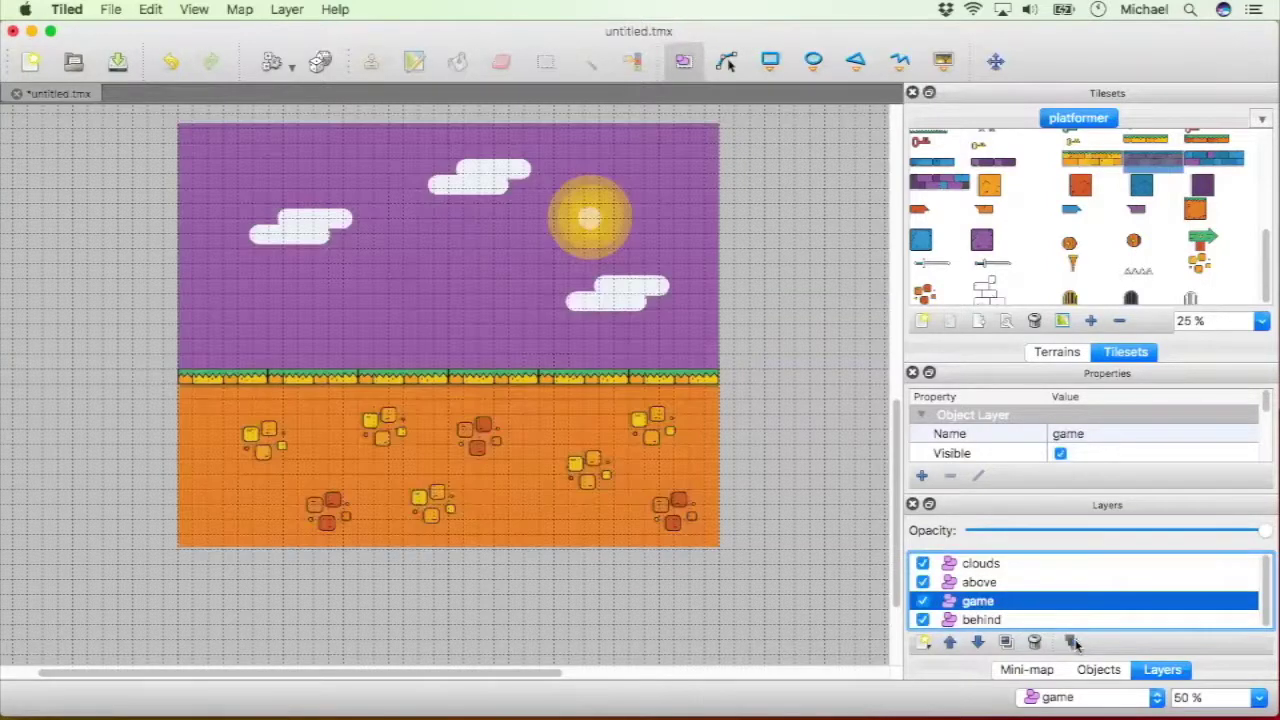
# Isolate the selected game layer by hiding all other layers at once, and restore them
pyautogui.click(1074, 643)
pyautogui.click(1074, 643)
pyautogui.click(1076, 645)
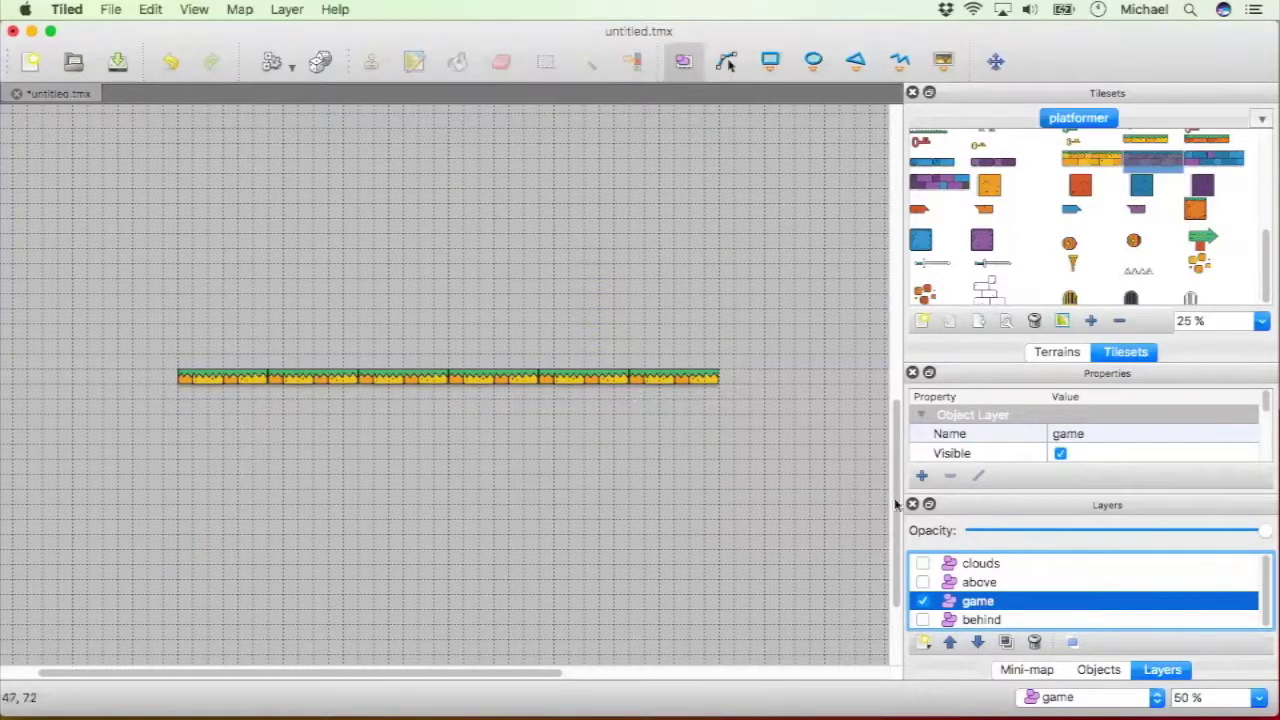
pyautogui.click(1074, 643)
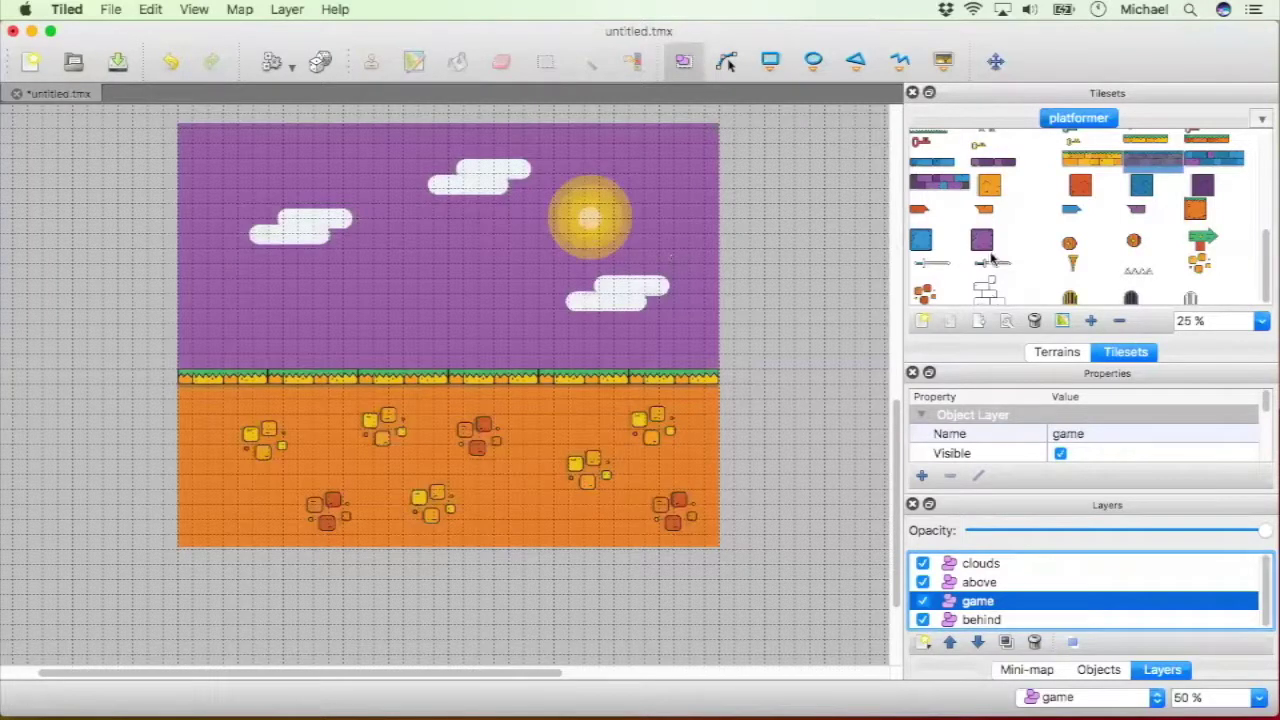
# Place the green arrow sign and the knight as tile objects on the game layer above the grass strip
pyautogui.click(1208, 235)
pyautogui.press('t')
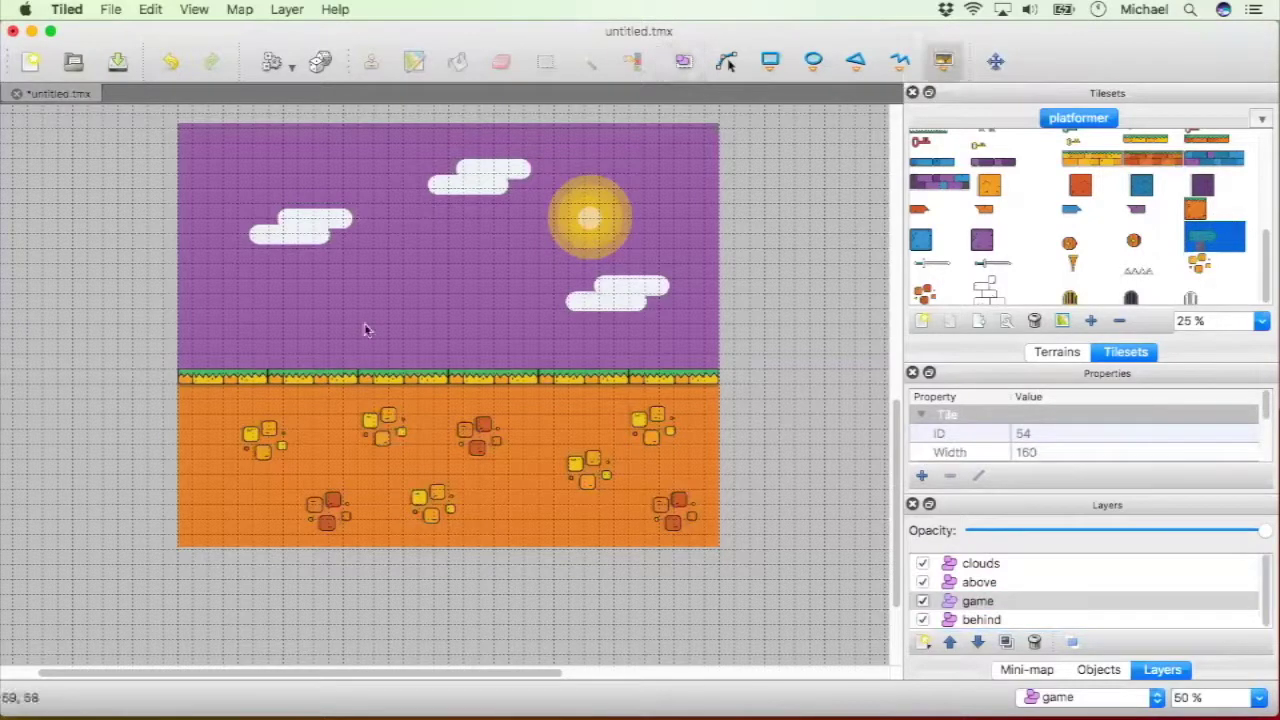
pyautogui.click(290, 340)
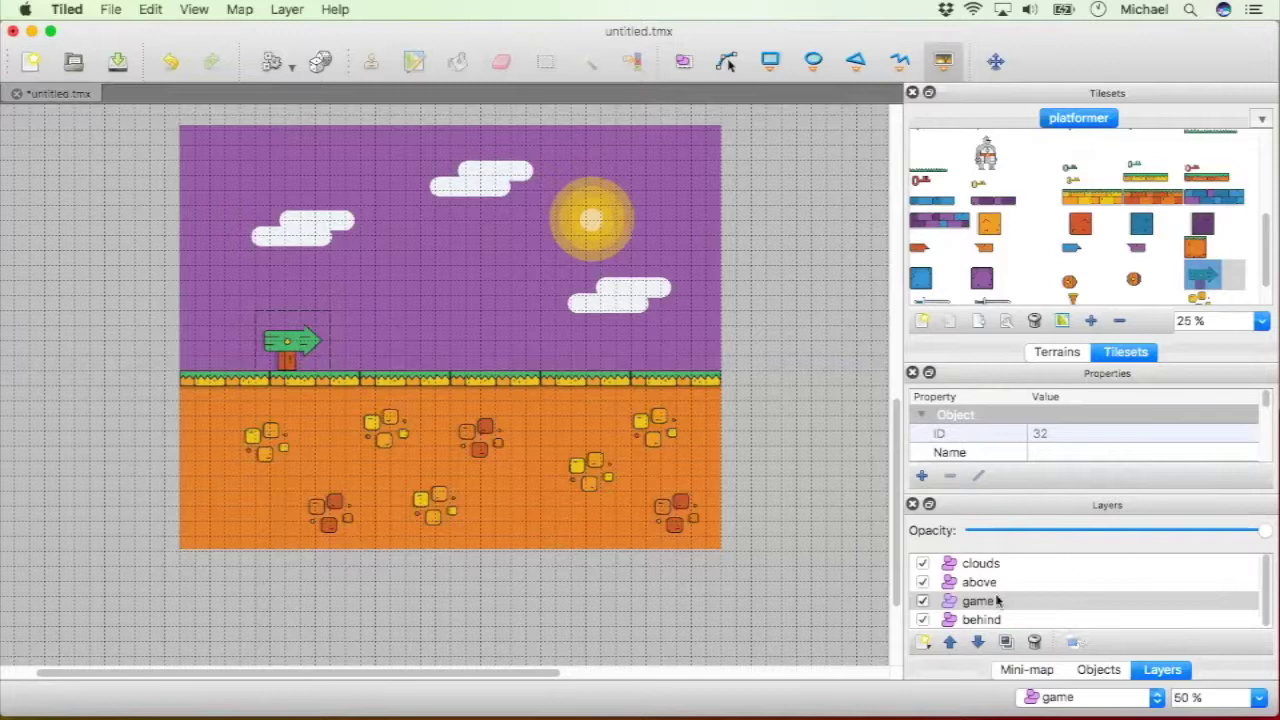
pyautogui.click(987, 160)
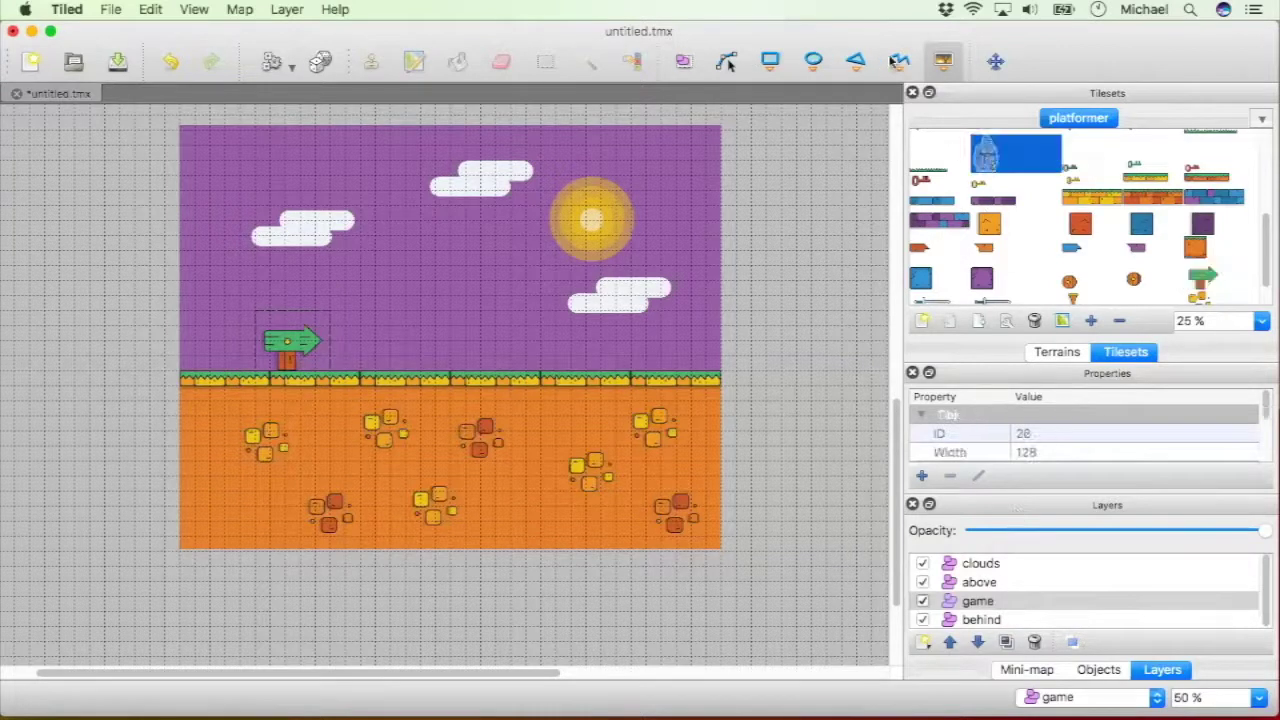
pyautogui.click(390, 320)
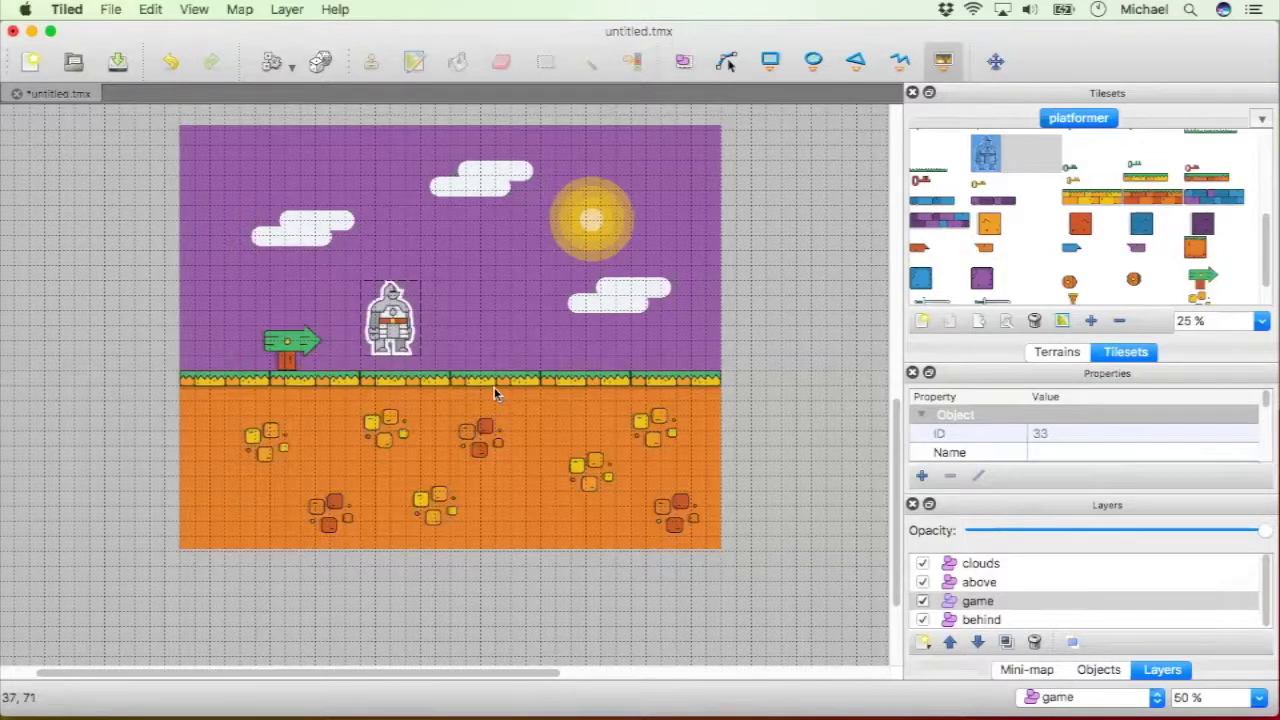
# Show only the game layer and stand one knight and the arrow sign on the grass, with the knight near its left end
pyautogui.click(1071, 642)
pyautogui.scroll(3, 400, 420)
pyautogui.keyDown('ctrl'); pyautogui.scroll(1, 375, 425); pyautogui.keyUp('ctrl')
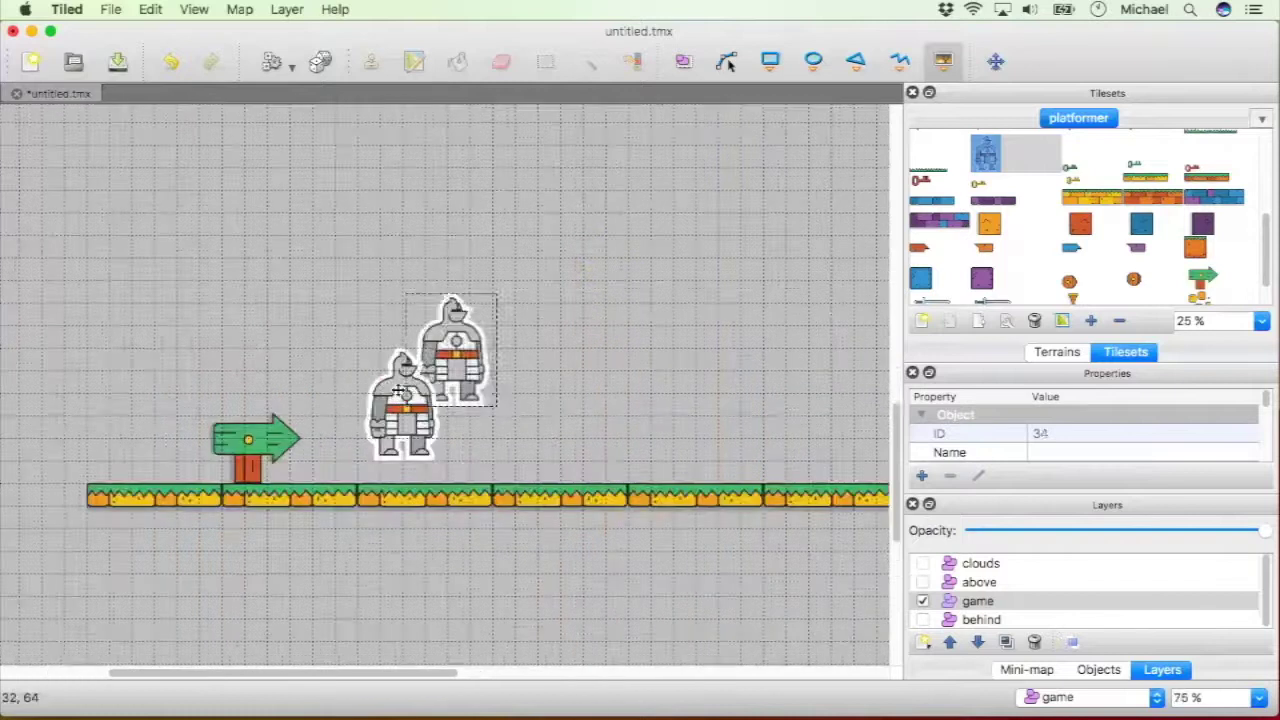
pyautogui.press('s')
pyautogui.moveTo(400, 415)
pyautogui.mouseDown()
pyautogui.moveTo(277, 425)
pyautogui.moveTo(277, 447)
pyautogui.moveTo(410, 439)
pyautogui.moveTo(385, 425)
pyautogui.mouseUp()
pyautogui.scroll(1, 317, 412)
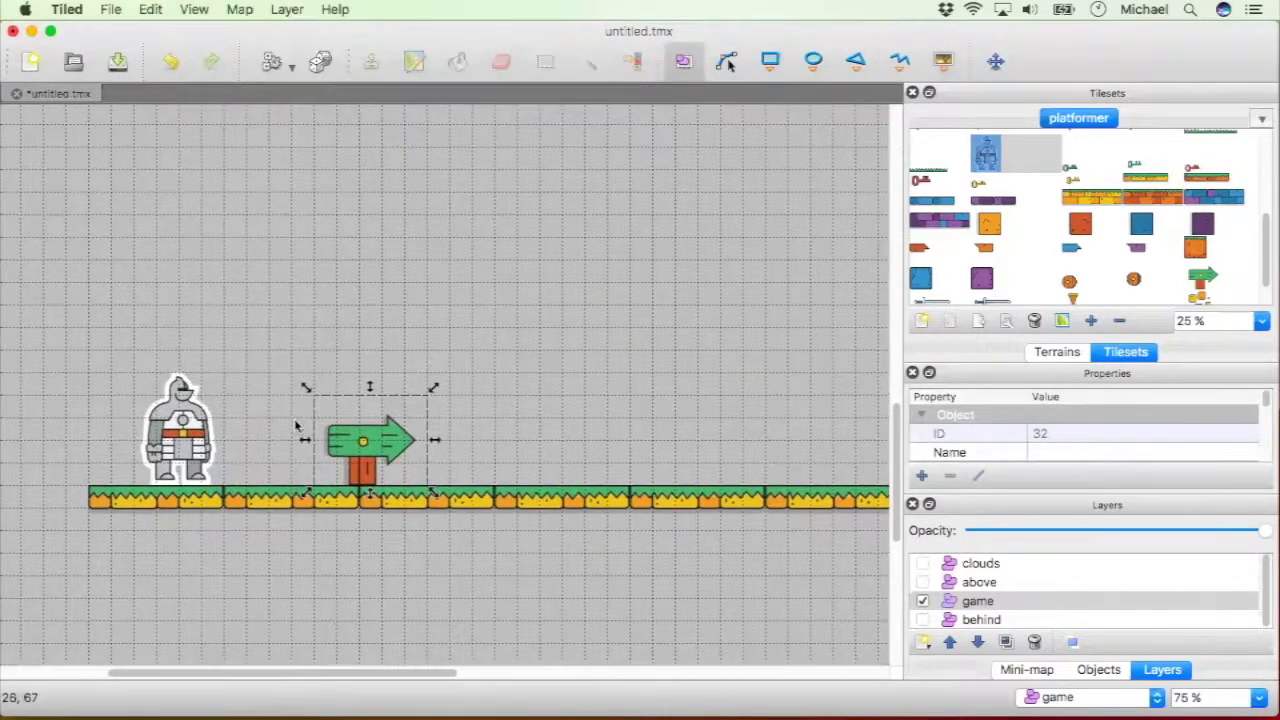
# Make all the other layers visible again alongside the game layer
pyautogui.scroll(-4, 386, 428)
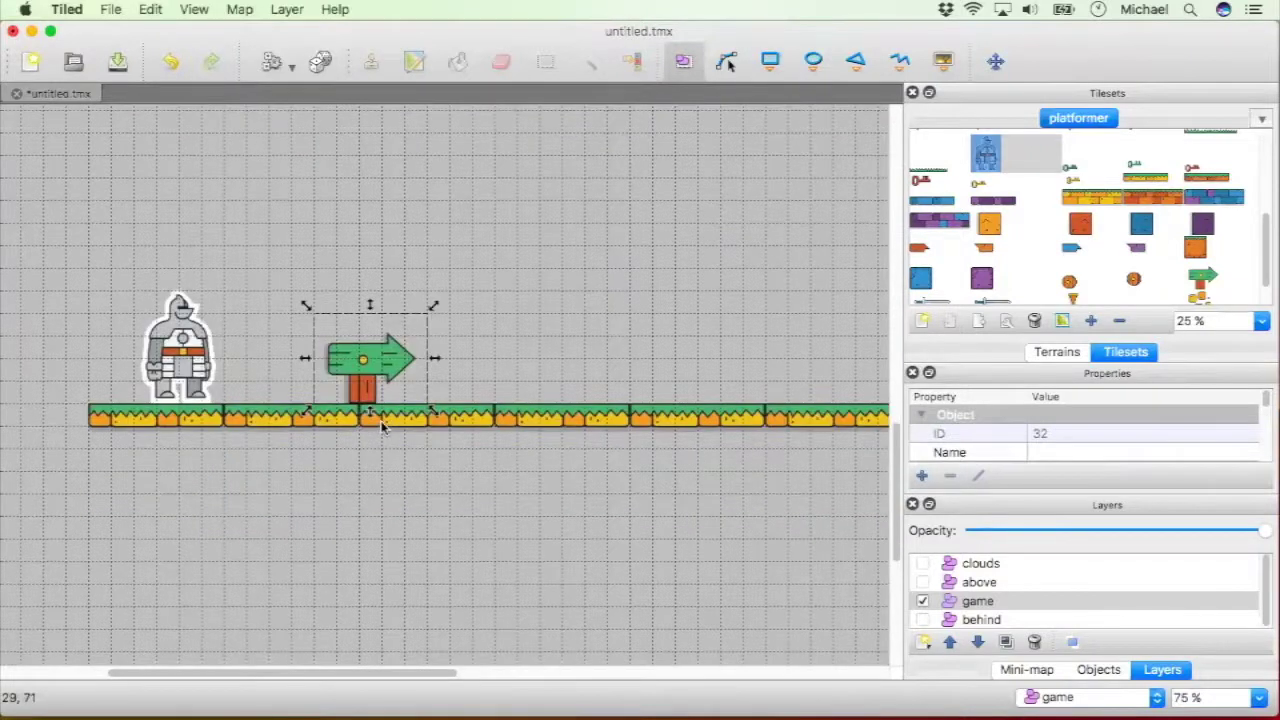
pyautogui.keyDown('ctrl'); pyautogui.scroll(-1, 381, 425); pyautogui.keyUp('ctrl')
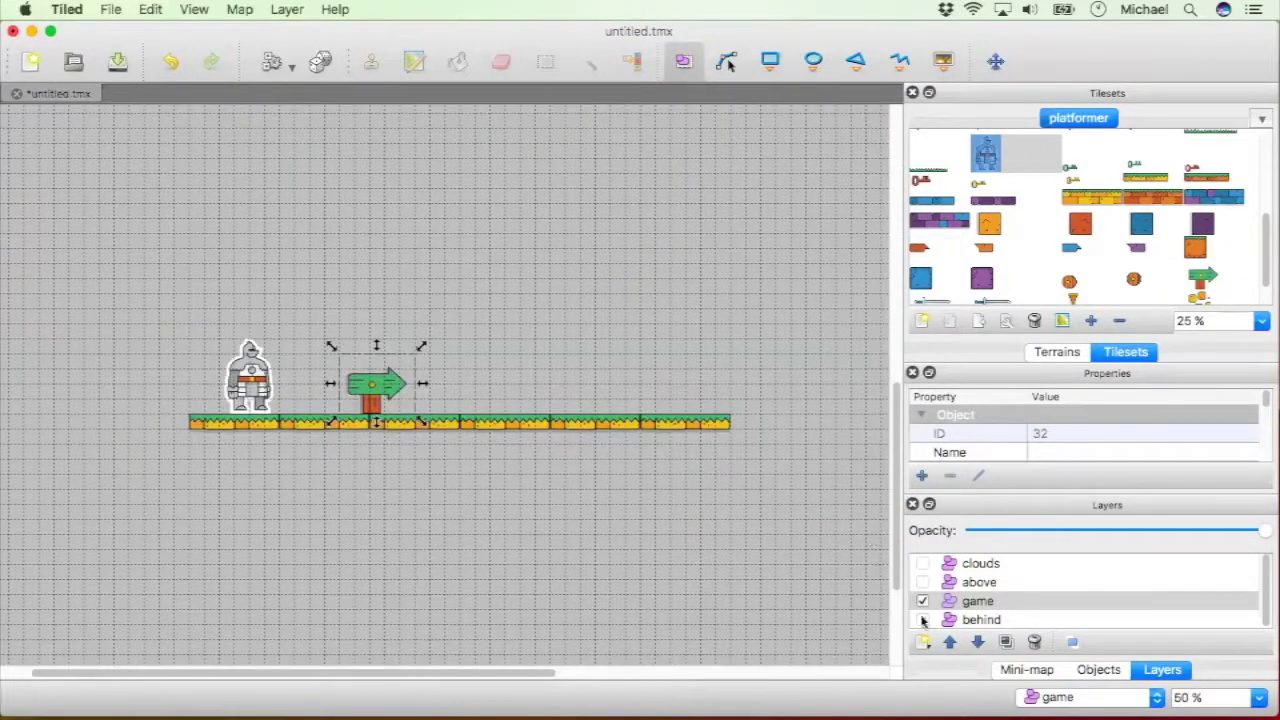
pyautogui.click(1072, 643)
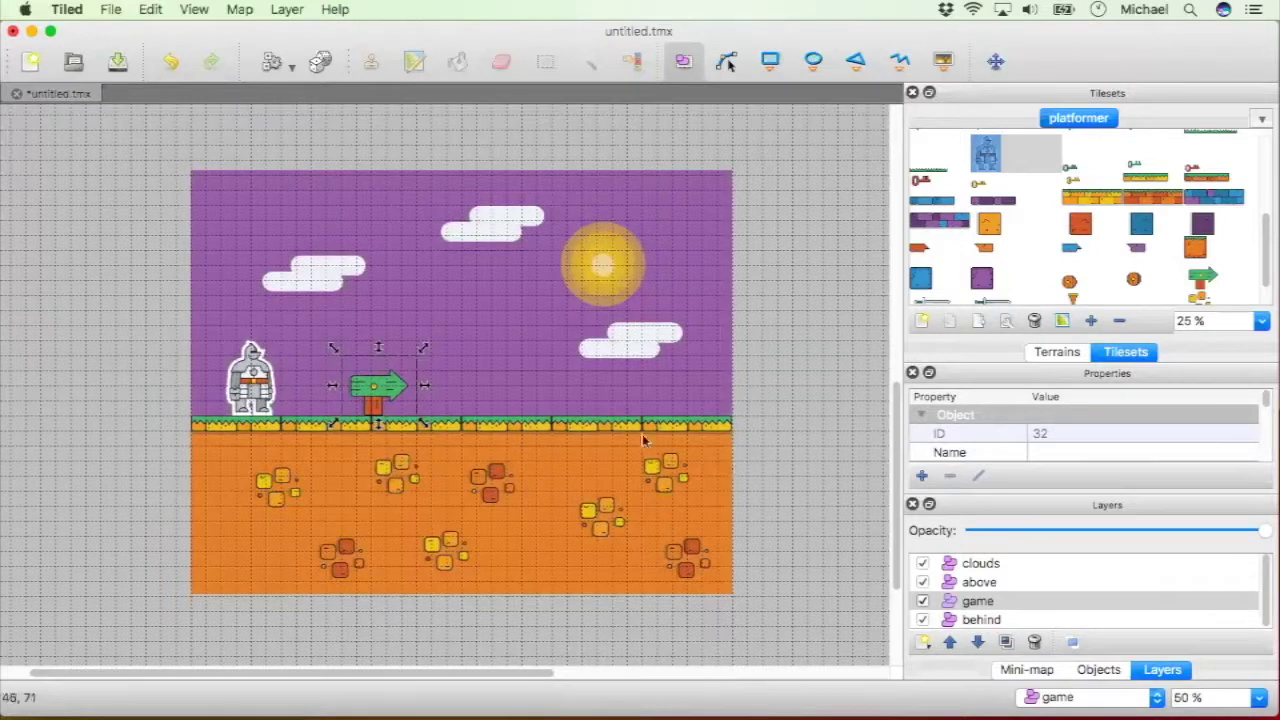
# Place a yellow grass-topped brick platform across the map's right edge and move it to the behind layer
pyautogui.click(1157, 205)
pyautogui.click(688, 390)
pyautogui.rightClick(736, 393)
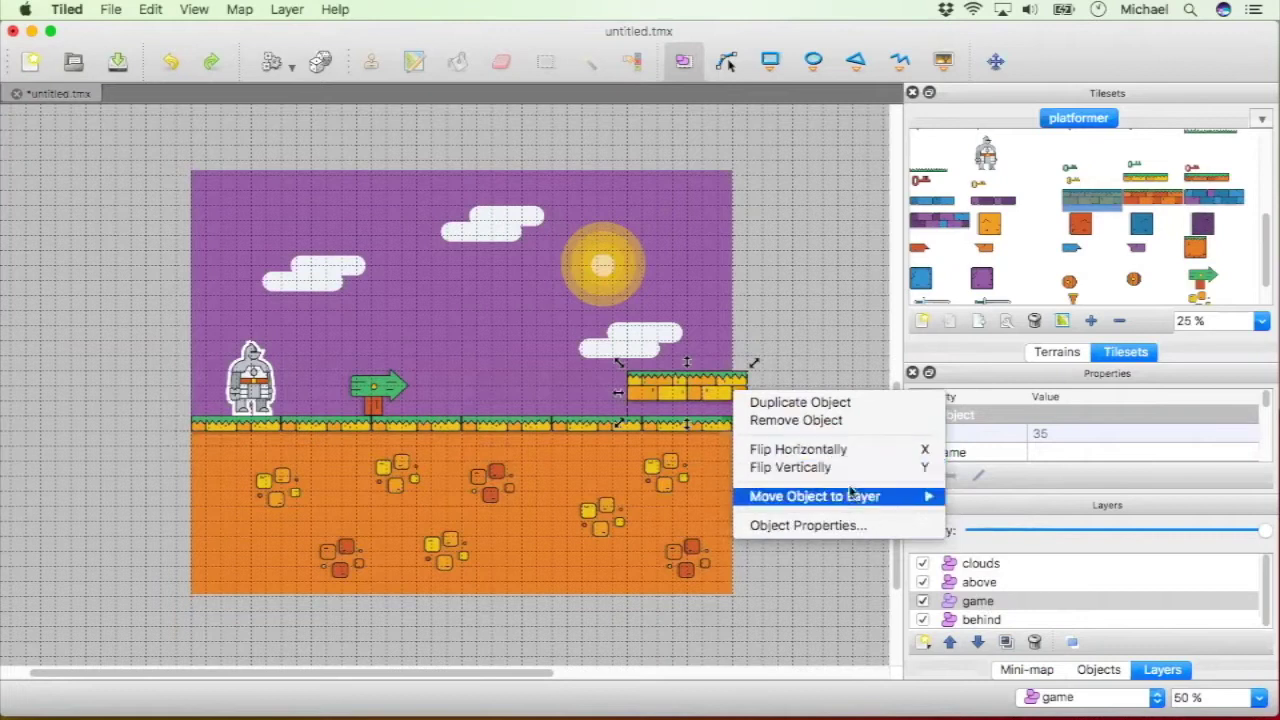
pyautogui.moveTo(852, 497)
pyautogui.click(968, 499)
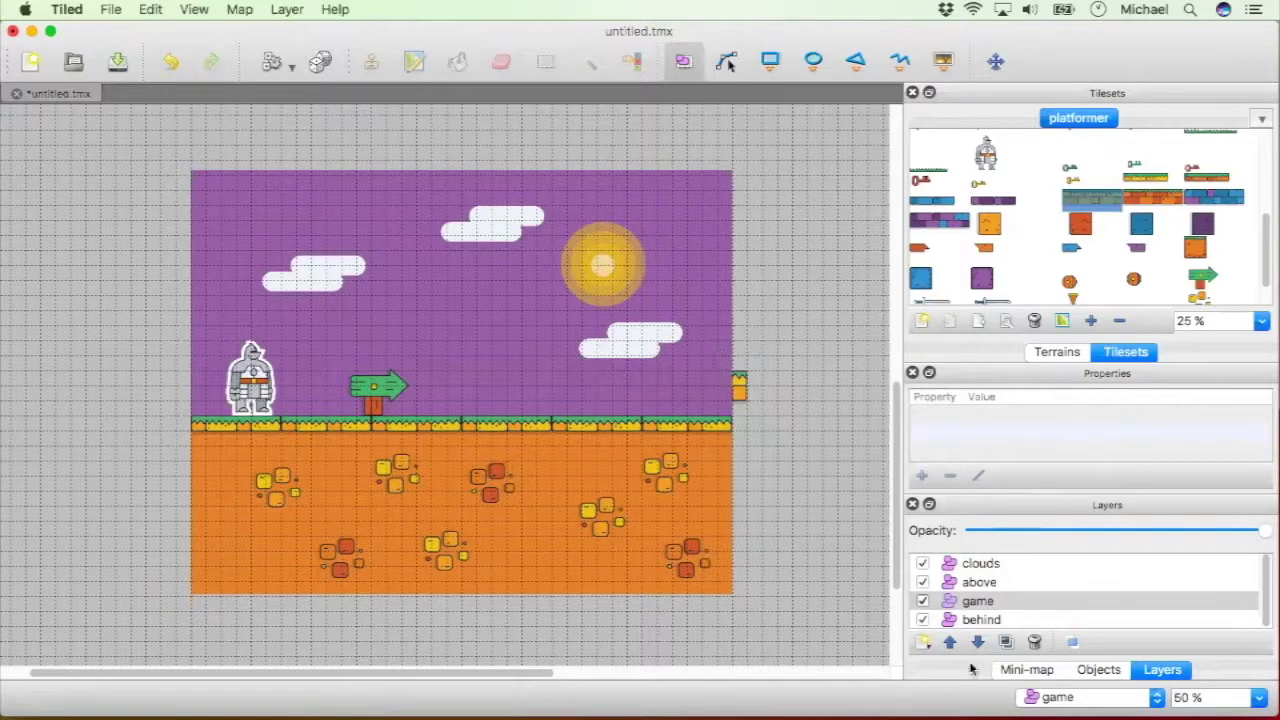
# Add a new object layer named sky
pyautogui.click(922, 642)
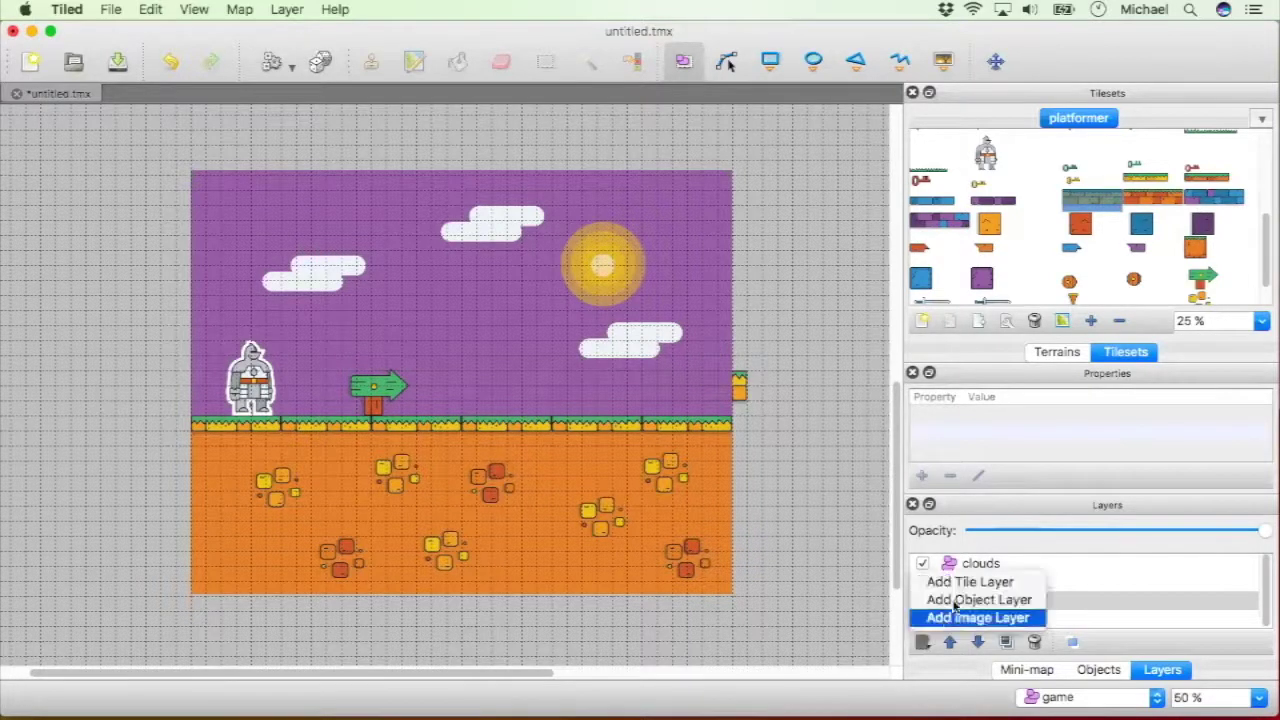
pyautogui.click(975, 600)
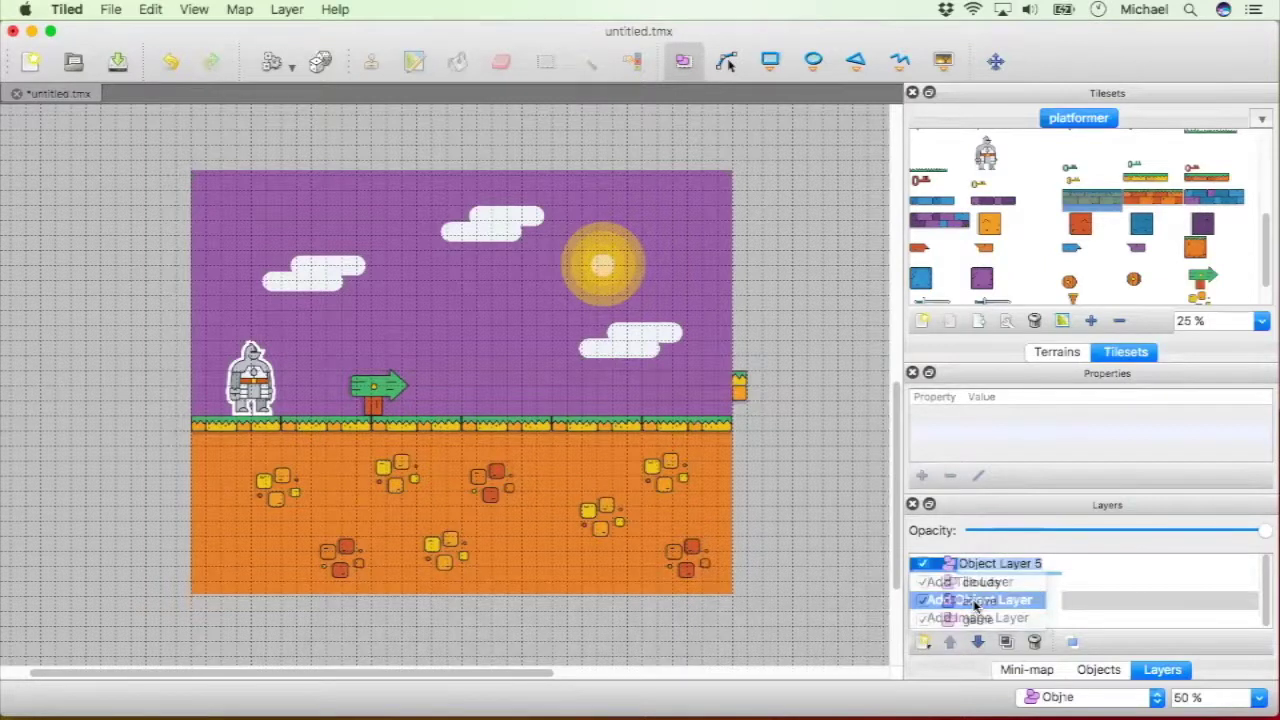
pyautogui.write('sk')
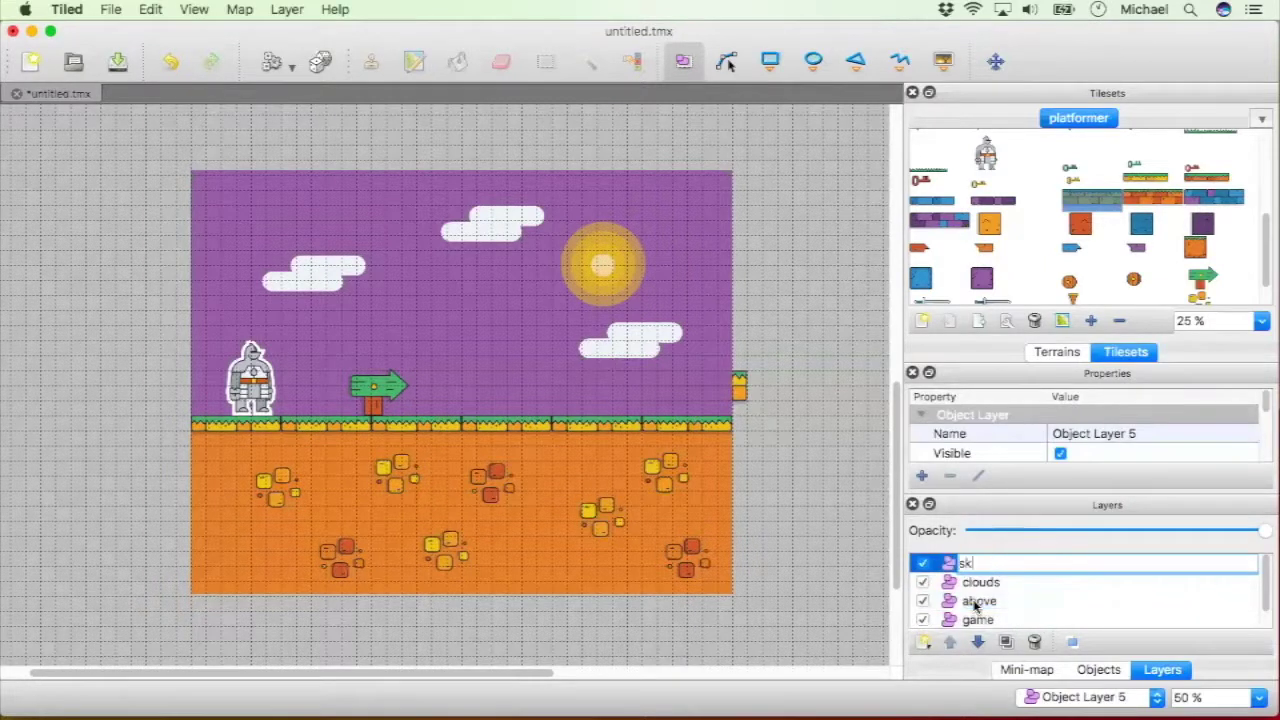
pyautogui.press('Return')
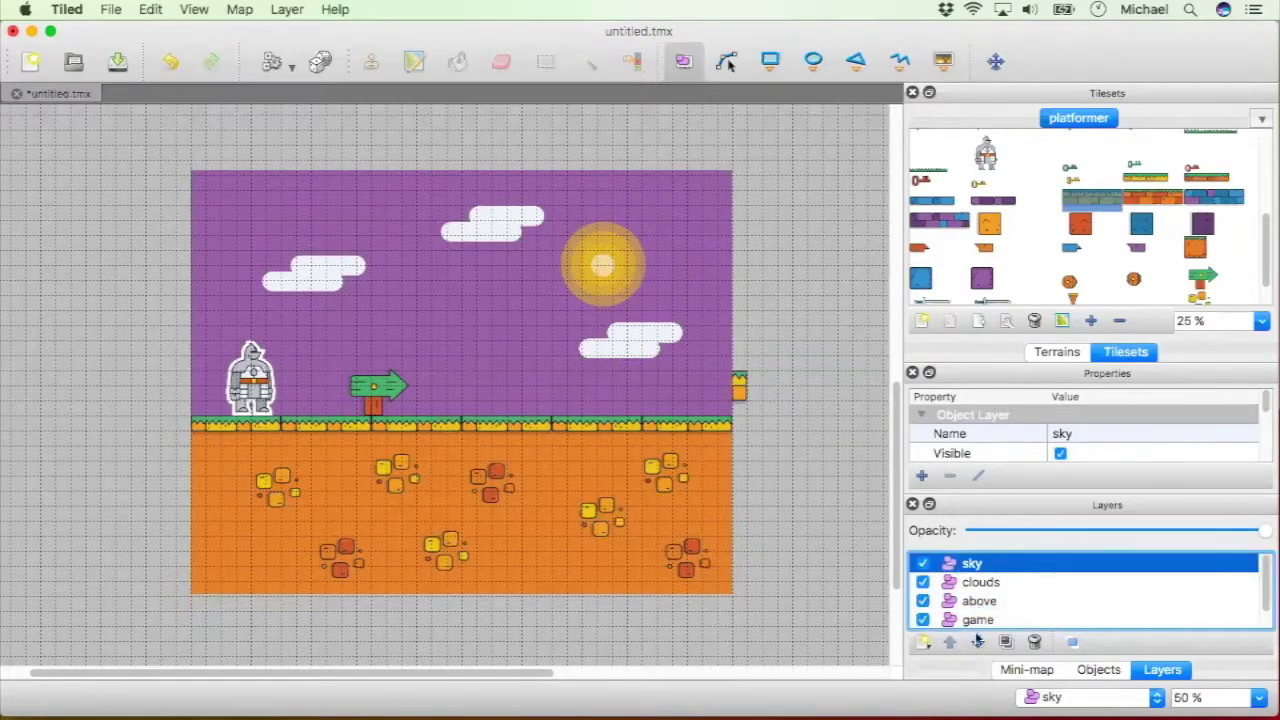
# Lower the sky layer to the bottom of the layer stack, beneath the behind layer
pyautogui.click(977, 641)
pyautogui.click(977, 641)
pyautogui.click(977, 641)
pyautogui.click(977, 641)
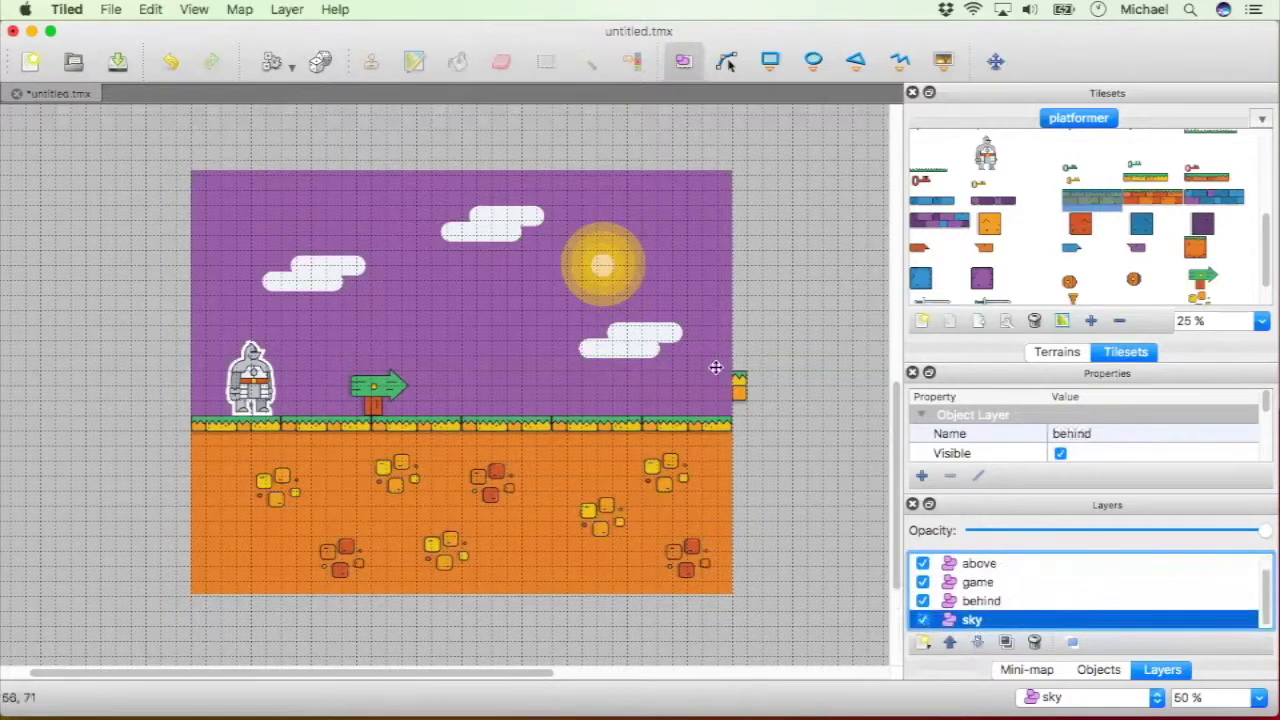
# Move the purple sky background object to the sky layer
pyautogui.click(714, 290)
pyautogui.rightClick(712, 288)
pyautogui.moveTo(814, 397)
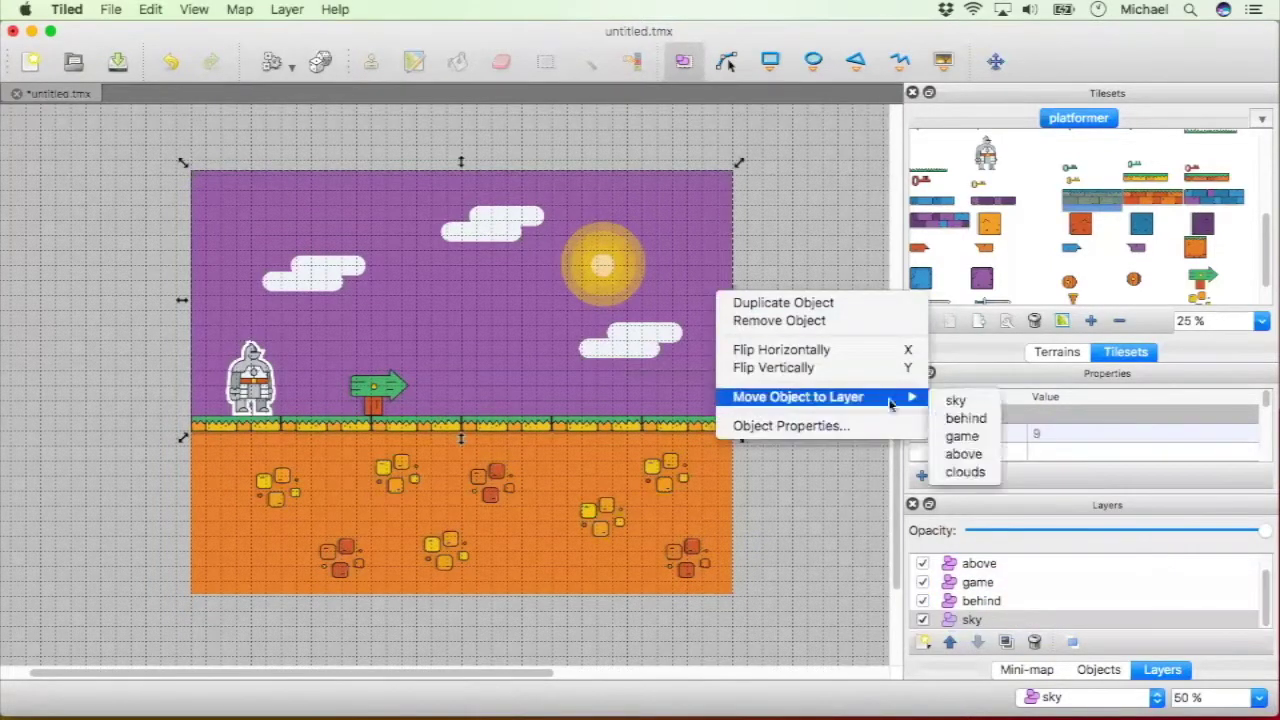
pyautogui.click(951, 400)
# Shift the knight slightly left and down, and check the game and sky layers
pyautogui.click(250, 382)
pyautogui.moveTo(250, 382)
pyautogui.mouseDown()
pyautogui.moveTo(176, 350)
pyautogui.moveTo(236, 360)
pyautogui.moveTo(247, 375)
pyautogui.moveTo(223, 371)
pyautogui.moveTo(239, 387)
pyautogui.mouseUp()
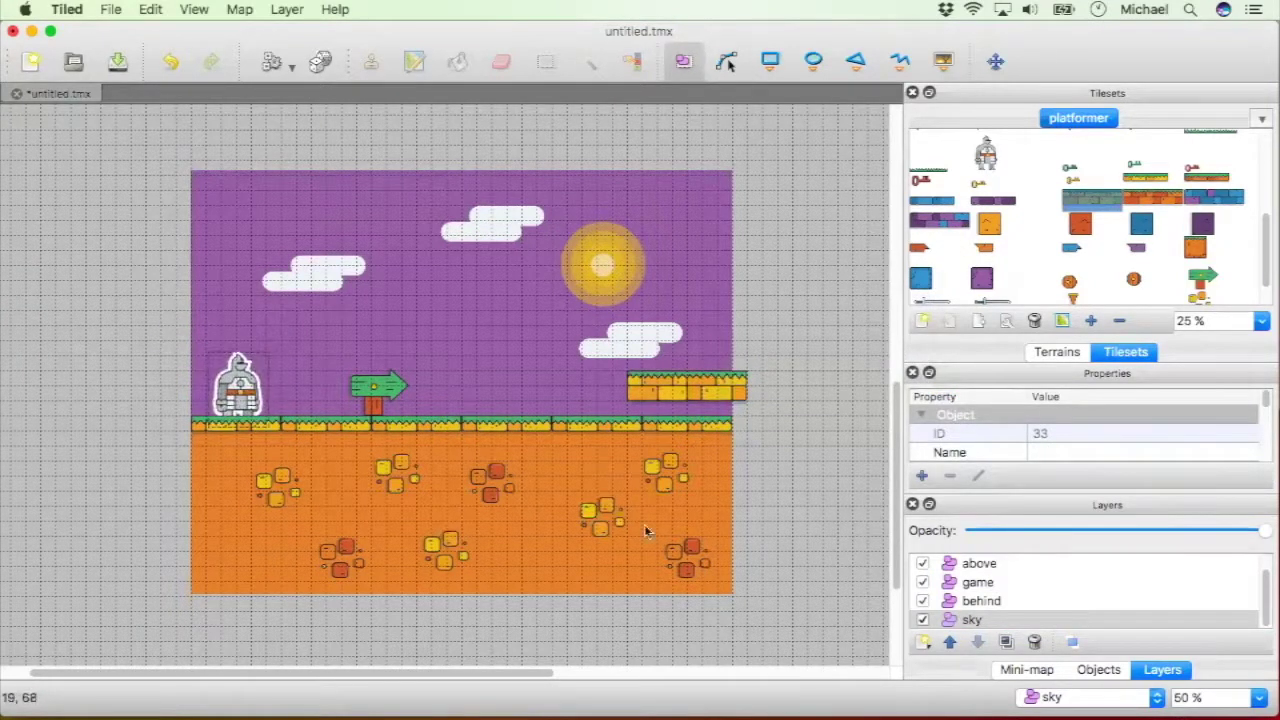
pyautogui.click(975, 583)
pyautogui.click(970, 621)
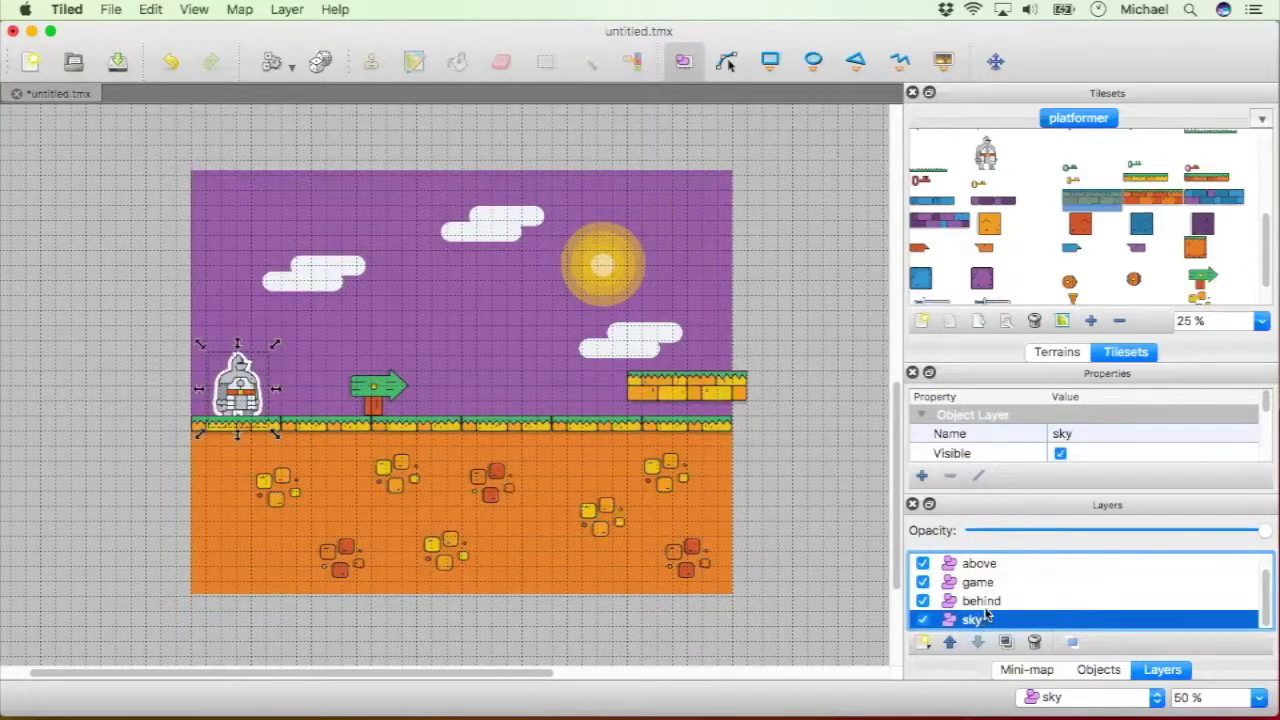
# With the clouds layer active, reposition the knight at the left end of the grass, undoing and redoing the moves
pyautogui.scroll(1, 988, 585)
pyautogui.click(995, 565)
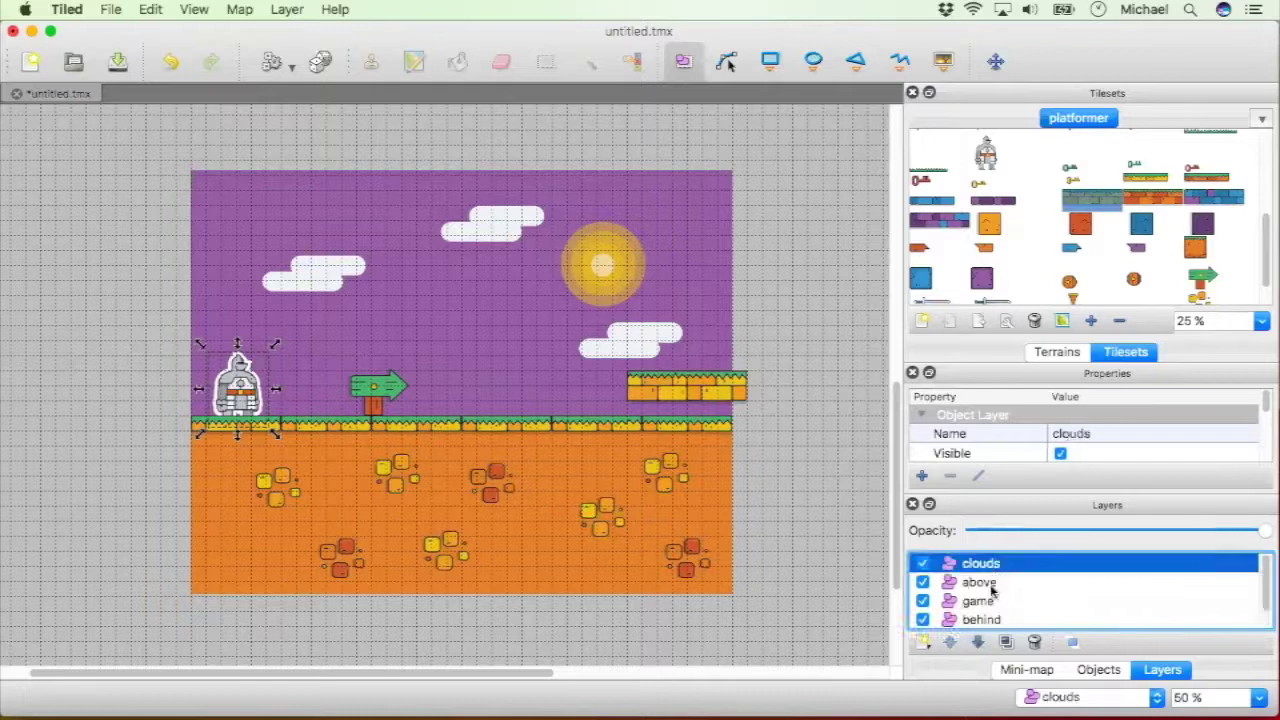
pyautogui.moveTo(240, 385); pyautogui.dragTo(240, 341)
pyautogui.press('super+z')
pyautogui.press('super+z')
pyautogui.press('super+shift+z')
pyautogui.press('super+shift+z')
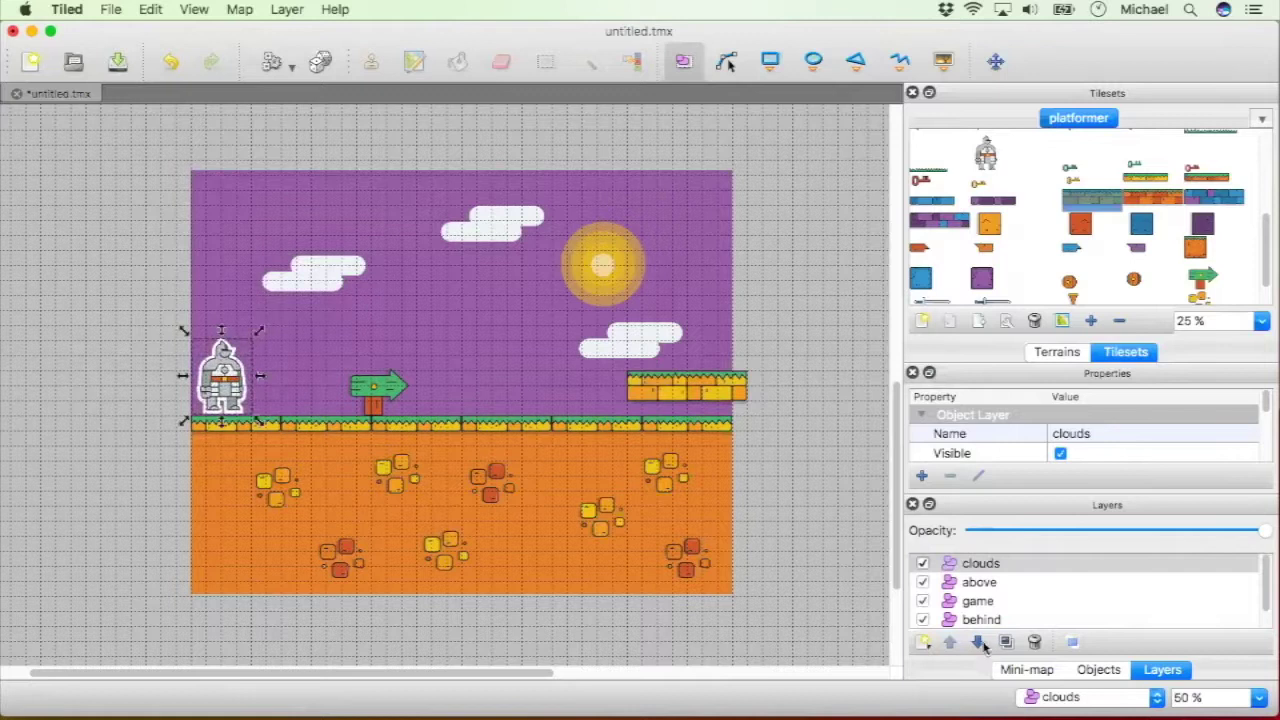
# Move the clouds layer down the stack so it sits directly above the sky layer
pyautogui.click(978, 642)
pyautogui.click(978, 642)
pyautogui.click(978, 642)
pyautogui.click(978, 642)
pyautogui.click(950, 642)
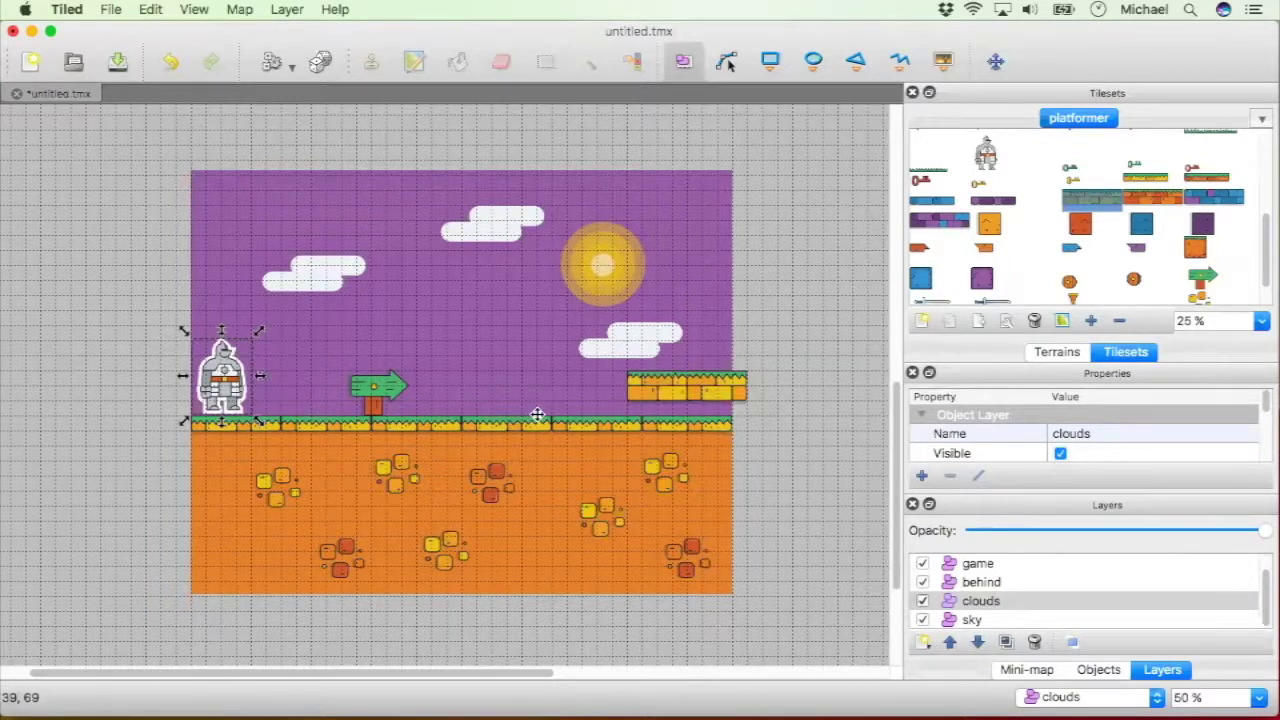
# Select the sky, clouds, behind and game layers one by one to review their stacking order
pyautogui.click(975, 620)
pyautogui.click(985, 602)
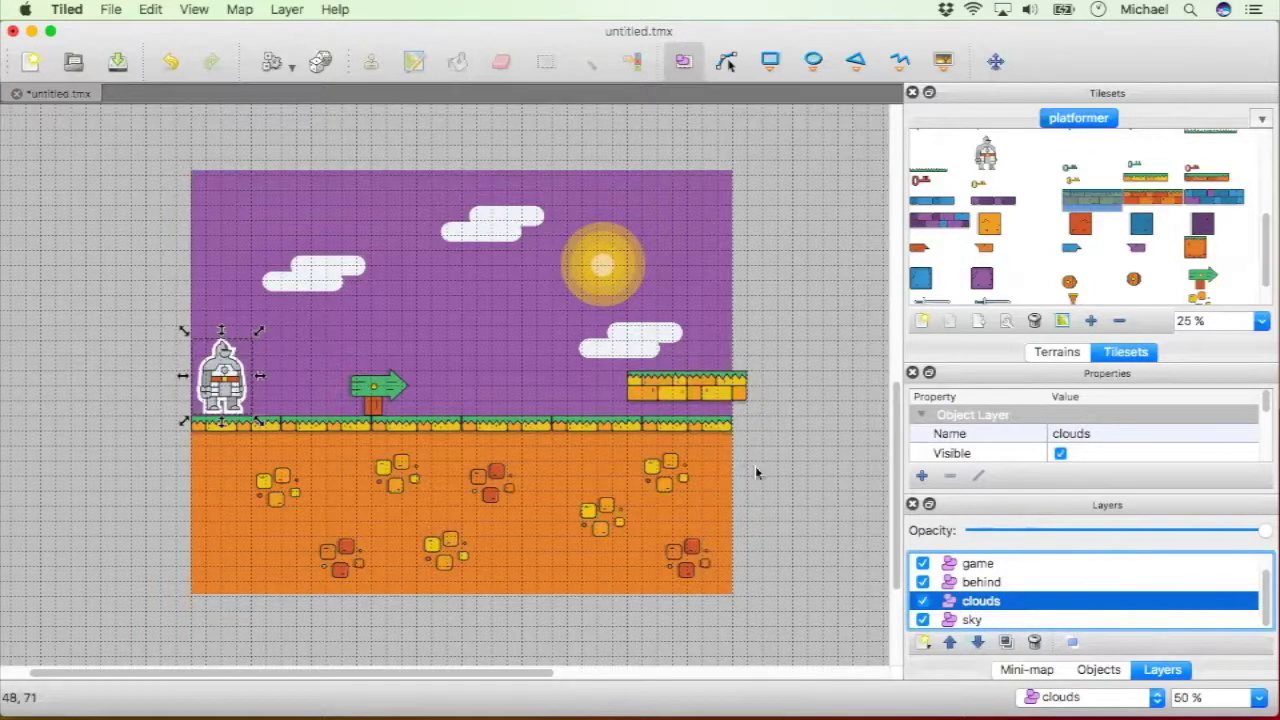
pyautogui.click(998, 586)
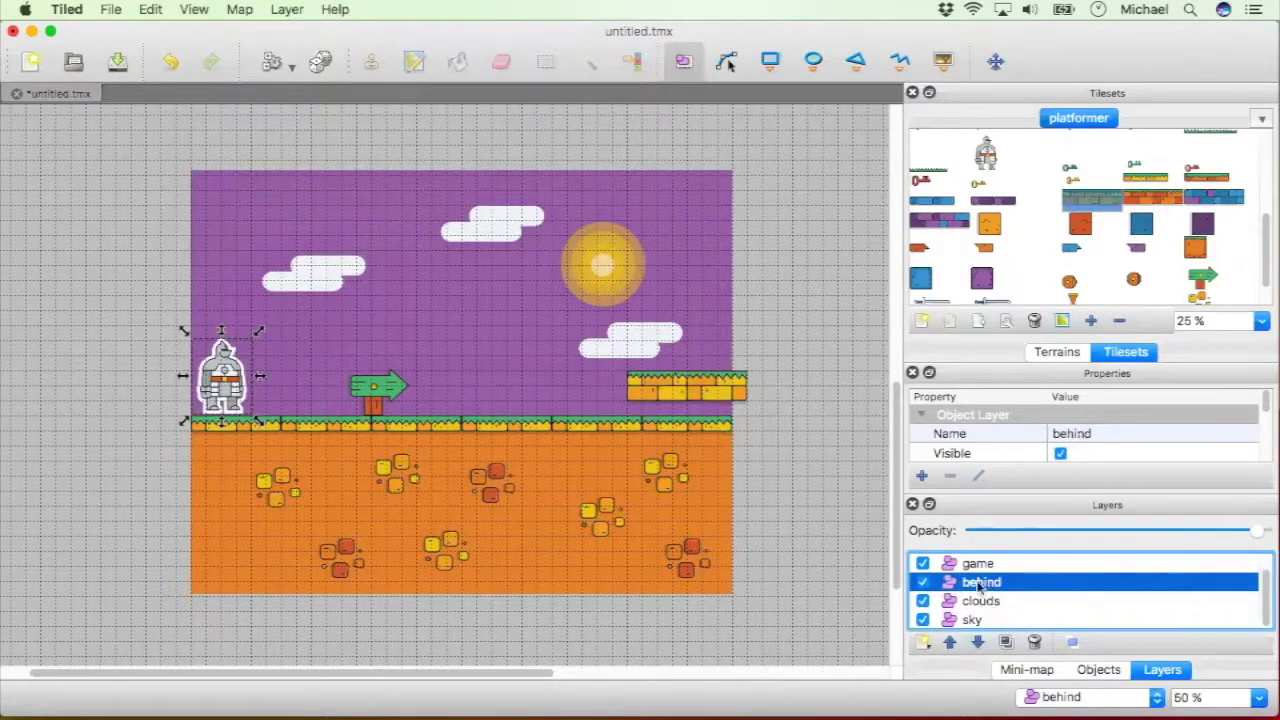
pyautogui.click(1000, 566)
pyautogui.scroll(1, 1005, 570)
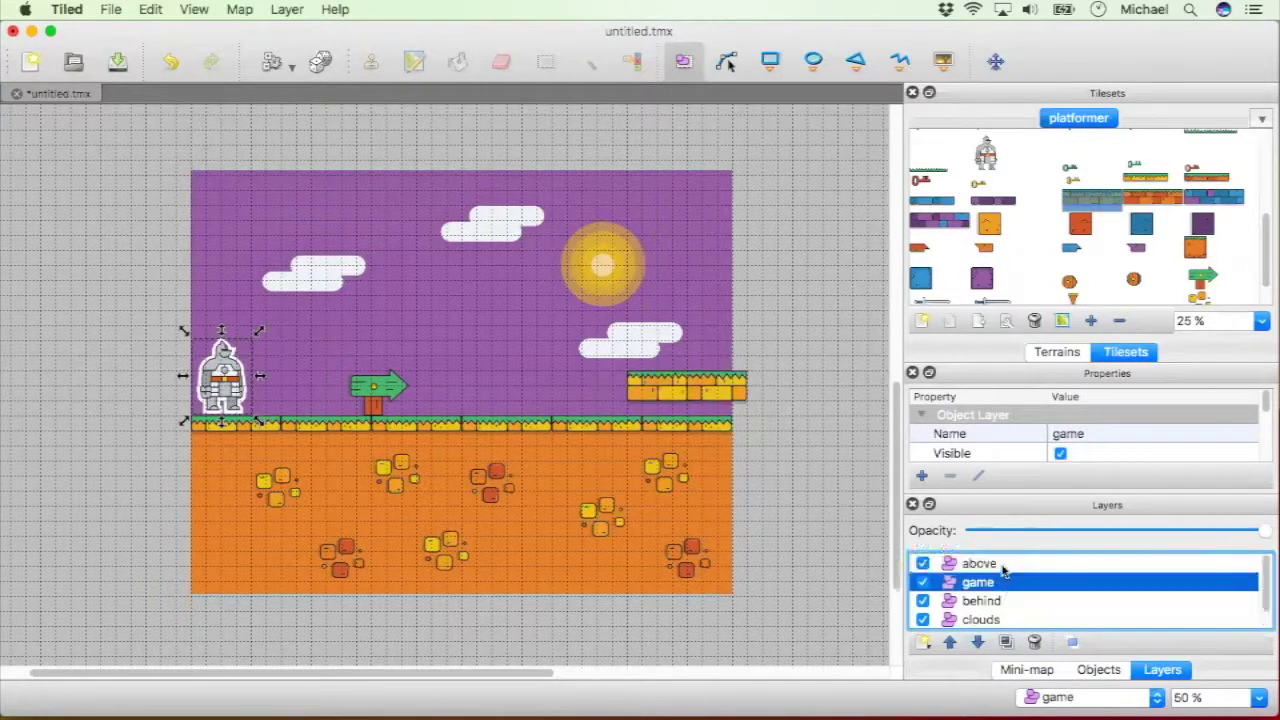
# With the above layer active, move the knight over the arrow sign to check their overlap, and bring it back beside the sign
pyautogui.click(1000, 565)
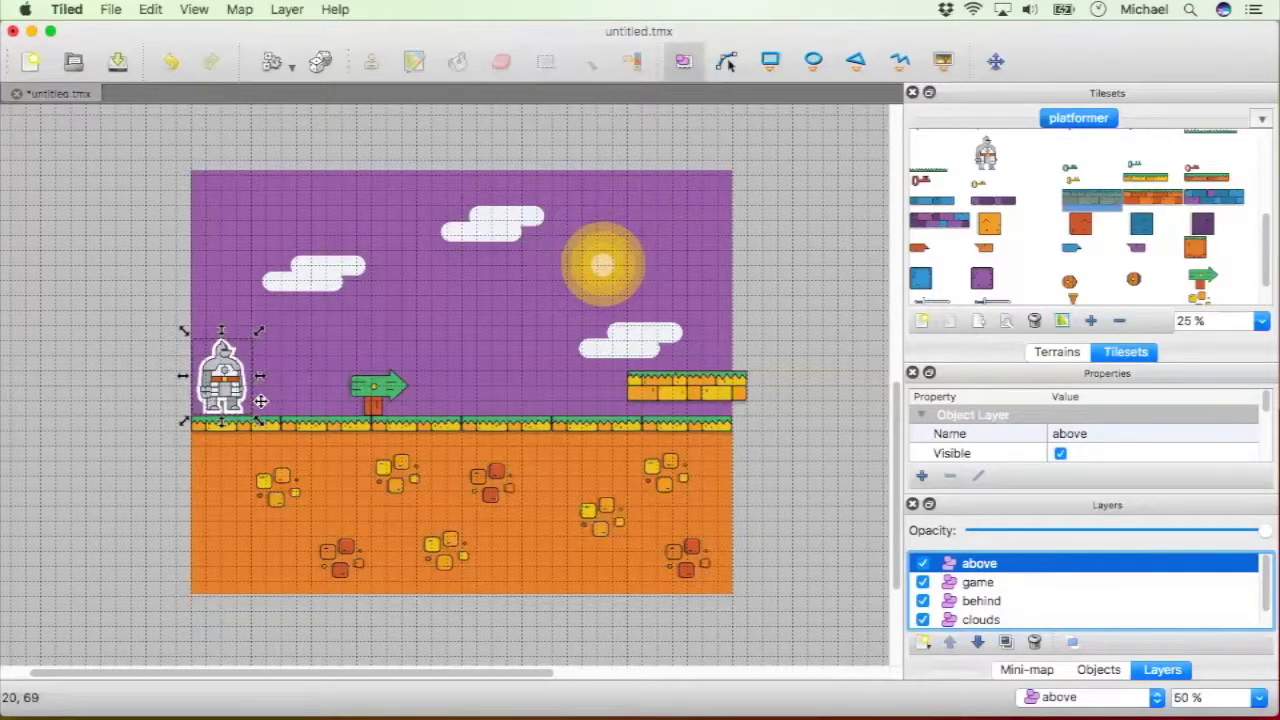
pyautogui.moveTo(228, 380)
pyautogui.mouseDown()
pyautogui.moveTo(405, 378)
pyautogui.moveTo(366, 383)
pyautogui.moveTo(379, 390)
pyautogui.moveTo(366, 378)
pyautogui.moveTo(379, 381)
pyautogui.mouseUp()
pyautogui.moveTo(380, 383); pyautogui.dragTo(260, 383)
# Move the arrow sign to the behind layer and shift the knight slightly closer to it
pyautogui.rightClick(406, 393)
pyautogui.moveTo(500, 489)
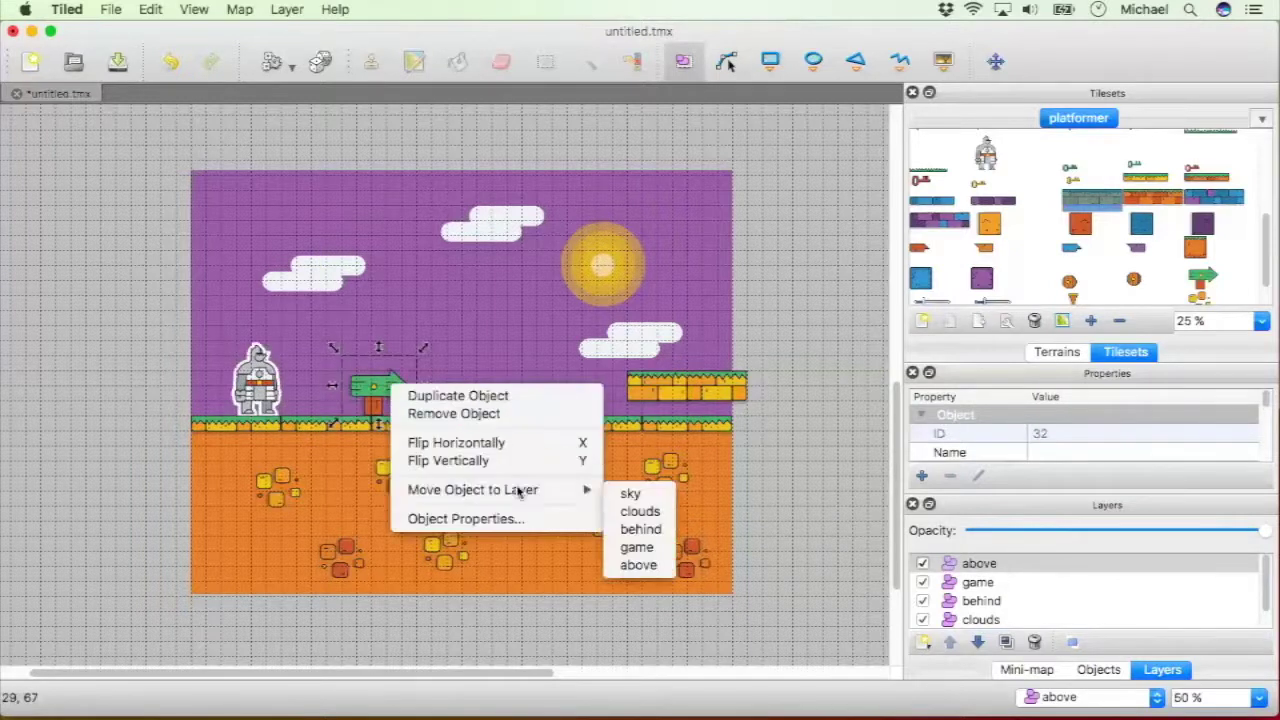
pyautogui.click(640, 529)
pyautogui.moveTo(230, 373); pyautogui.dragTo(277, 380)
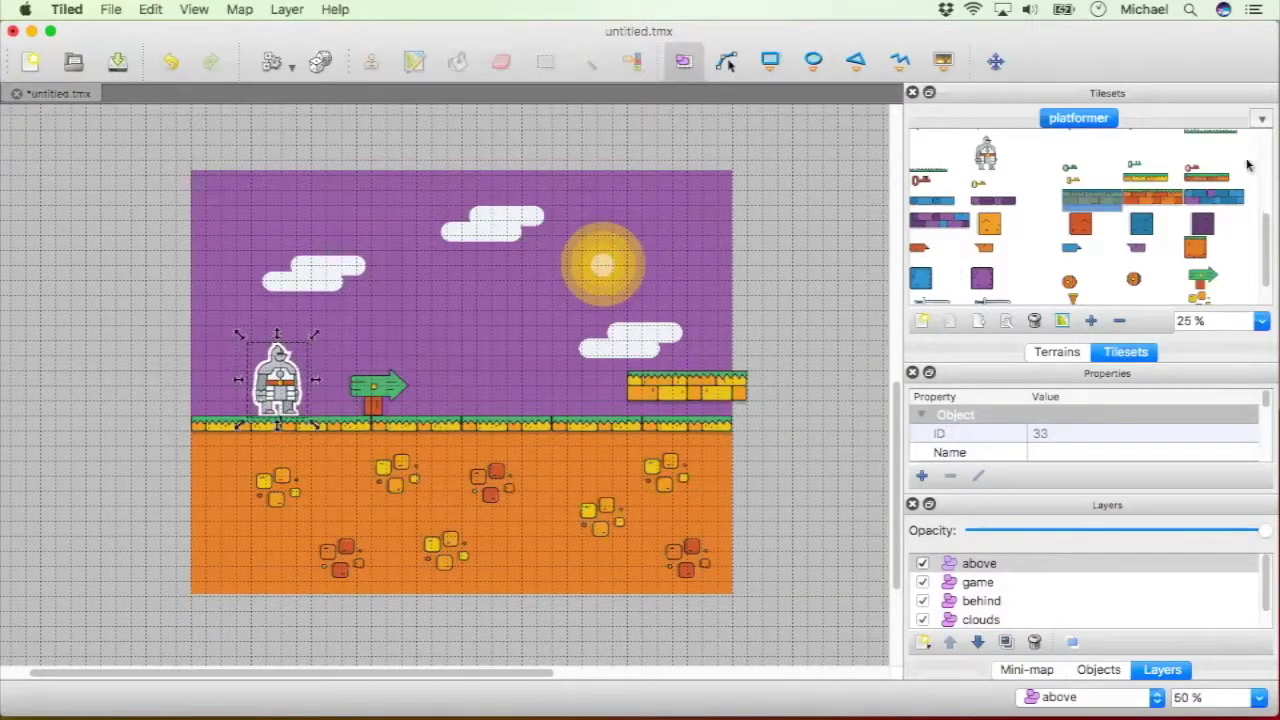
# Insert the thin green grass strip tile on the above layer, standing on the ground to the right of the arrow sign
pyautogui.scroll(-2, 1247, 170)
pyautogui.scroll(5, 1240, 190)
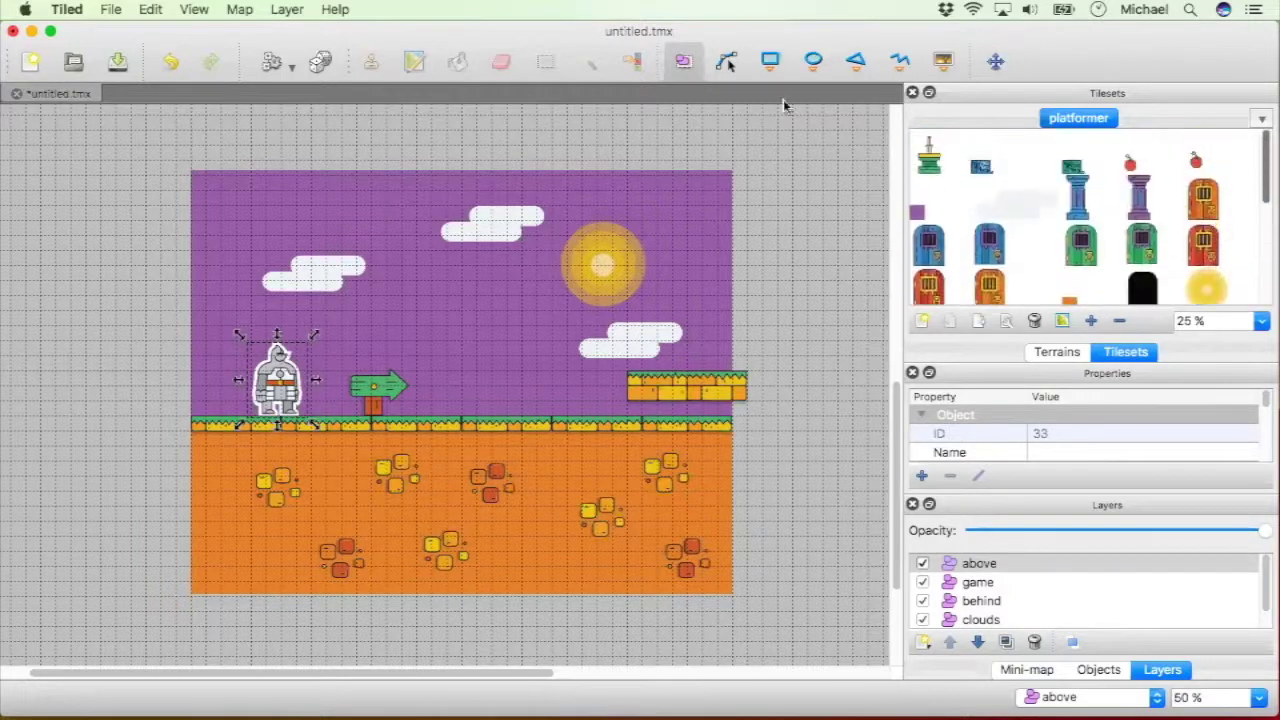
pyautogui.scroll(-4, 1214, 190)
pyautogui.click(1214, 186)
pyautogui.press('t')
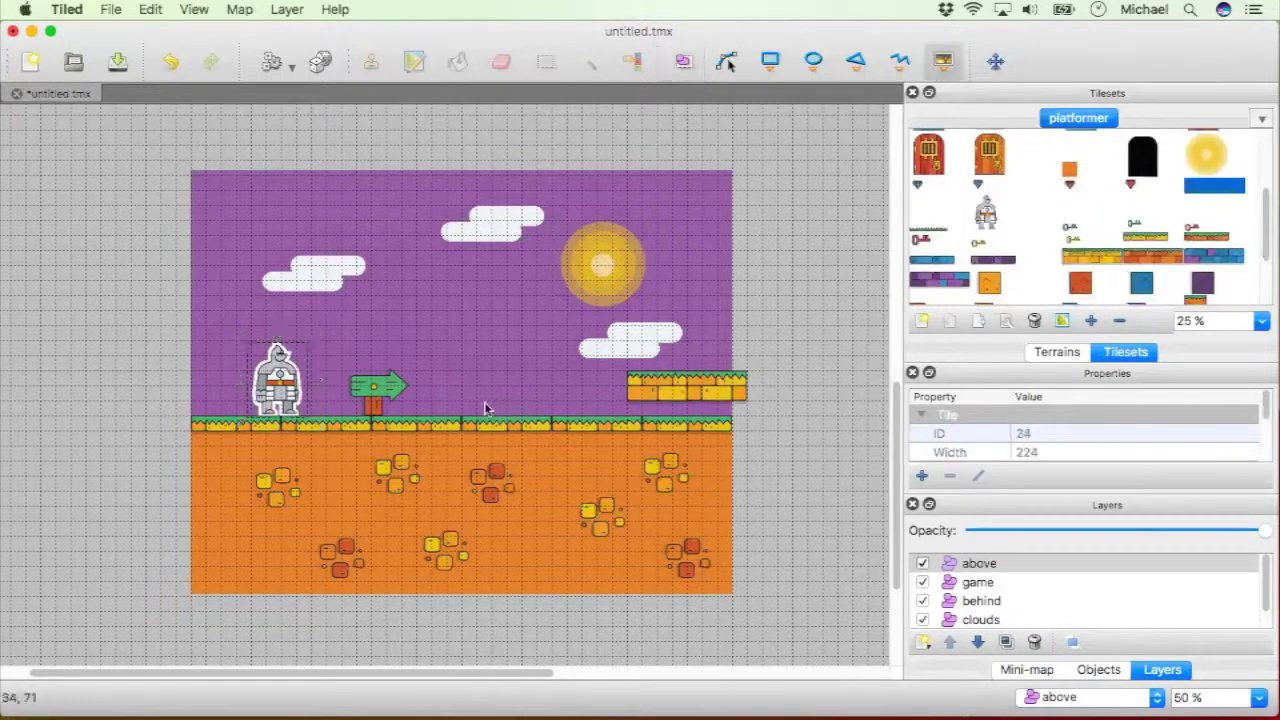
pyautogui.click(485, 410)
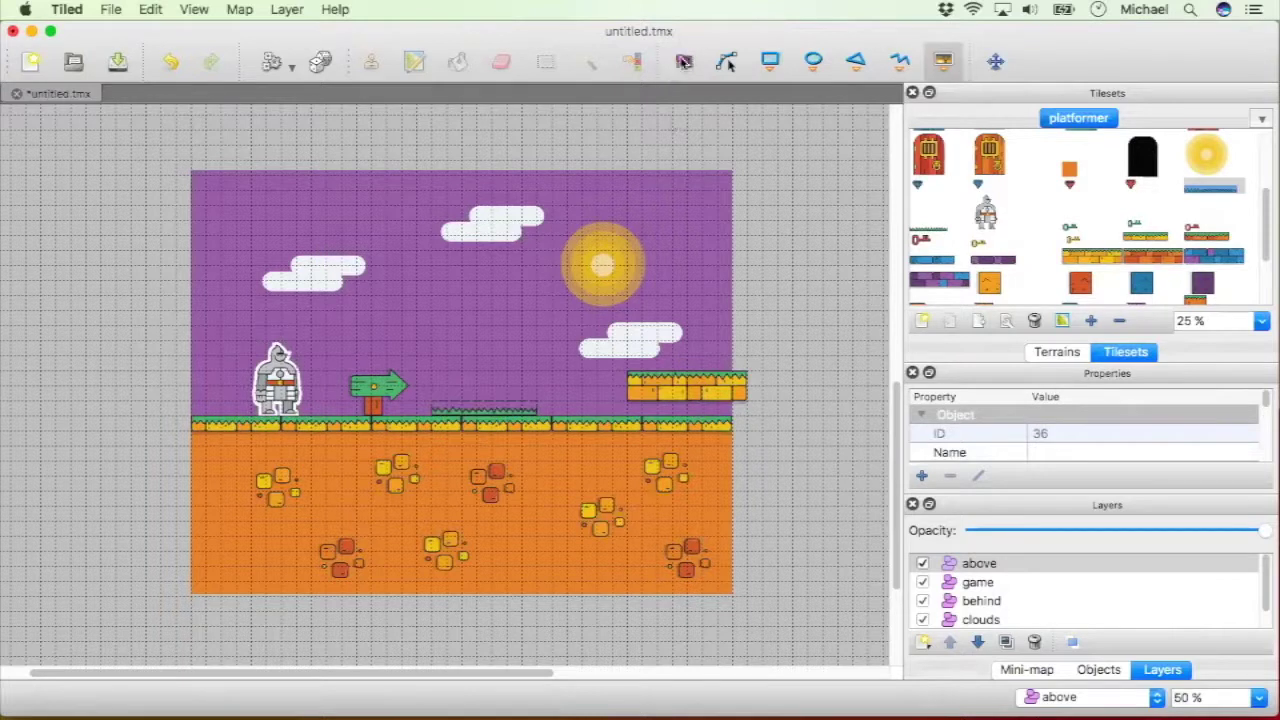
pyautogui.click(682, 62)
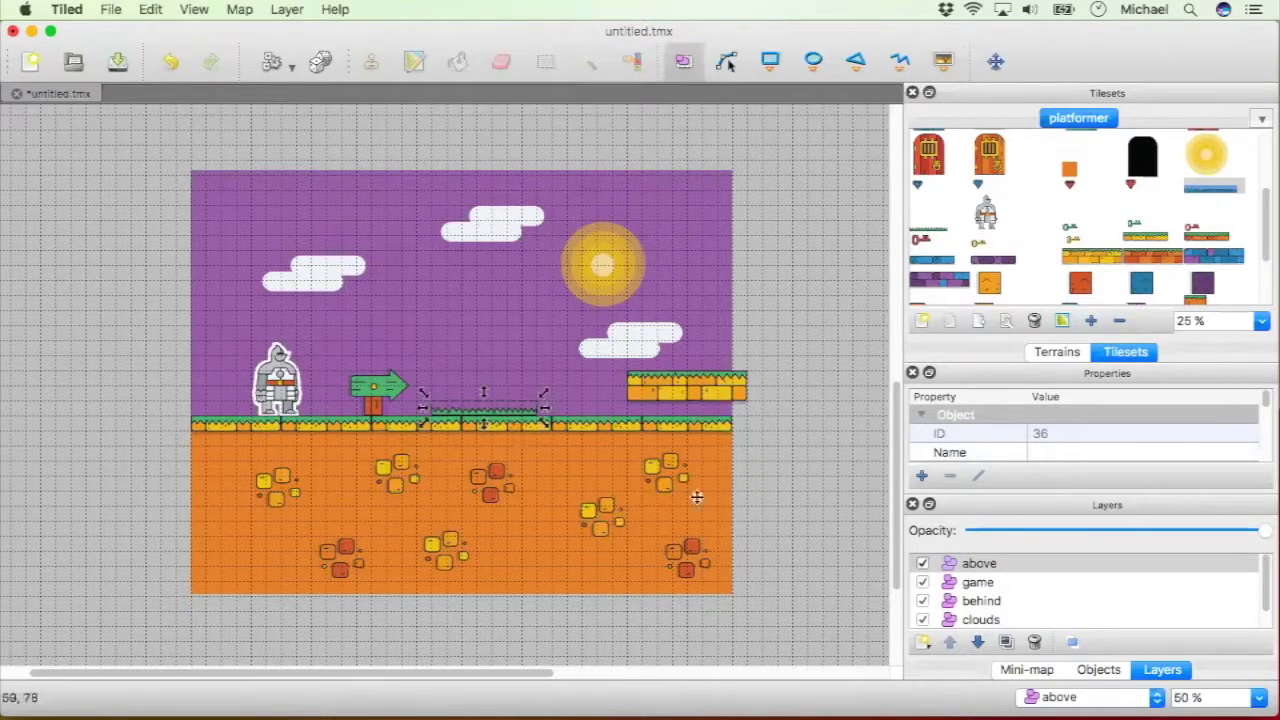
# With the game layer active, move the knight back and forth across the grass strip to check that the grass covers its feet
pyautogui.click(978, 583)
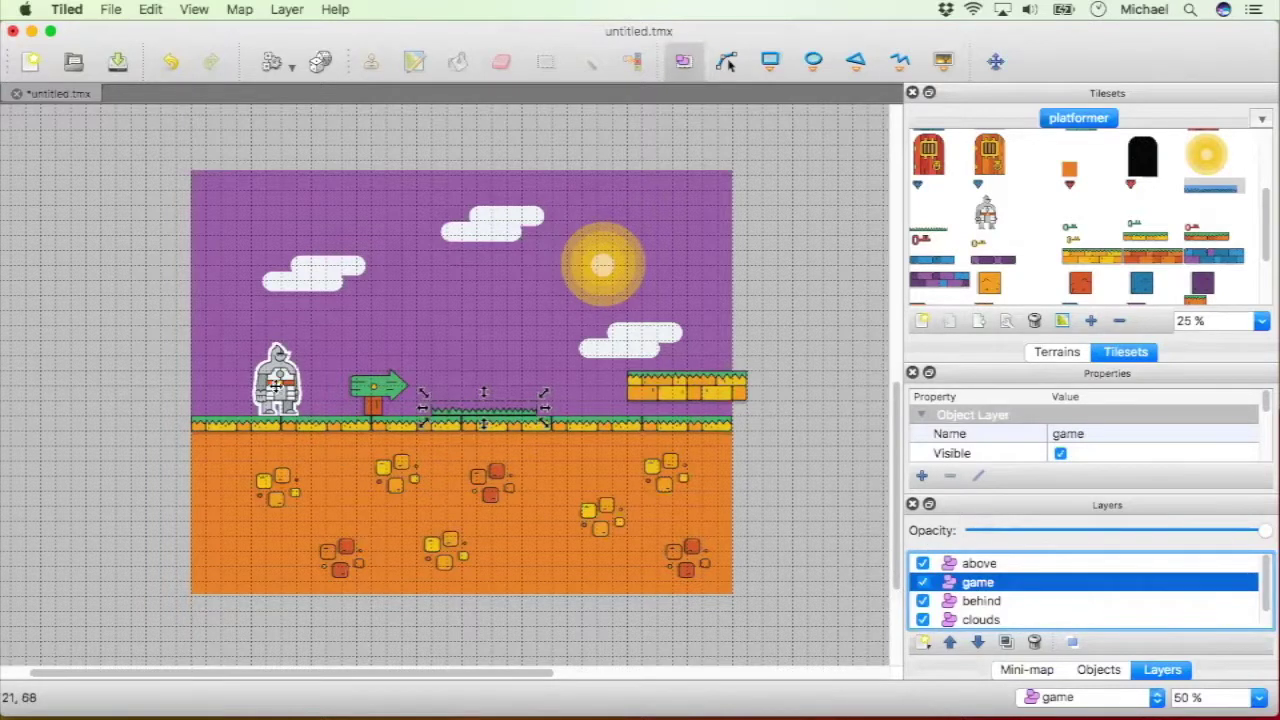
pyautogui.moveTo(268, 378); pyautogui.dragTo(501, 438)
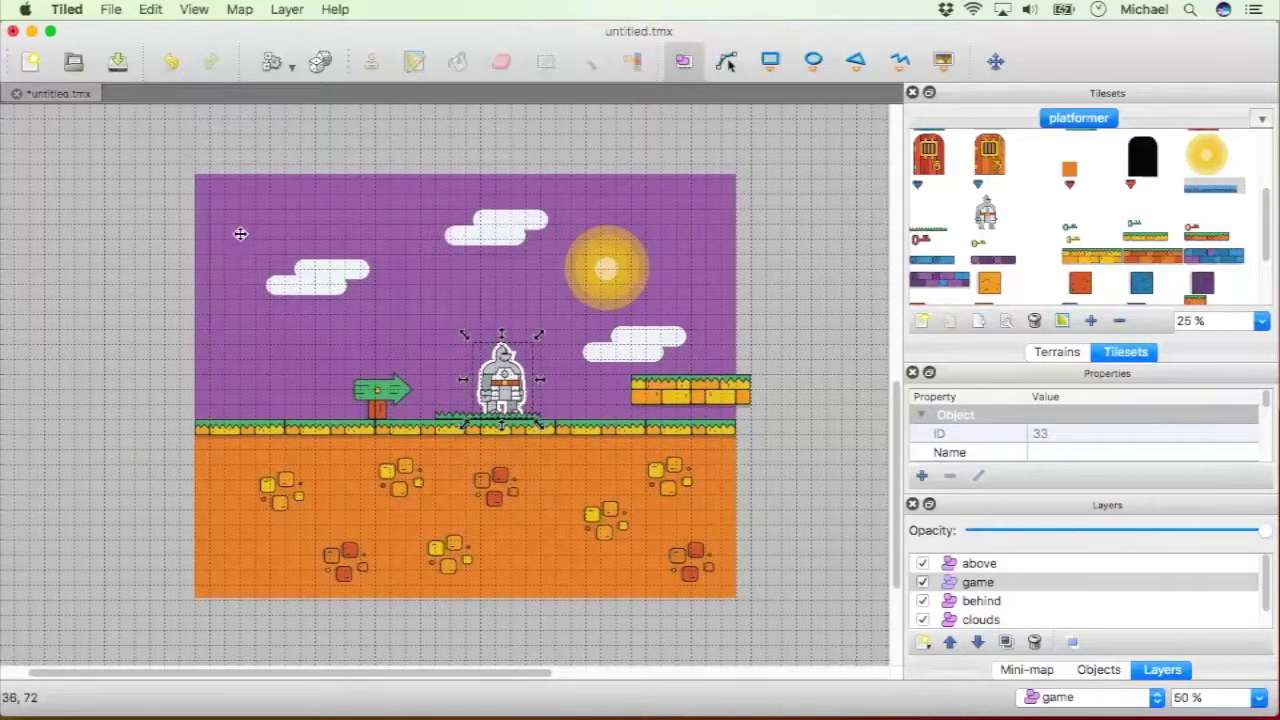
pyautogui.press('super+equal')
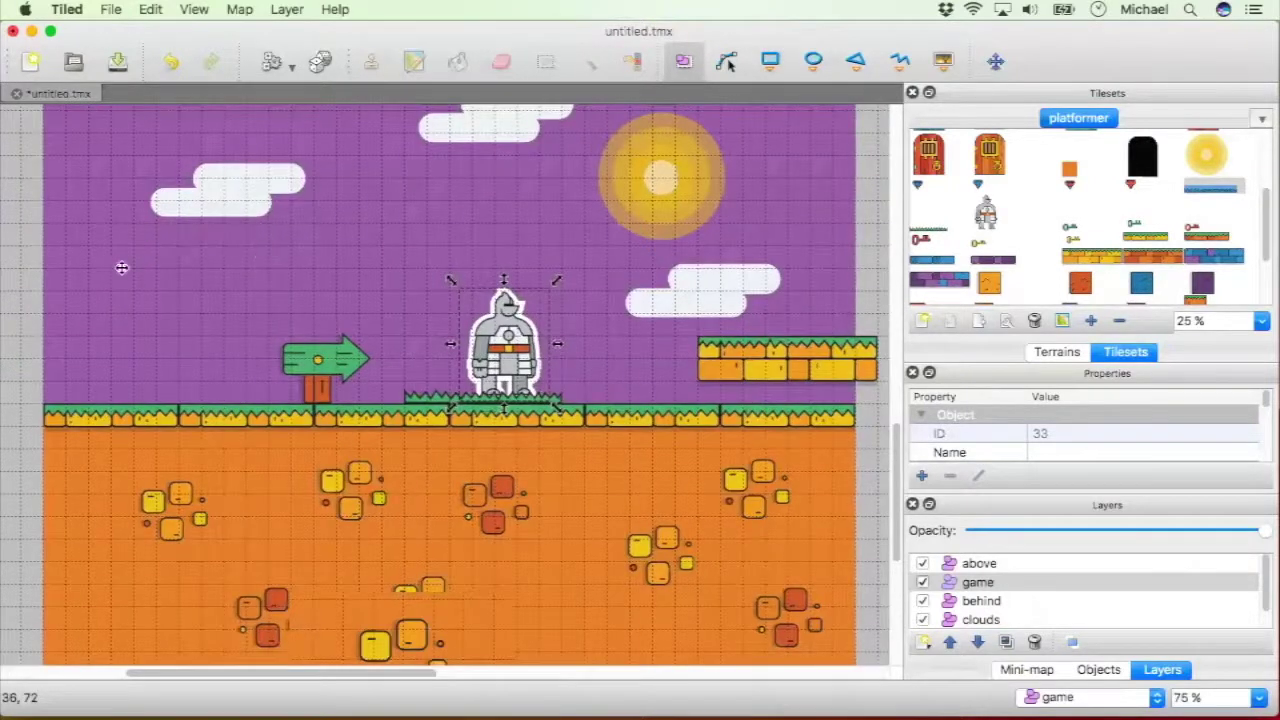
pyautogui.press('super+equal')
pyautogui.press('super+equal')
pyautogui.press('super+z')
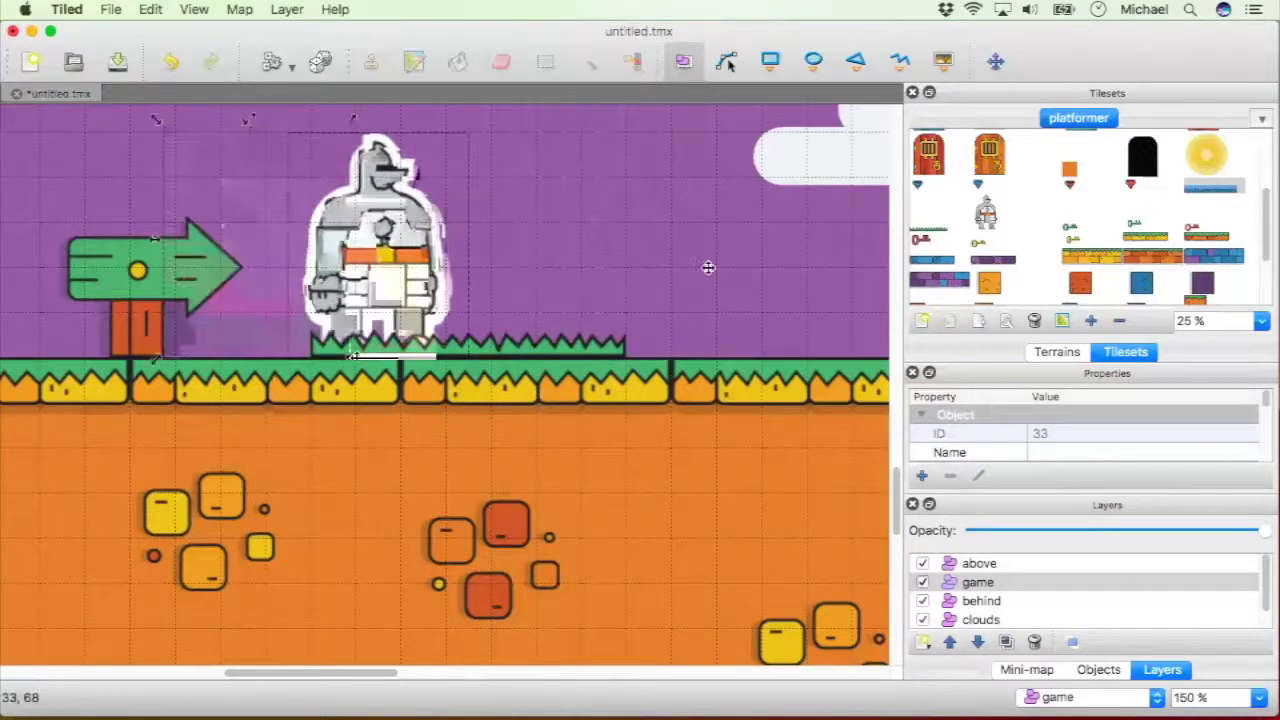
pyautogui.moveTo(257, 271); pyautogui.dragTo(424, 268)
pyautogui.moveTo(512, 265); pyautogui.dragTo(330, 330)
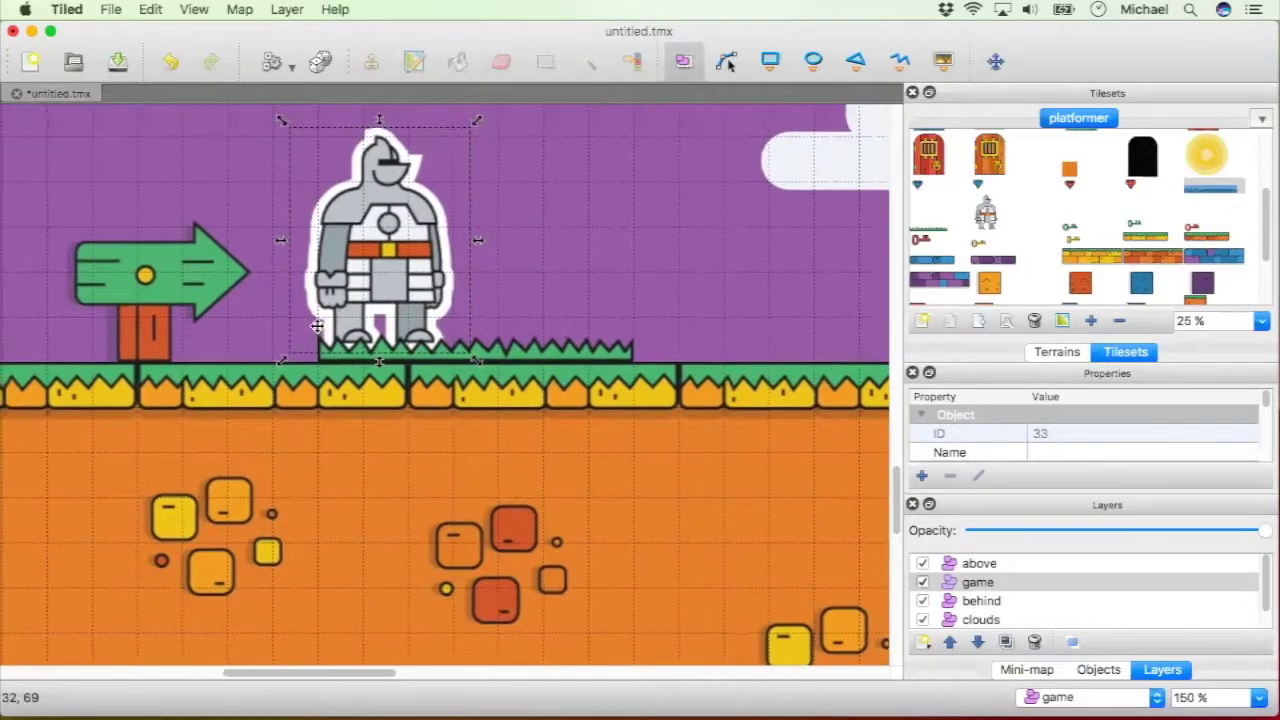
# Move the knight off the grass strip and stand it on the ground to the left of the arrow sign
pyautogui.keyDown('ctrl'); pyautogui.scroll(-1, 326, 332); pyautogui.keyUp('ctrl')
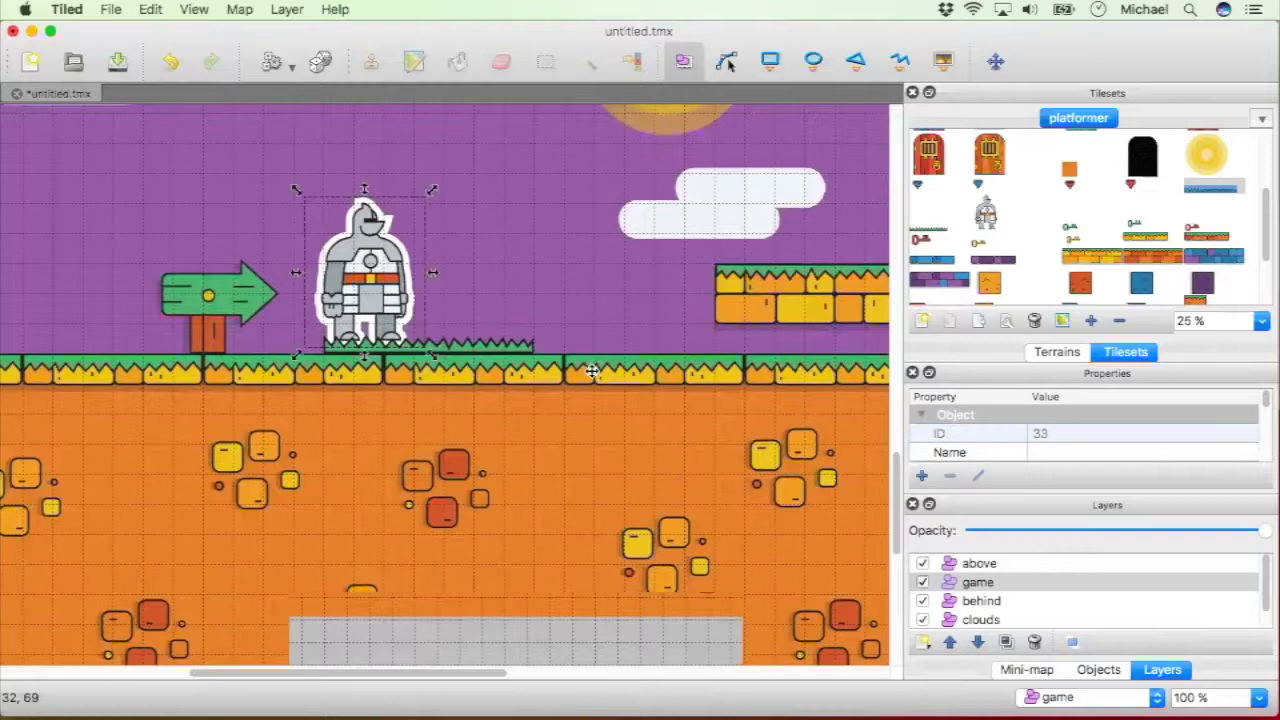
pyautogui.keyDown('ctrl'); pyautogui.scroll(-1, 590, 380); pyautogui.keyUp('ctrl')
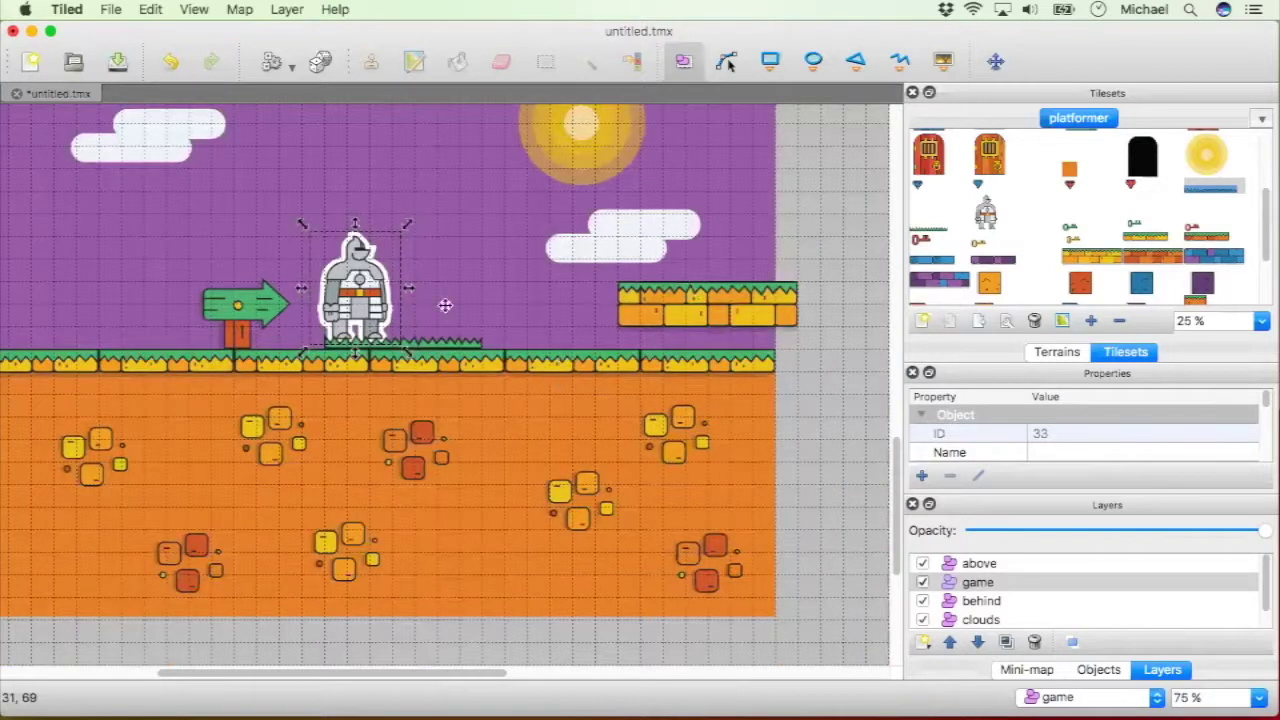
pyautogui.keyDown('ctrl'); pyautogui.scroll(2, 431, 269); pyautogui.keyUp('ctrl')
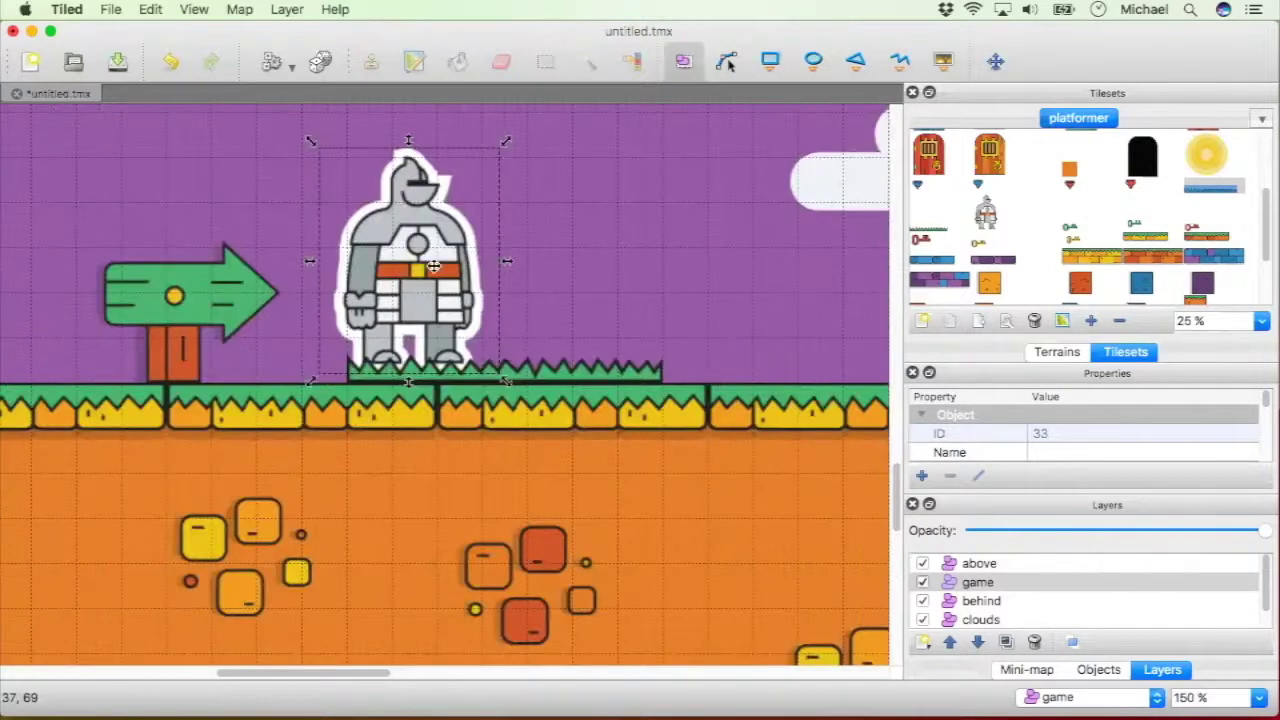
pyautogui.moveTo(434, 266)
pyautogui.mouseDown()
pyautogui.moveTo(362, 268)
pyautogui.moveTo(458, 270)
pyautogui.moveTo(295, 254)
pyautogui.mouseUp()
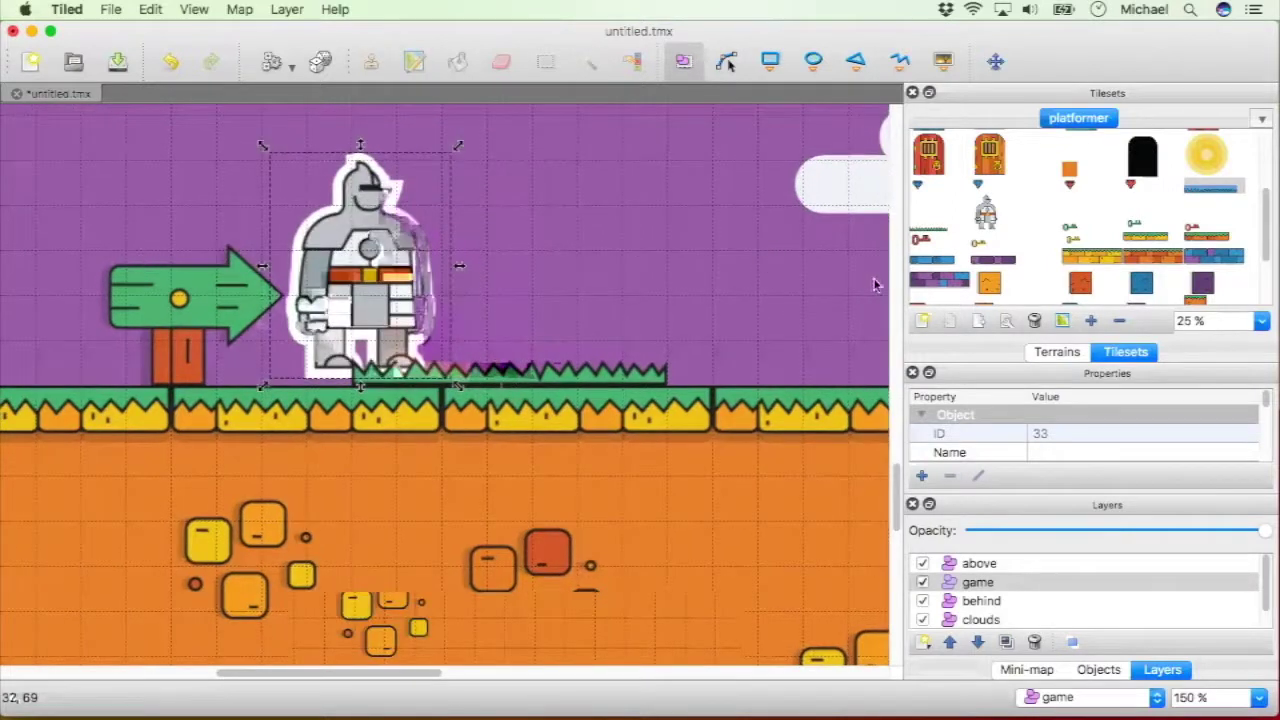
pyautogui.keyDown('ctrl'); pyautogui.scroll(-2, 890, 302); pyautogui.keyUp('ctrl')
# Set the brick platform on the ground at the map's right end and stack a duplicate of it on top
pyautogui.click(788, 305)
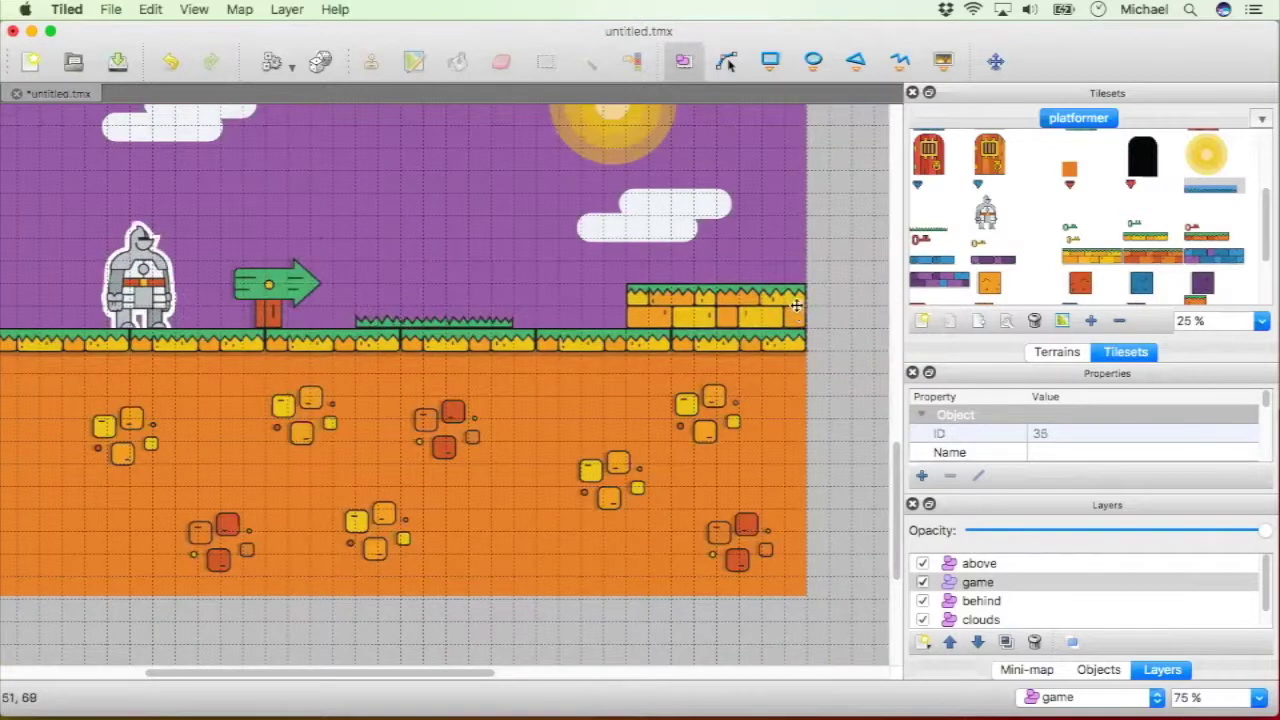
pyautogui.scroll(3, 752, 394)
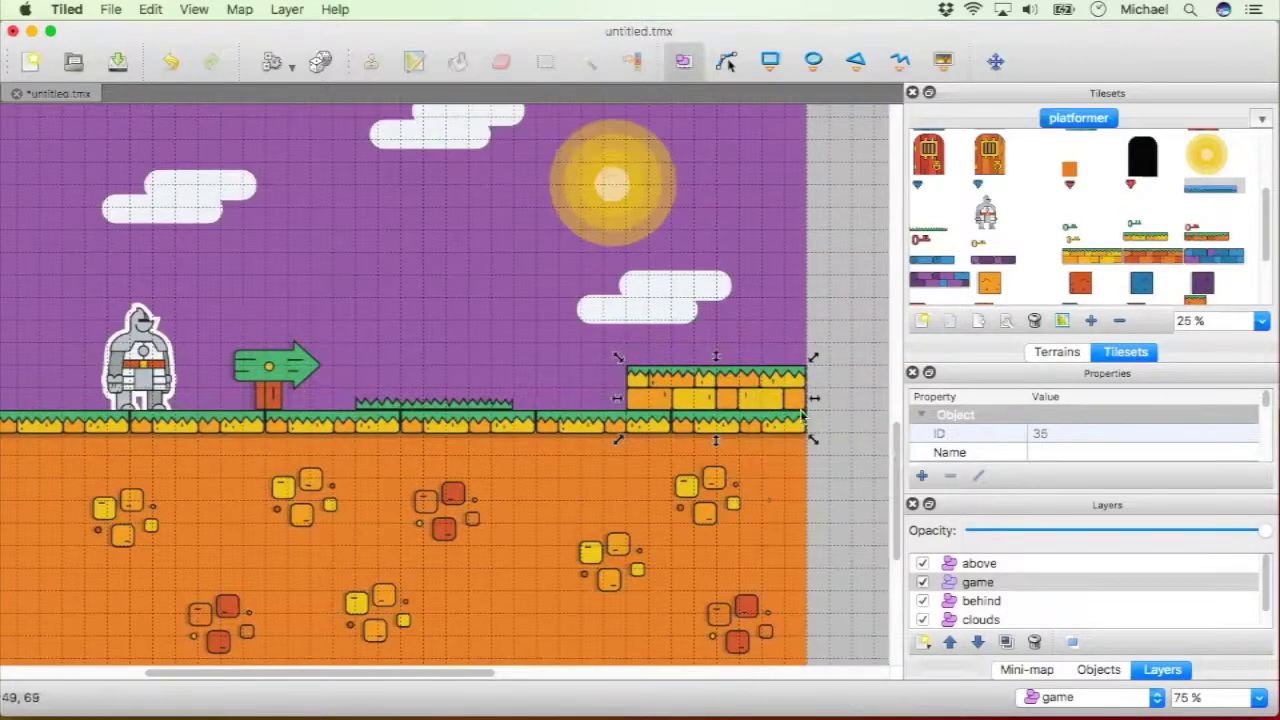
pyautogui.rightClick(755, 398)
pyautogui.click(808, 407)
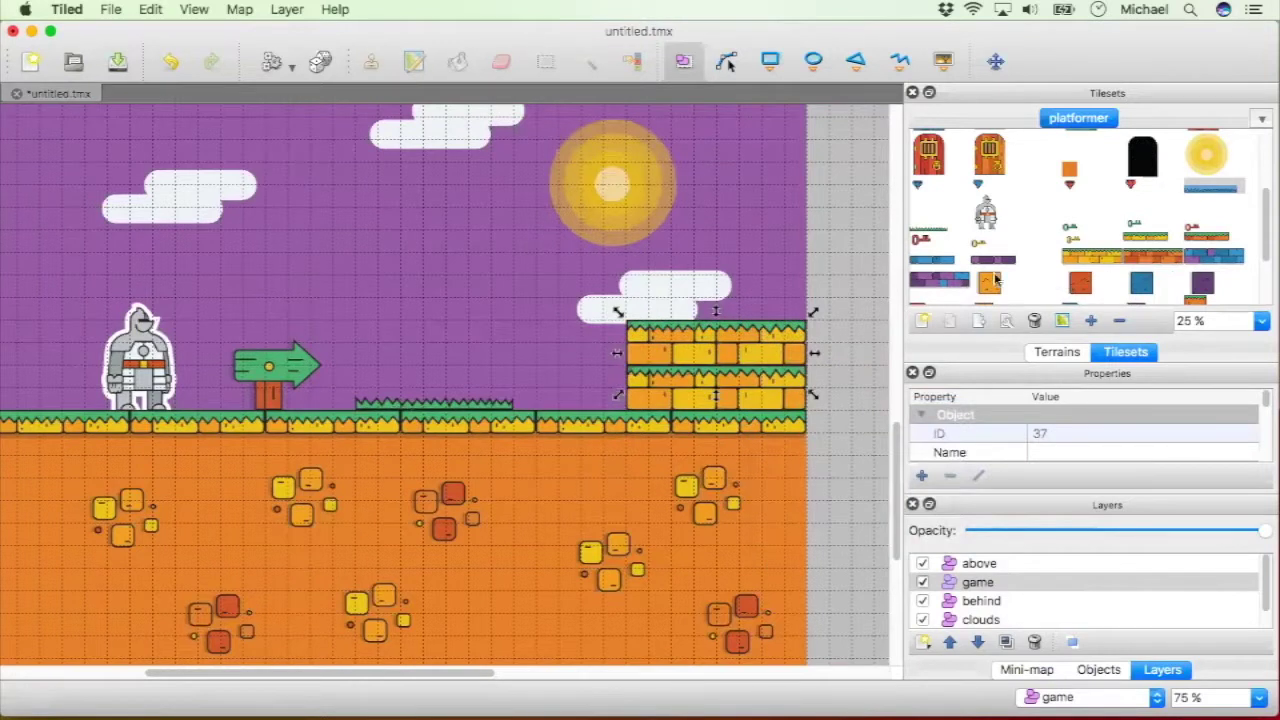
# Remove both stacked brick platforms from the right end of the ground
pyautogui.scroll(-2, 1258, 240)
pyautogui.scroll(2, 1265, 200)
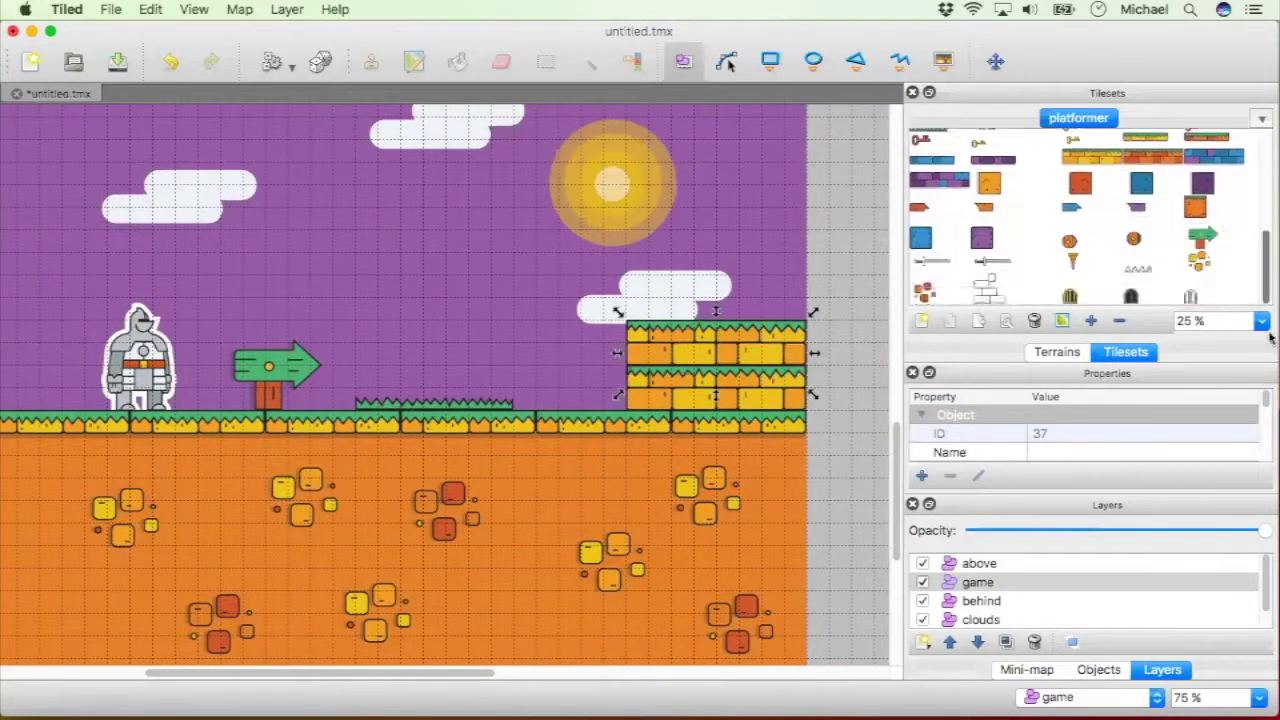
pyautogui.scroll(3, 918, 275)
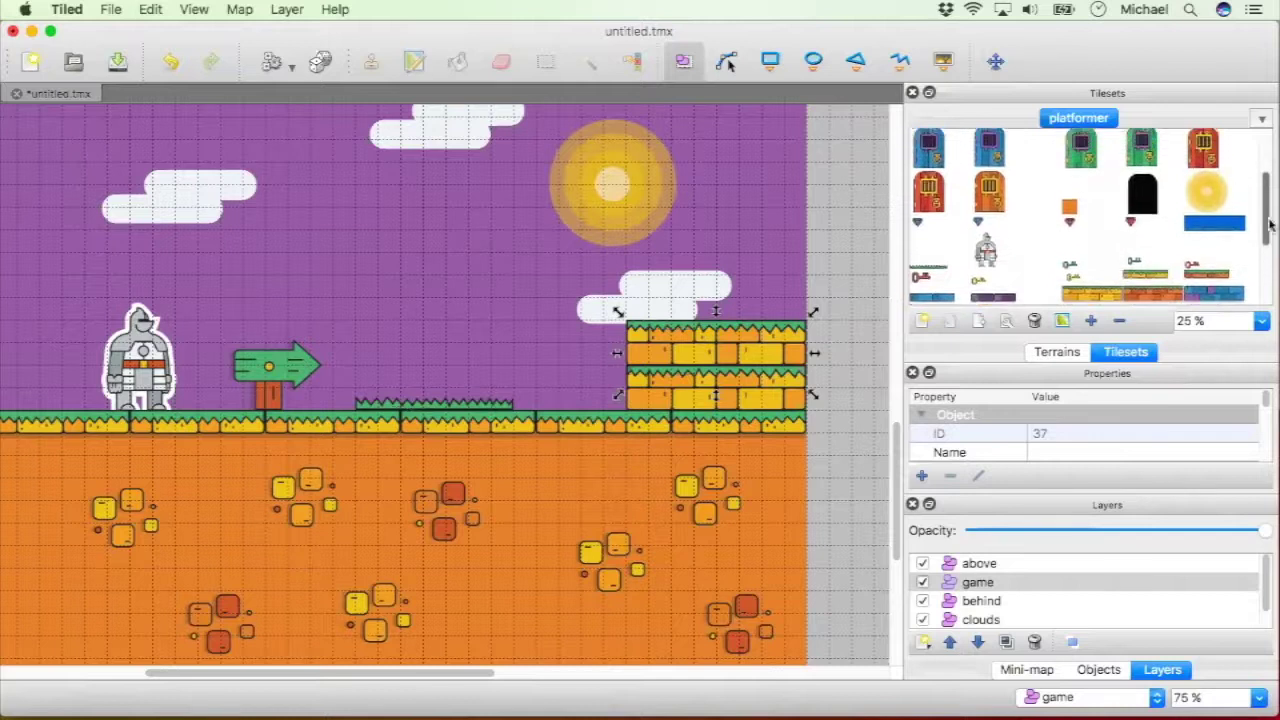
pyautogui.scroll(-3, 918, 275)
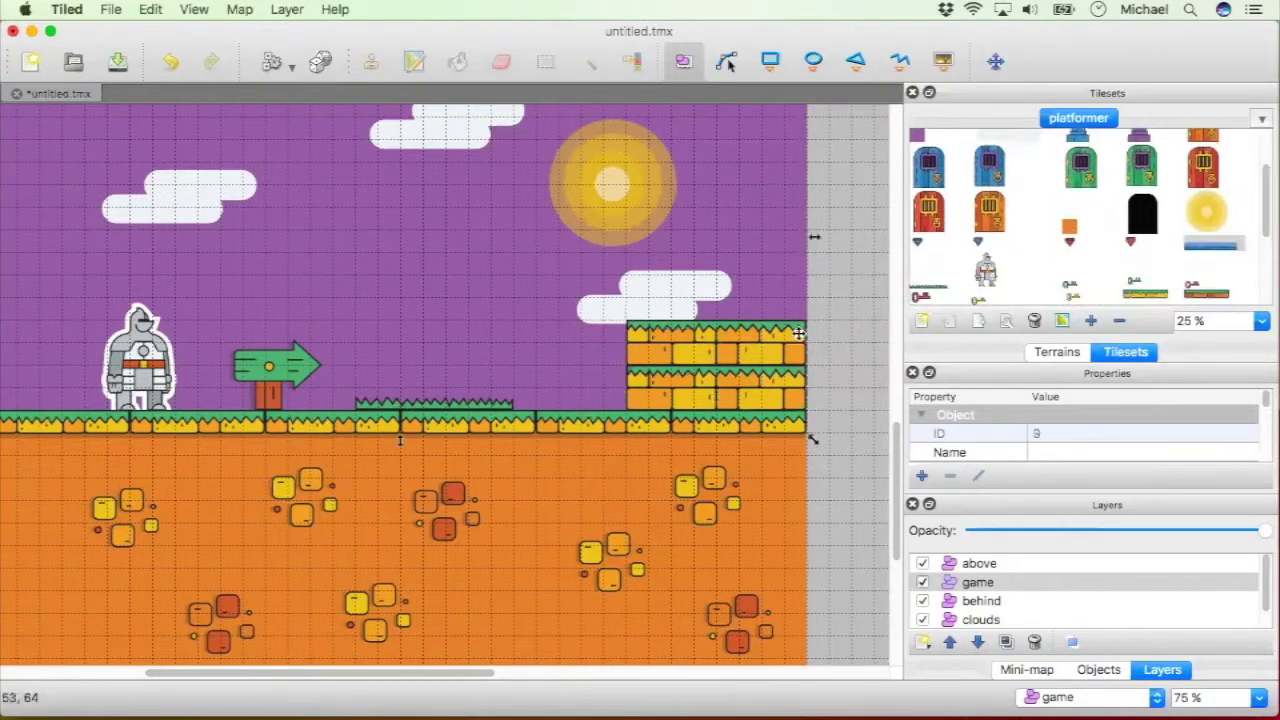
pyautogui.press('super+z')
pyautogui.press('super+z')
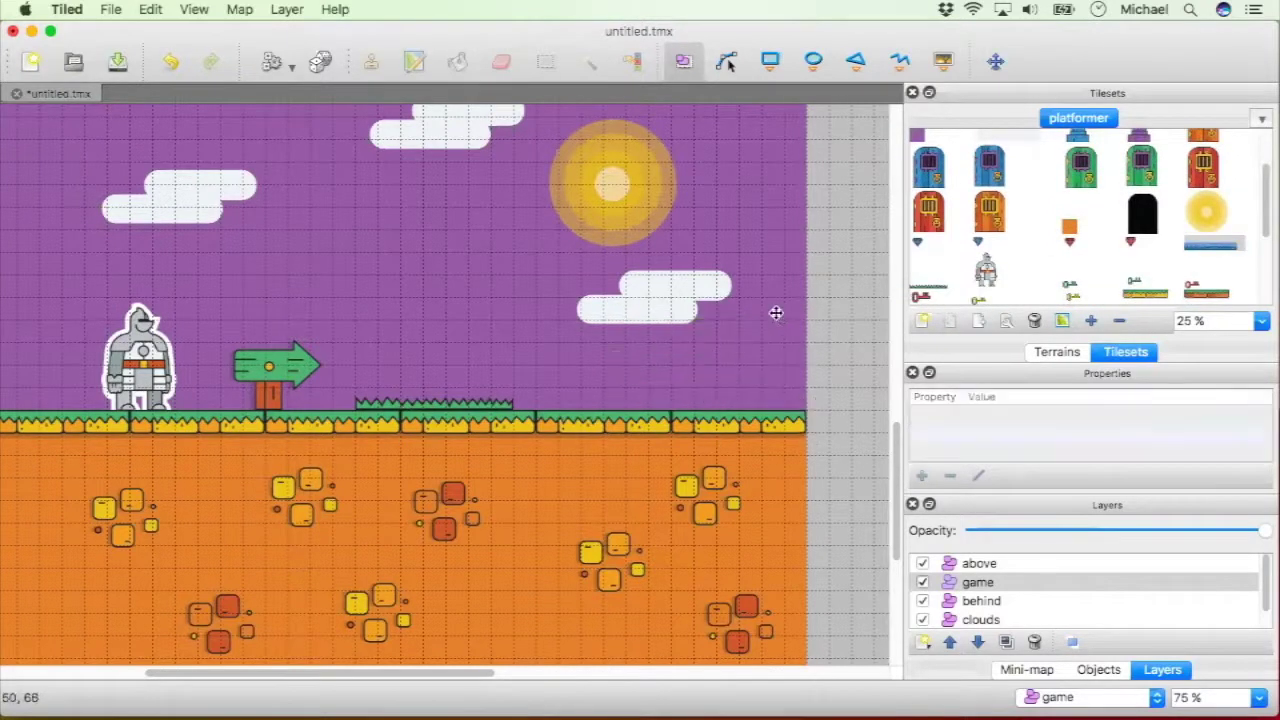
# Narrow the purple sky from its right edge and move the lower right cloud left to clear the area beside it
pyautogui.moveTo(814, 240); pyautogui.dragTo(547, 259)
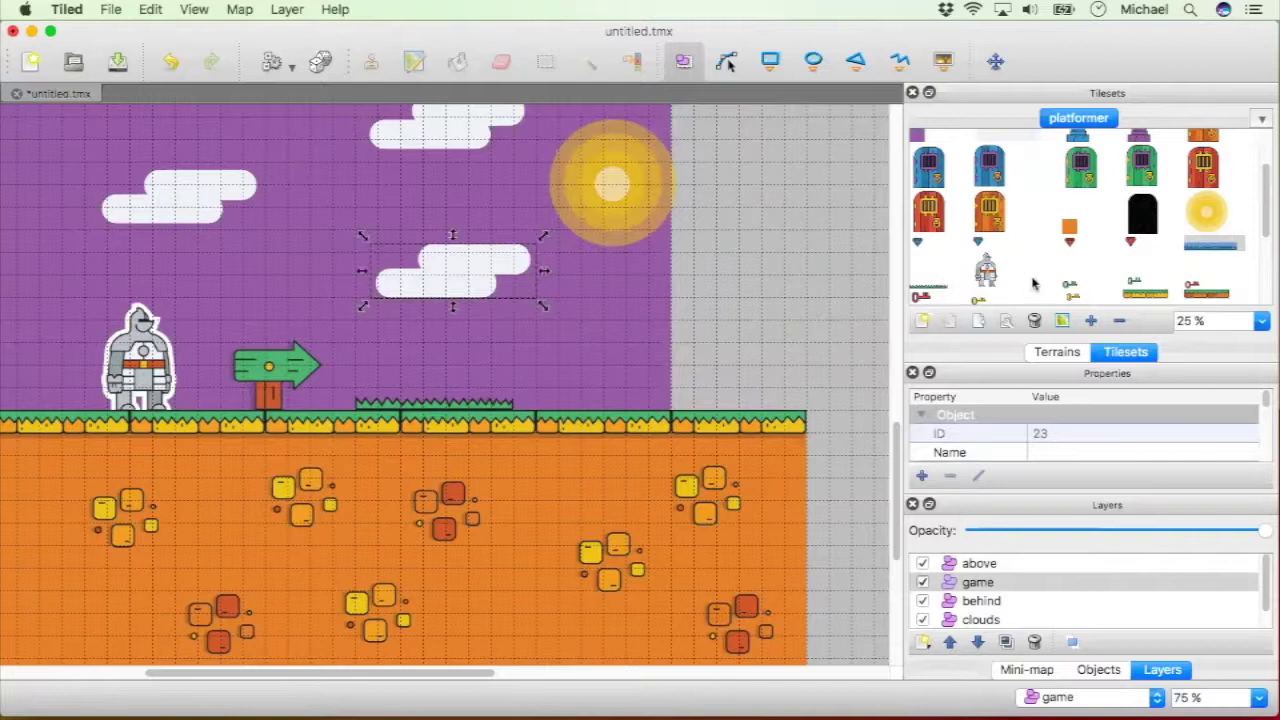
# Insert the plain orange square tile on the behind layer, in the empty area to the right of the sky
pyautogui.scroll(-2, 1020, 285)
pyautogui.click(935, 276)
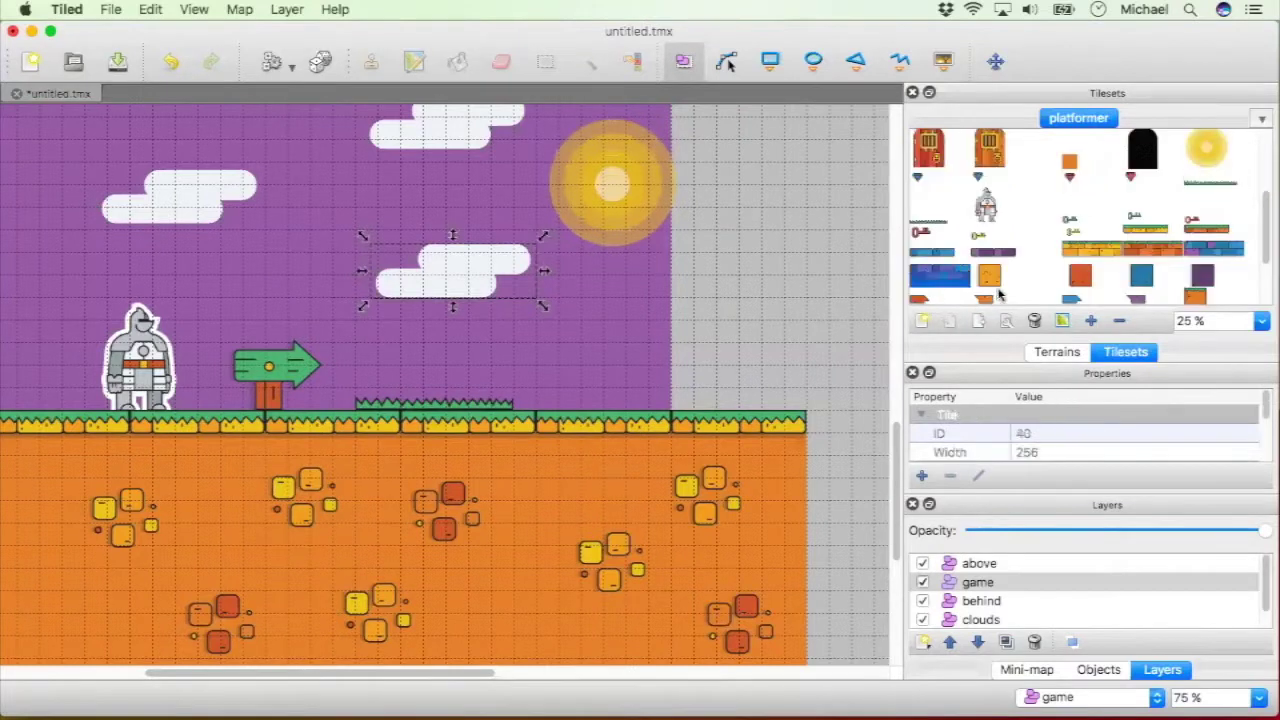
pyautogui.scroll(2, 1040, 289)
pyautogui.scroll(-2, 1110, 287)
pyautogui.scroll(-3, 1205, 290)
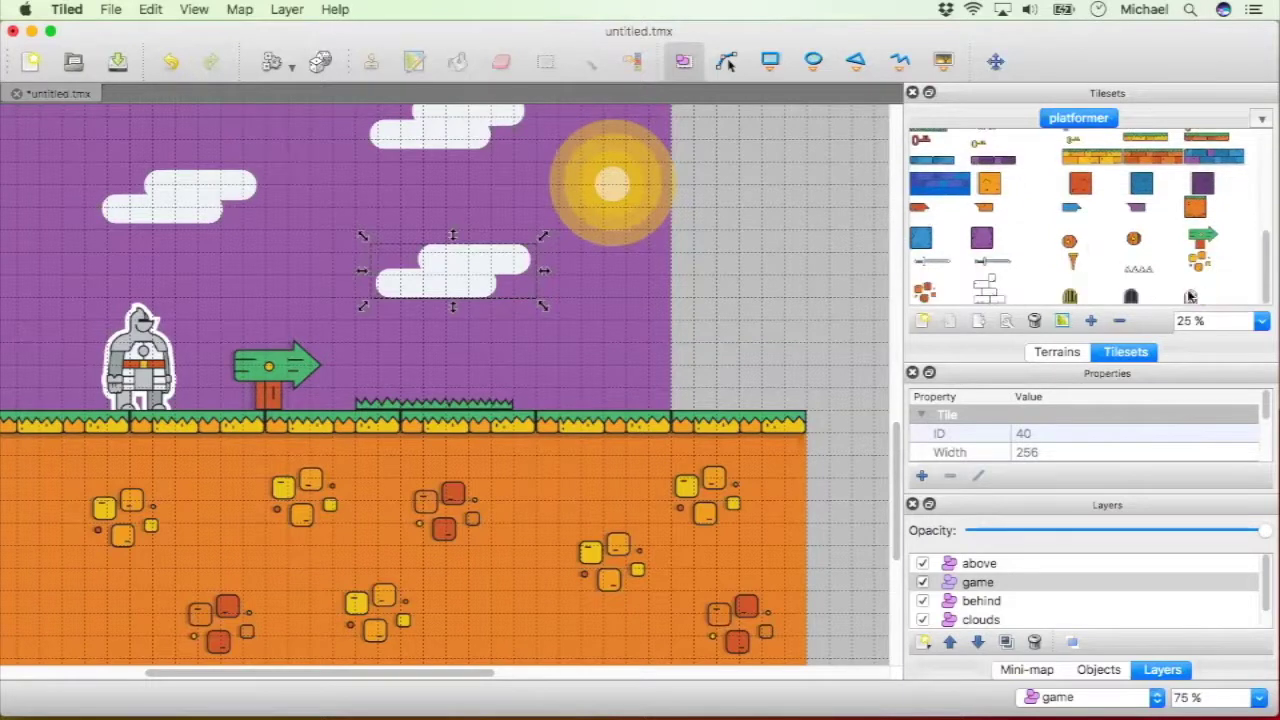
pyautogui.scroll(-6, 1010, 275)
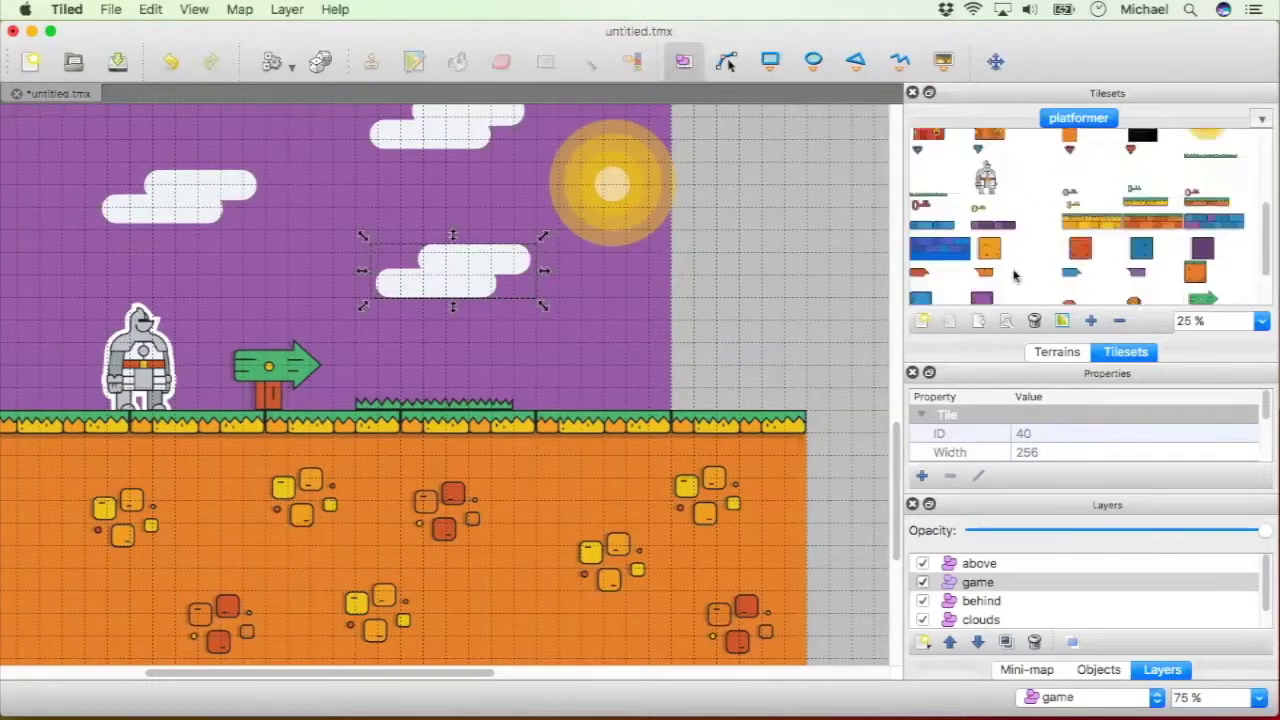
pyautogui.click(1068, 272)
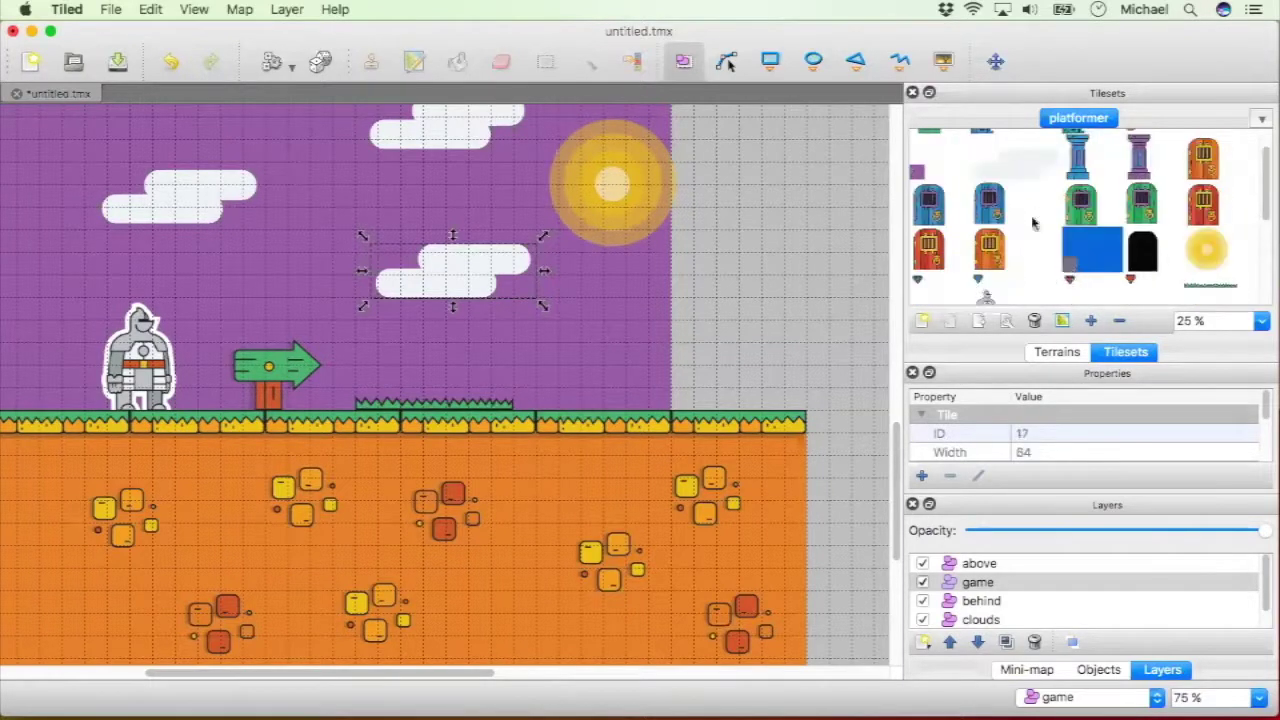
pyautogui.click(1020, 602)
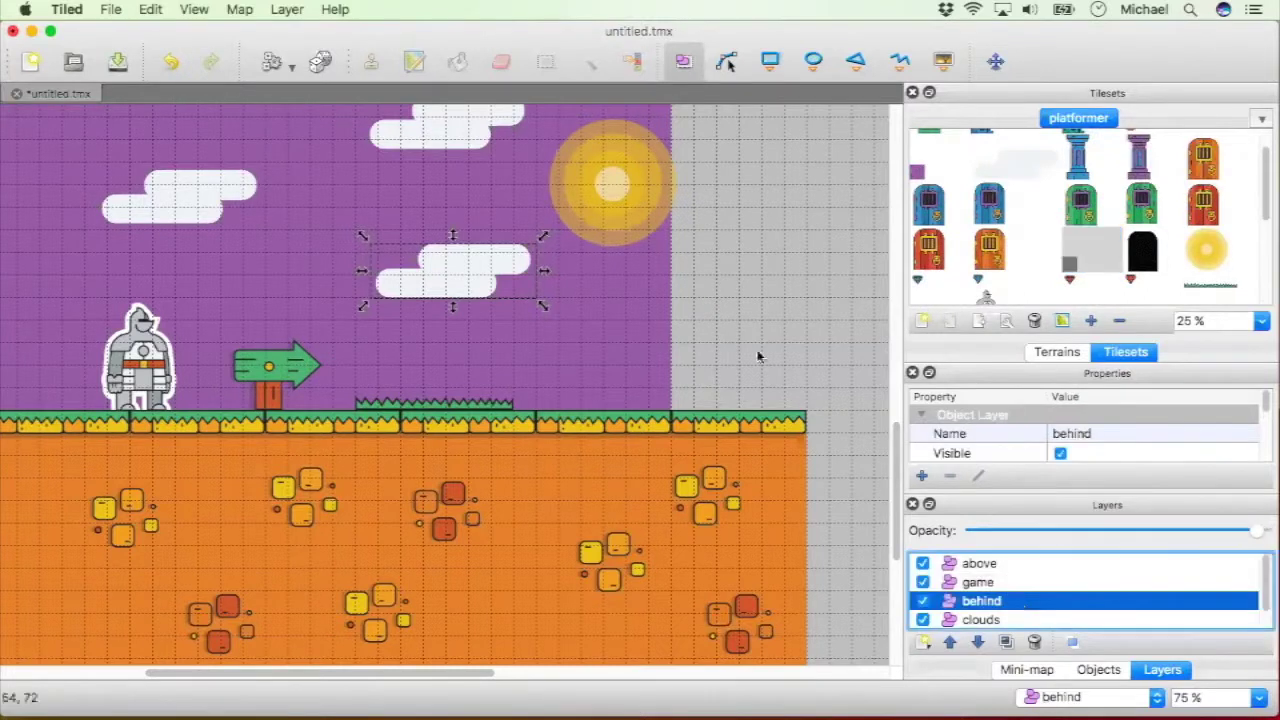
pyautogui.click(718, 350)
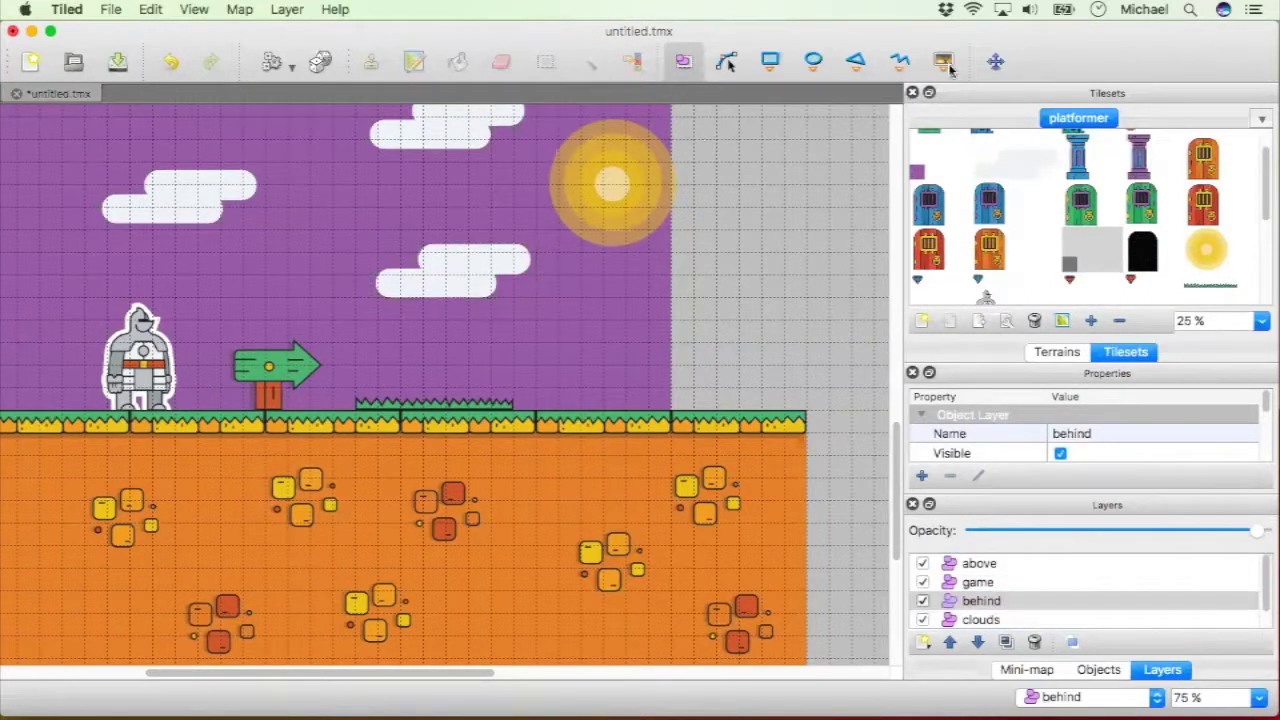
pyautogui.click(944, 62)
pyautogui.click(743, 336)
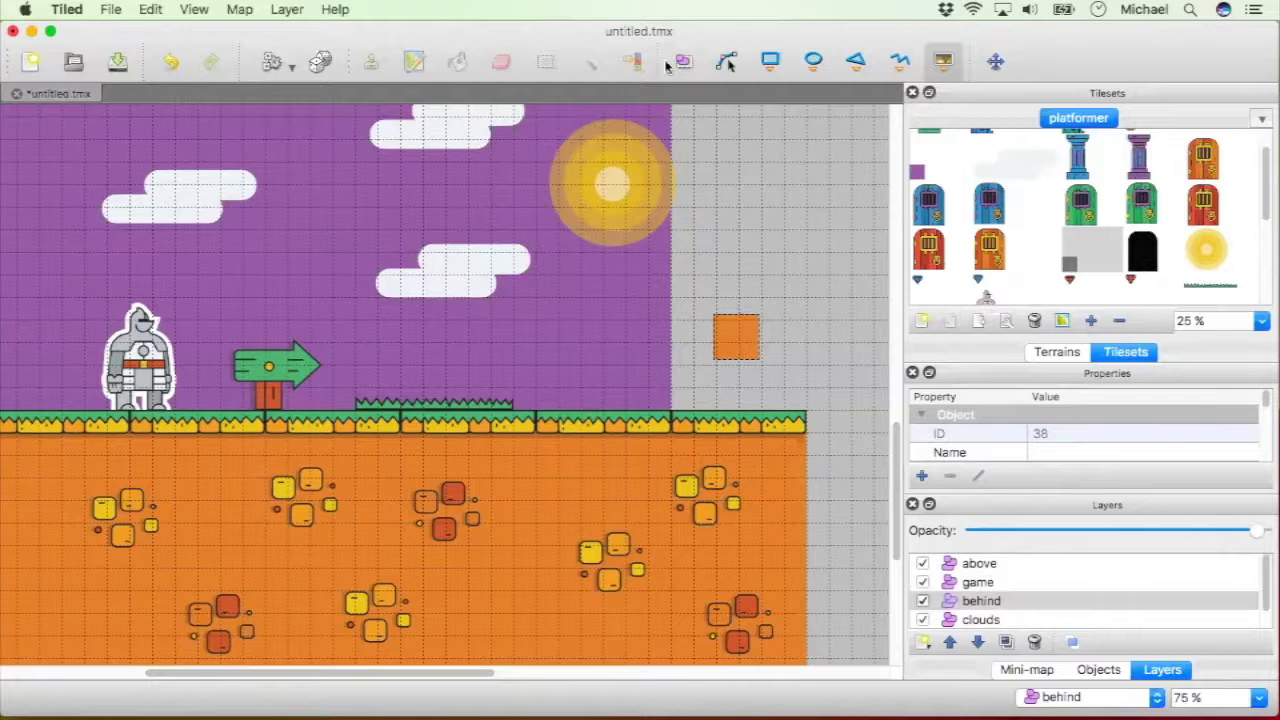
# Enlarge the orange square to fill the space above the ground between the sky's right edge and the ground's right end
pyautogui.click(682, 62)
pyautogui.scroll(-4, 723, 239)
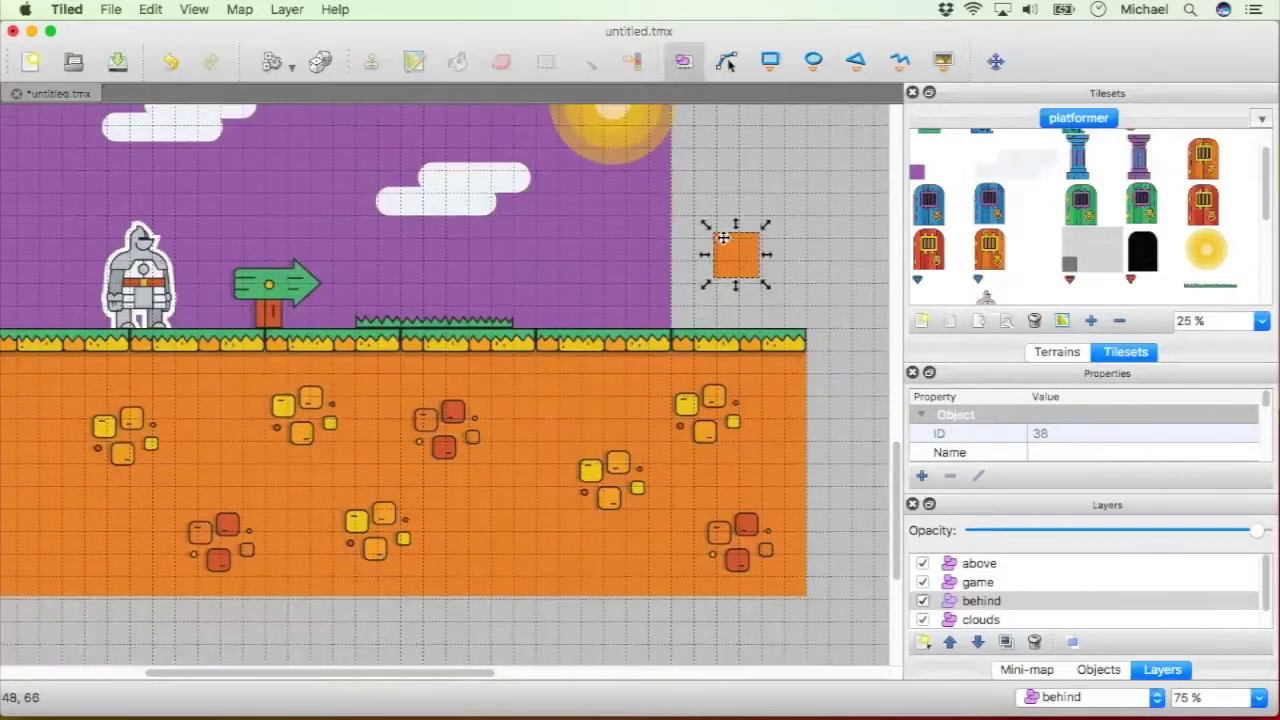
pyautogui.keyDown('ctrl'); pyautogui.scroll(-2, 518, 287); pyautogui.keyUp('ctrl')
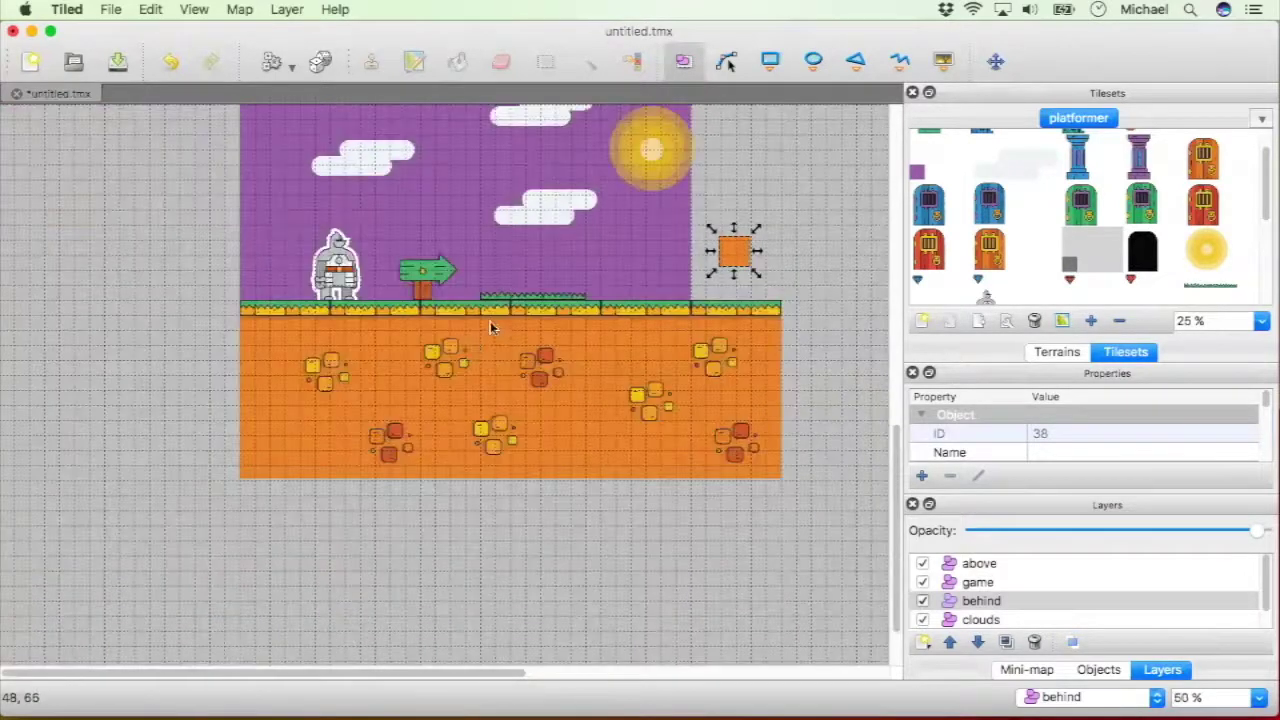
pyautogui.keyDown('ctrl'); pyautogui.scroll(-1, 473, 334); pyautogui.keyUp('ctrl')
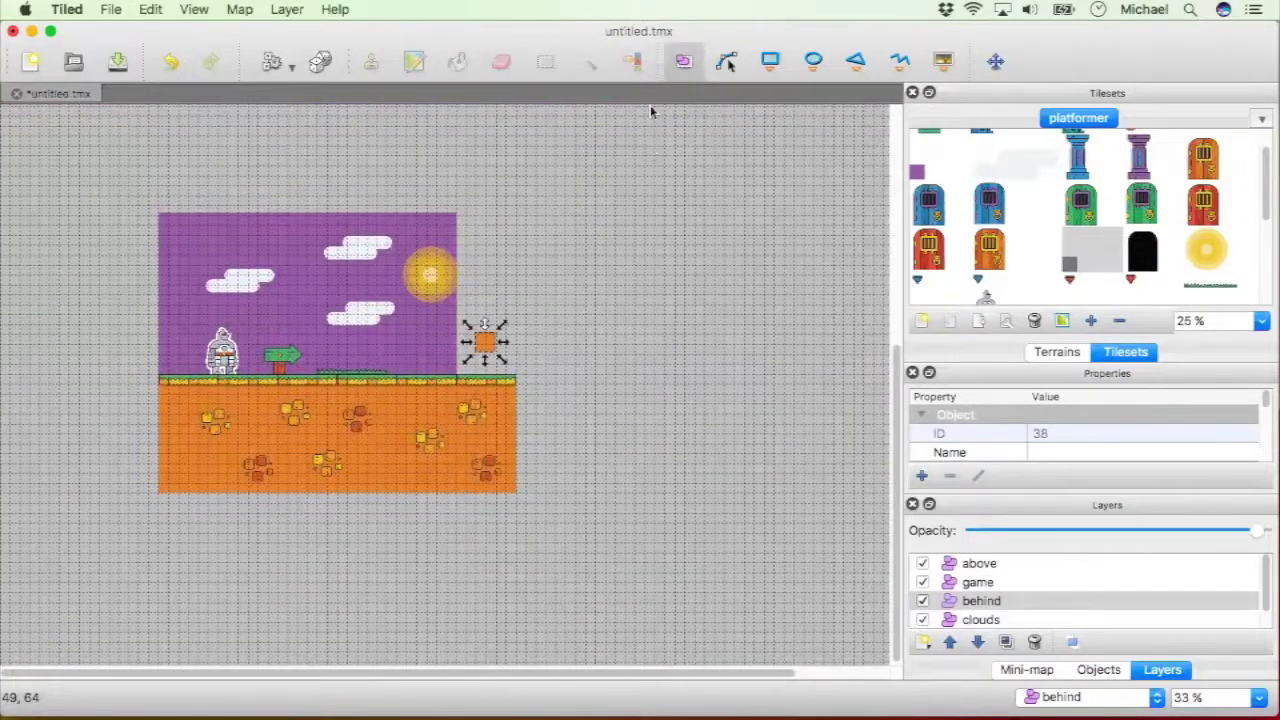
pyautogui.keyDown('ctrl'); pyautogui.scroll(2, 650, 112); pyautogui.keyUp('ctrl')
pyautogui.hotkey('ctrl', '+')
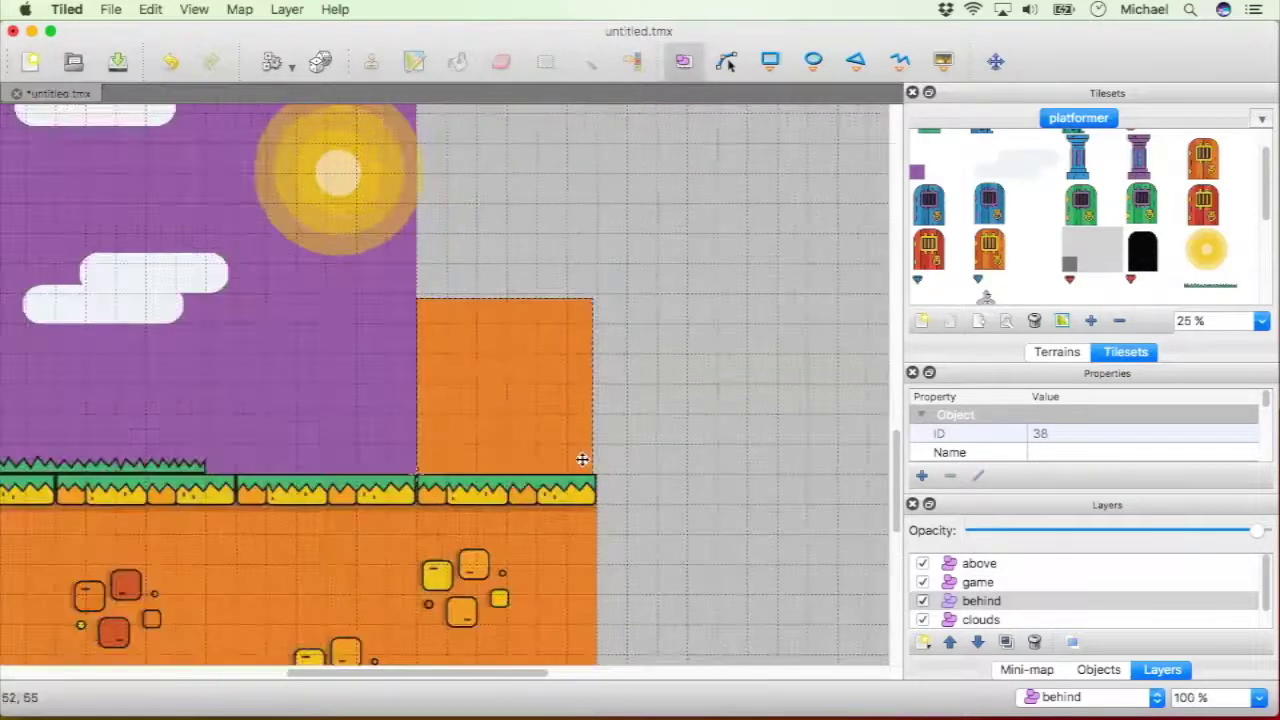
pyautogui.scroll(-1, 632, 416)
pyautogui.scroll(1, 632, 416)
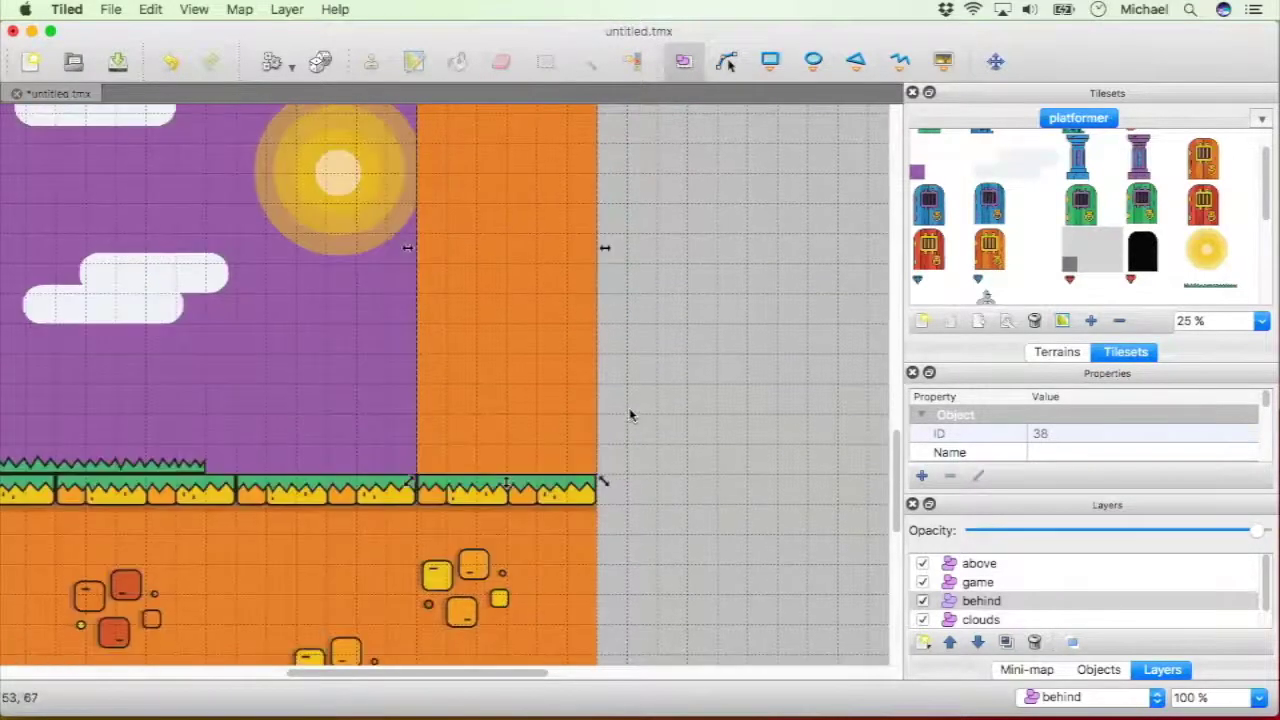
pyautogui.hotkey('ctrl', '+')
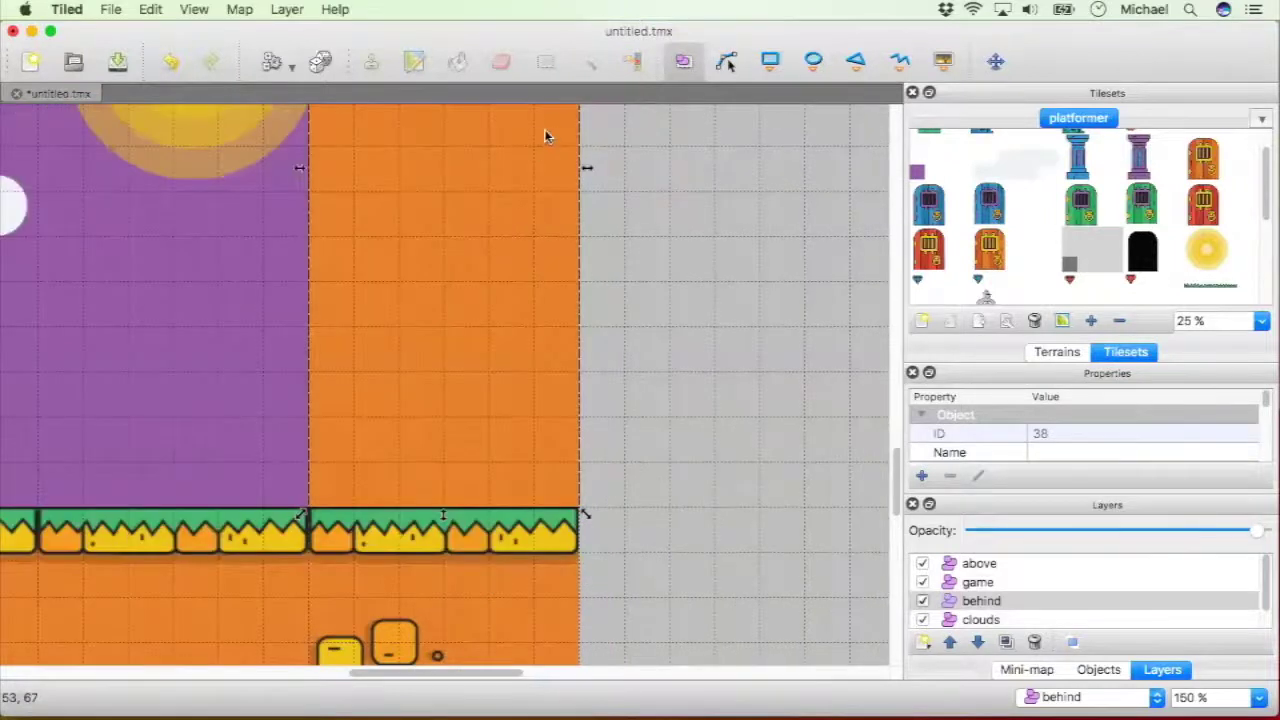
pyautogui.hotkey('ctrl', '+')
pyautogui.hotkey('ctrl', '-')
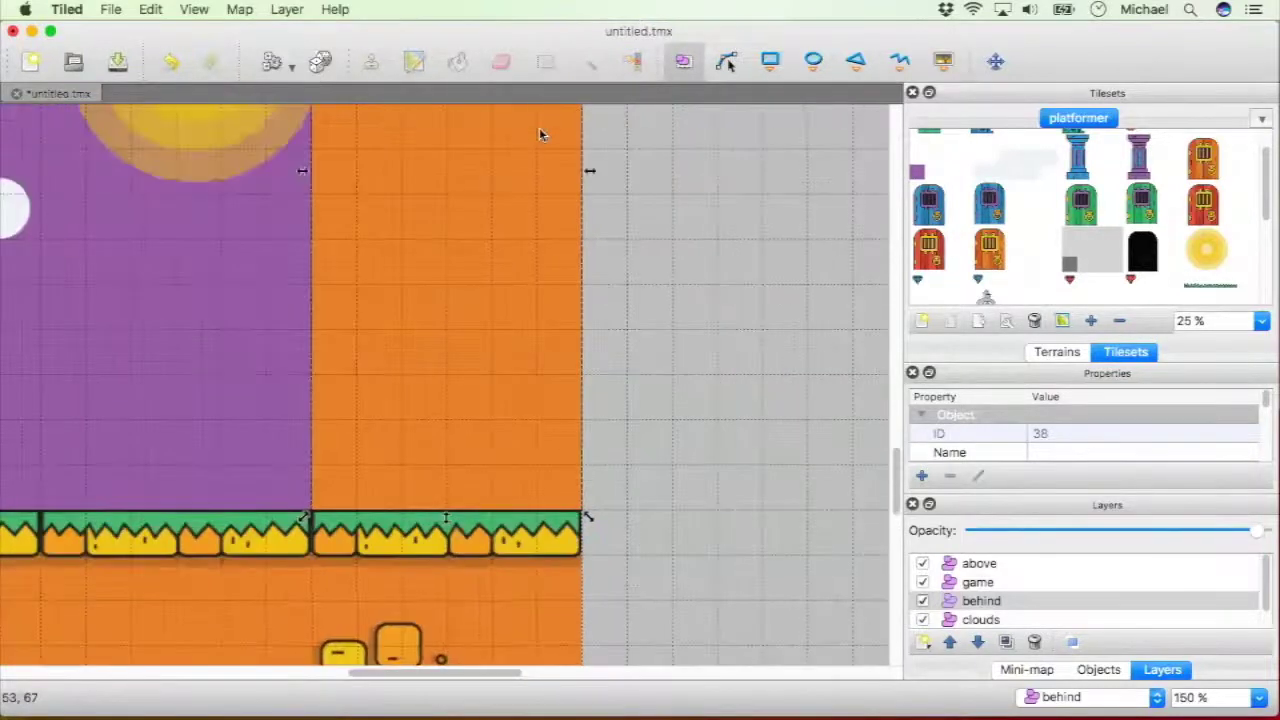
pyautogui.hotkey('ctrl', '-')
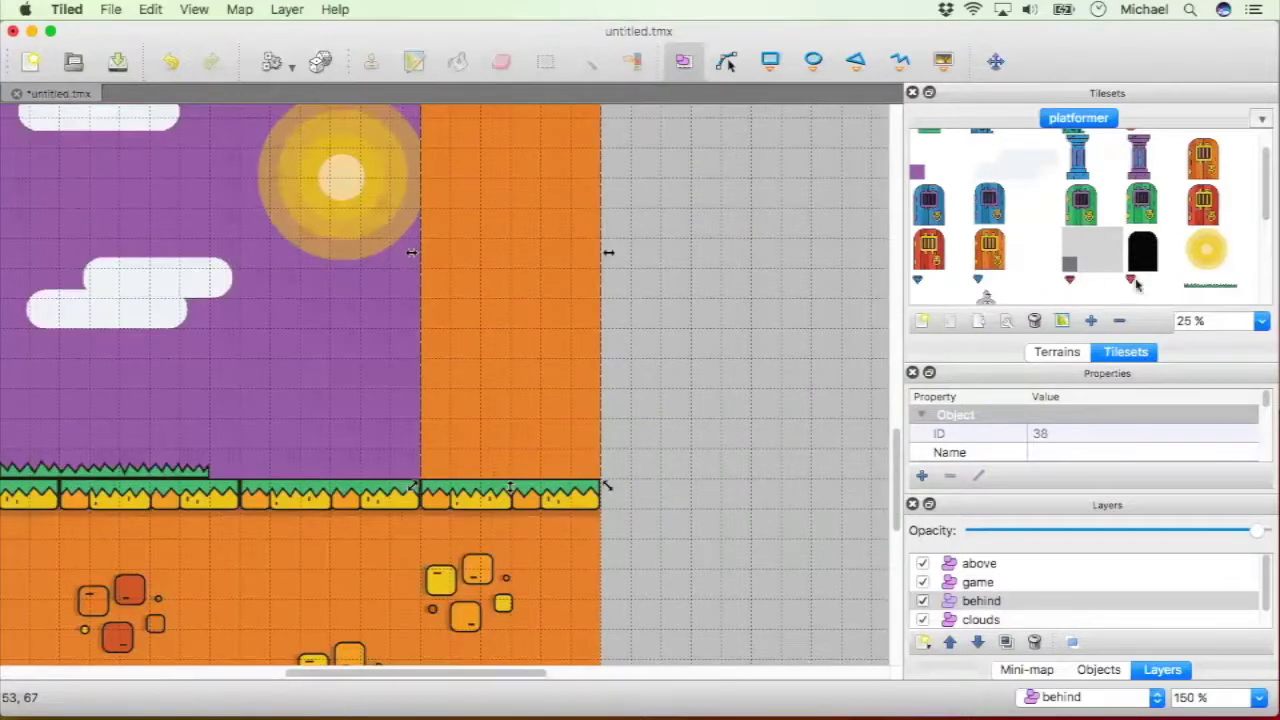
# Insert the blue door tile with the purple barred window on the behind layer, inside the orange column
pyautogui.hotkey('ctrl', '-')
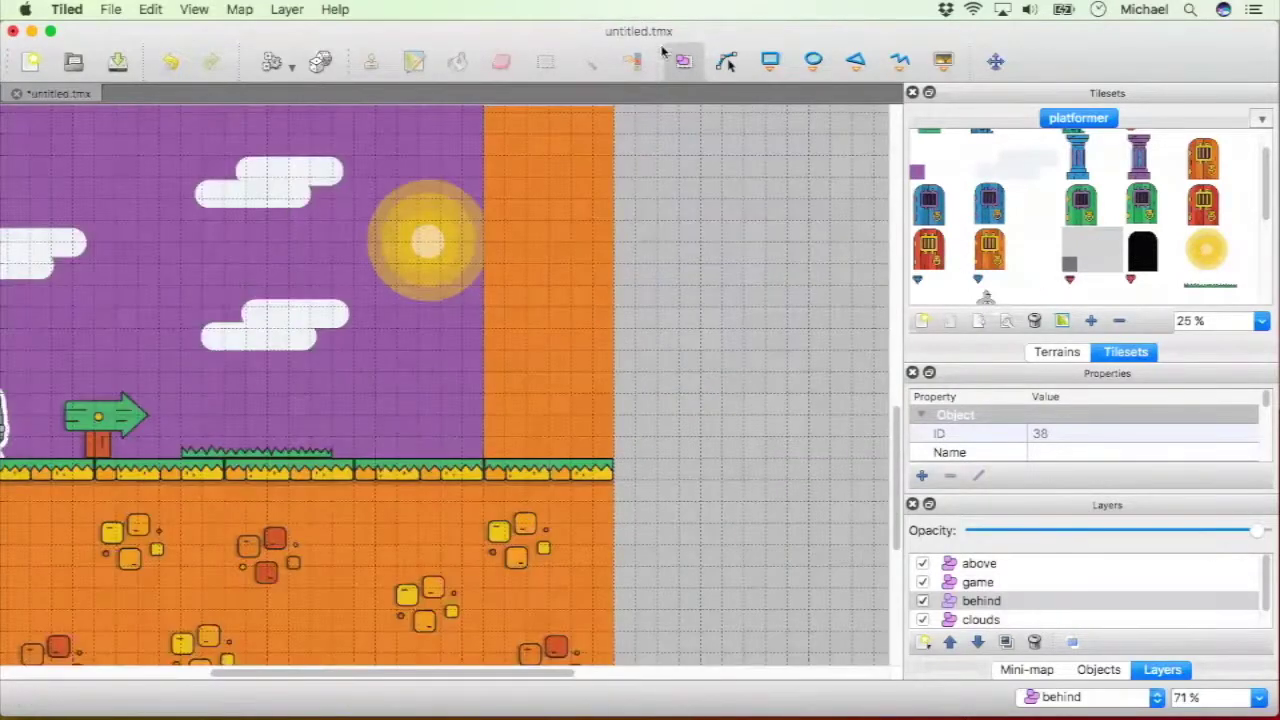
pyautogui.click(938, 203)
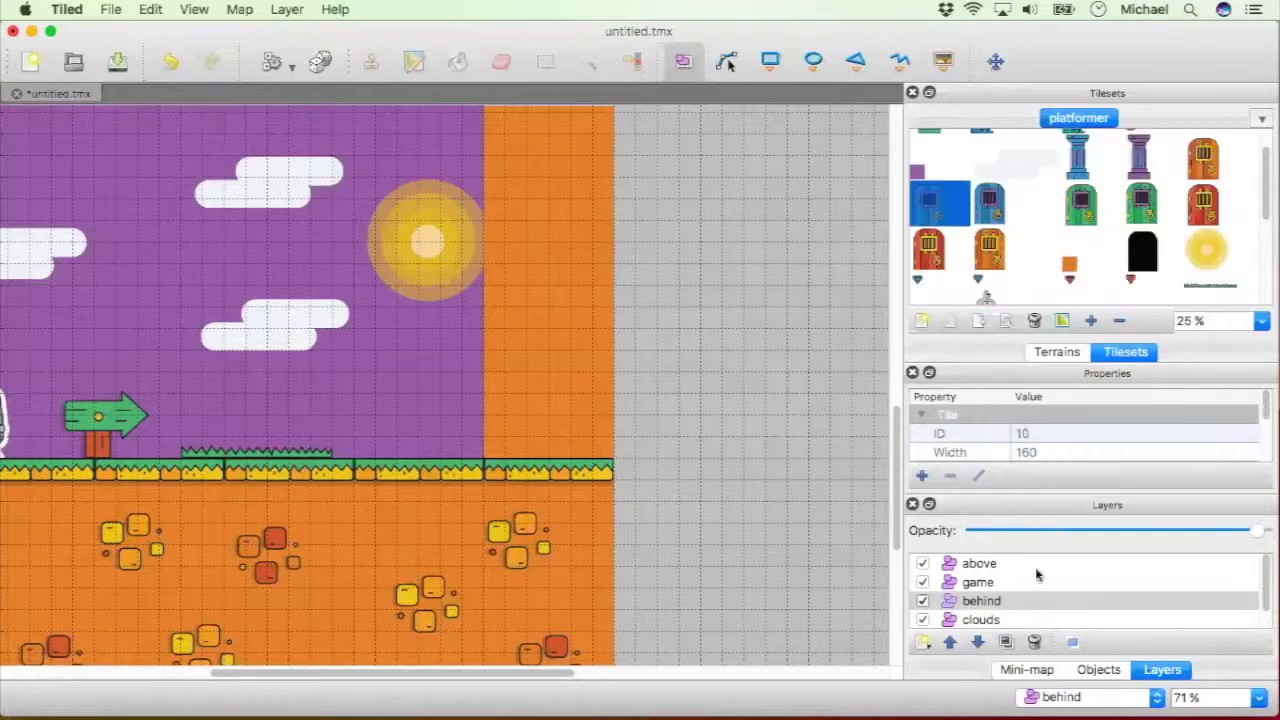
pyautogui.press('t')
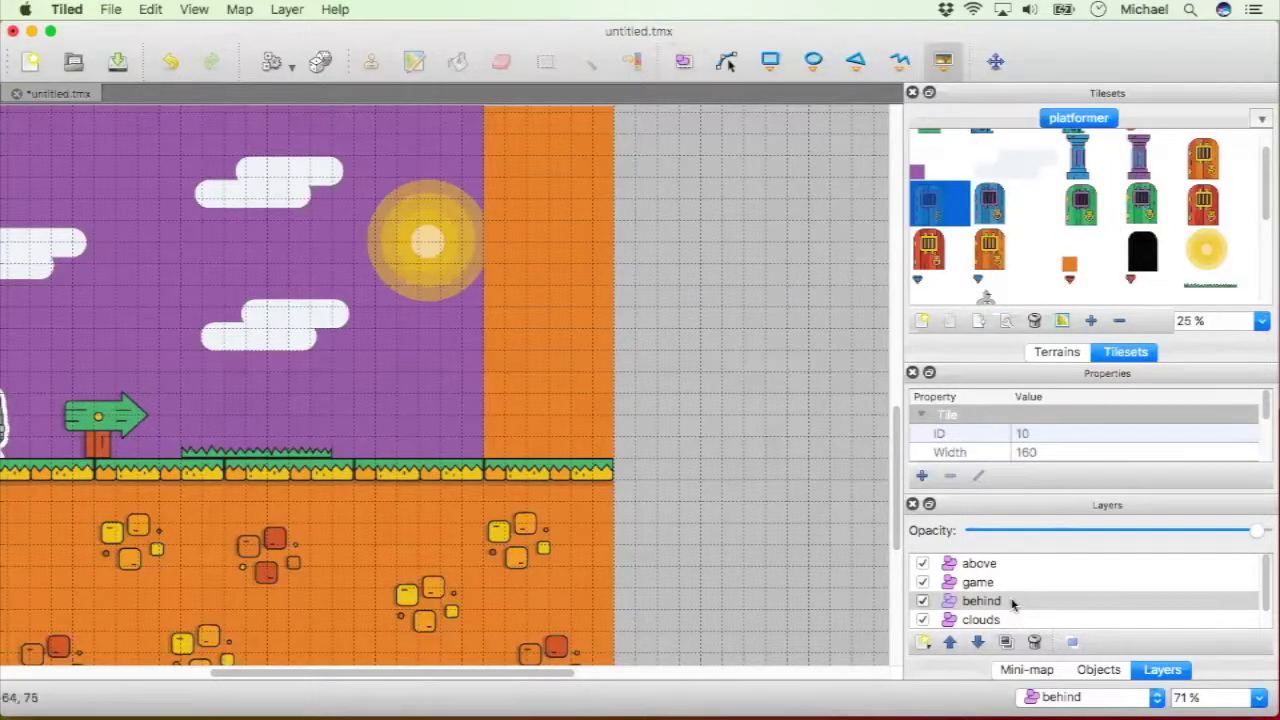
pyautogui.scroll(-1, 1012, 604)
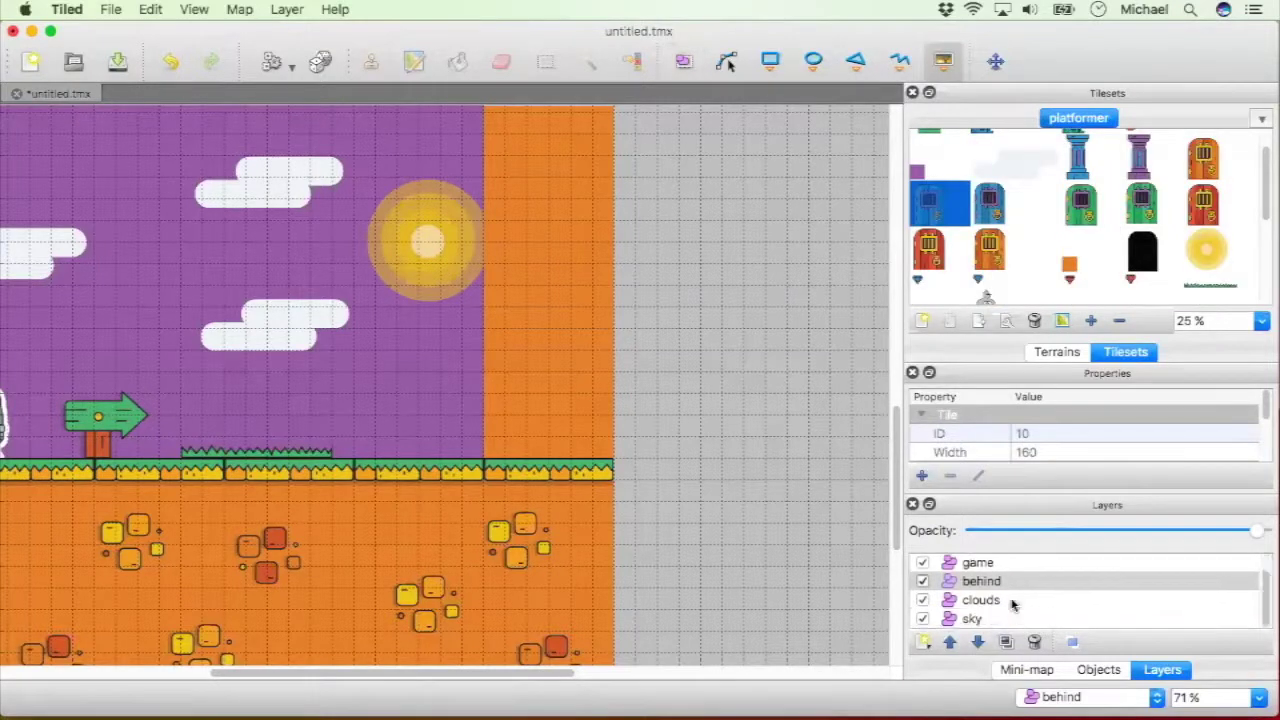
pyautogui.click(550, 323)
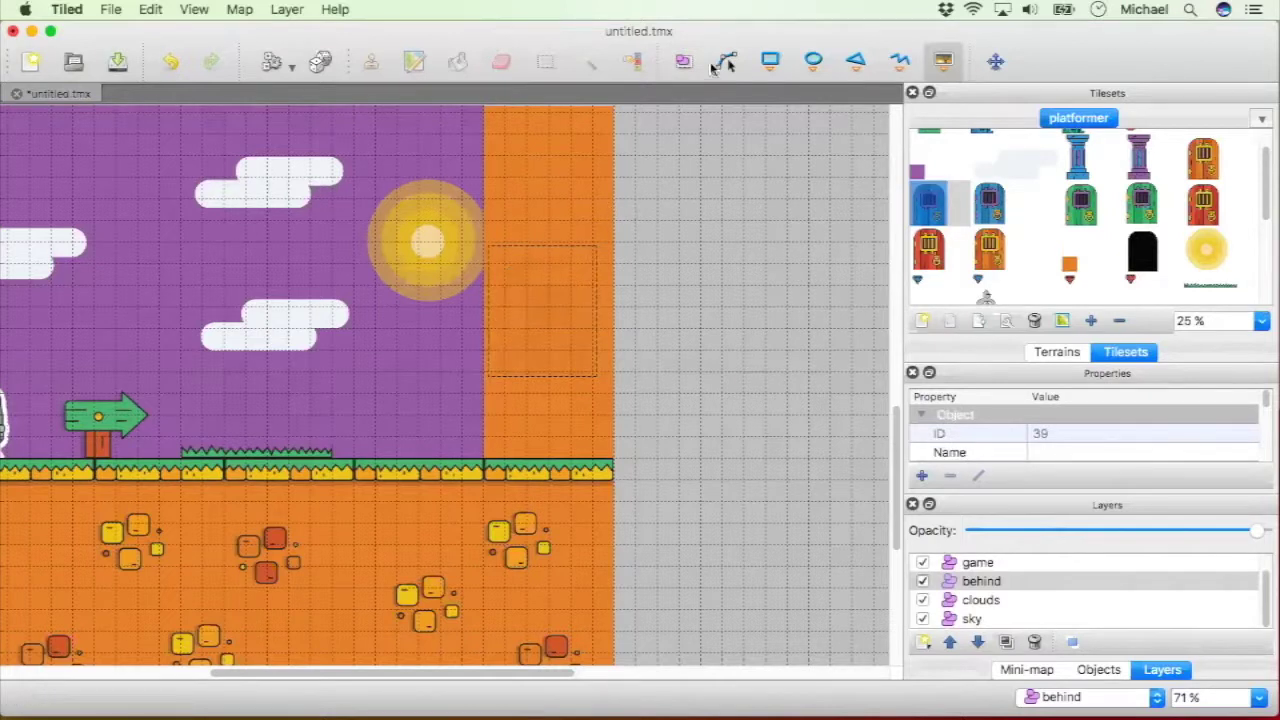
# Move the tall orange column above the ground to the sky layer
pyautogui.click(683, 61)
pyautogui.rightClick(570, 185)
pyautogui.moveTo(745, 289)
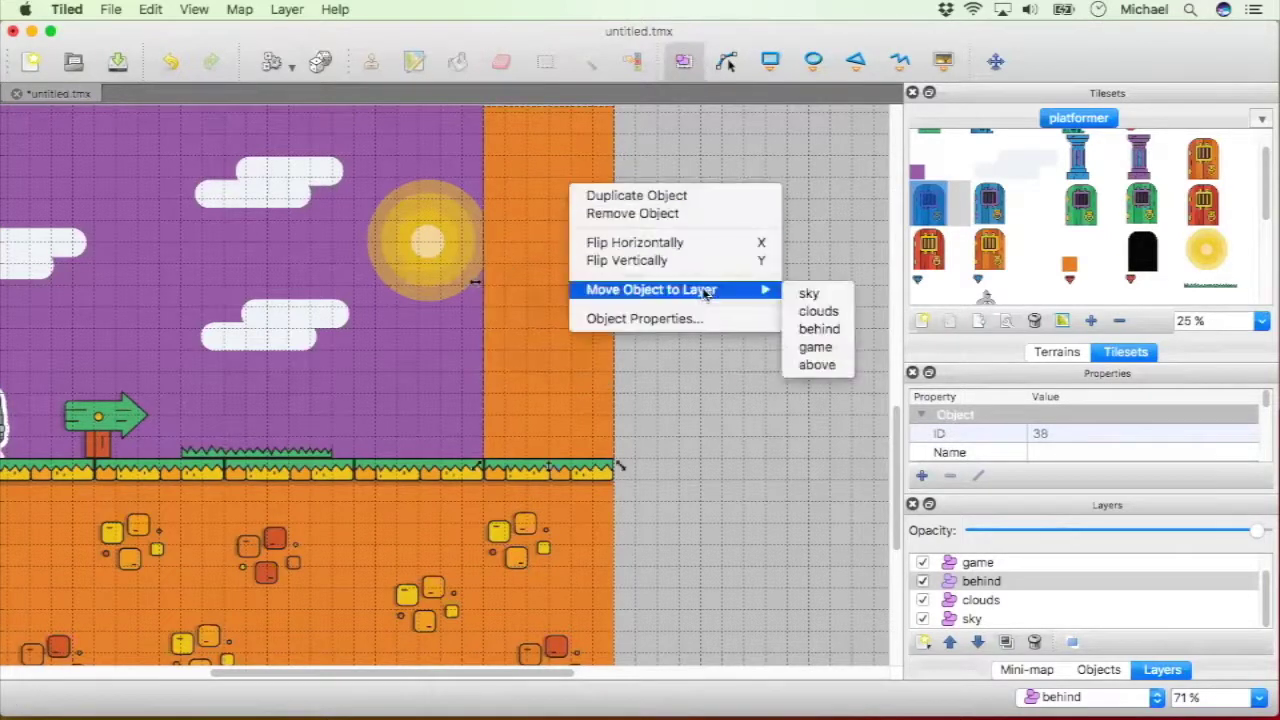
pyautogui.click(846, 336)
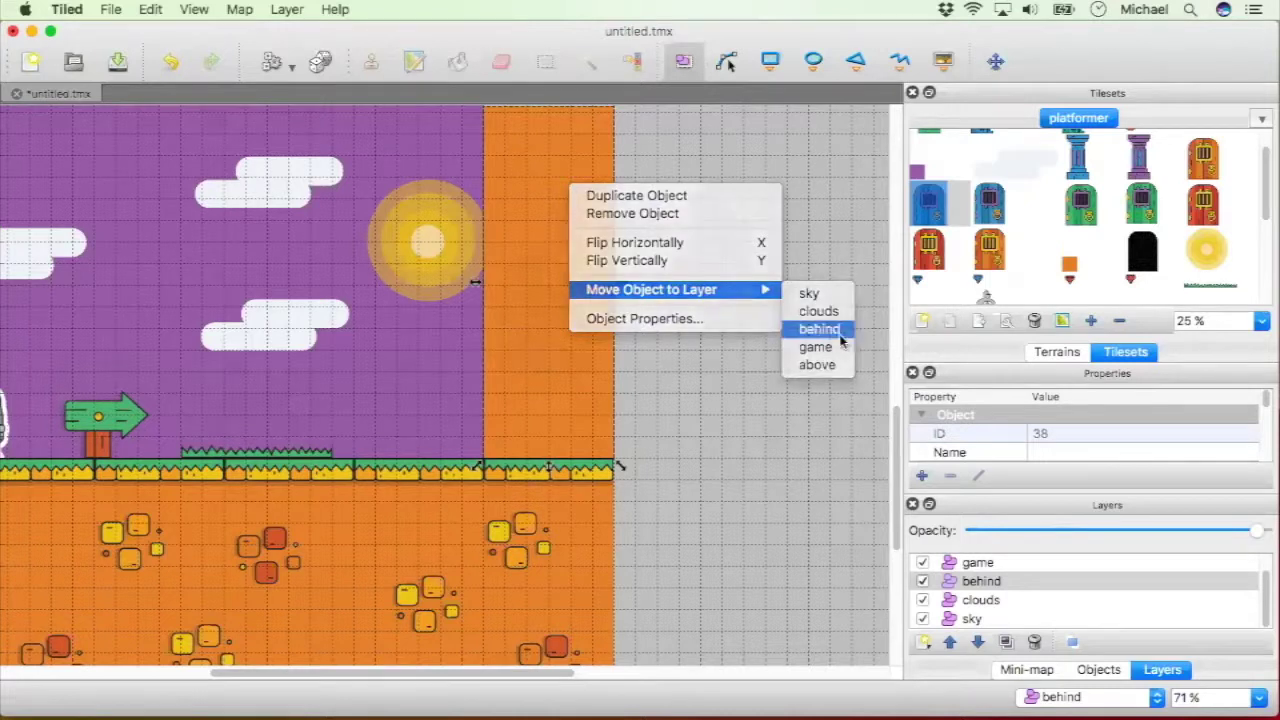
pyautogui.rightClick(576, 188)
pyautogui.moveTo(736, 292)
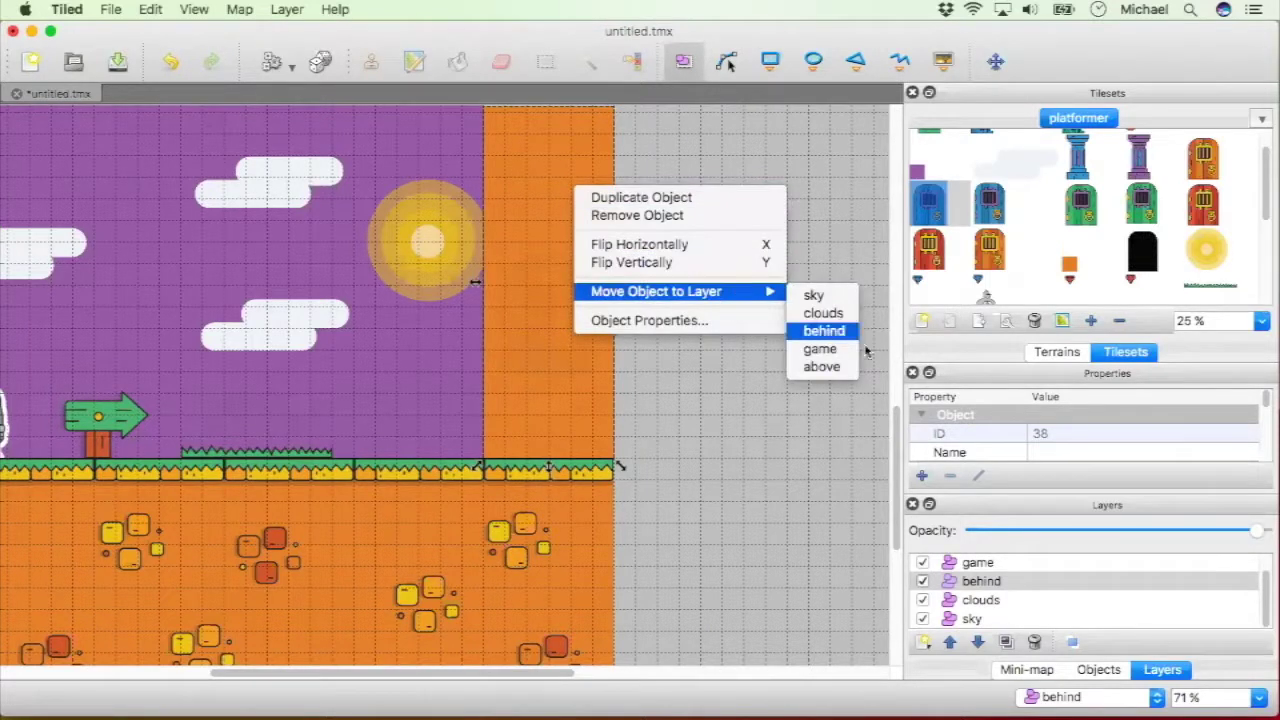
pyautogui.click(822, 295)
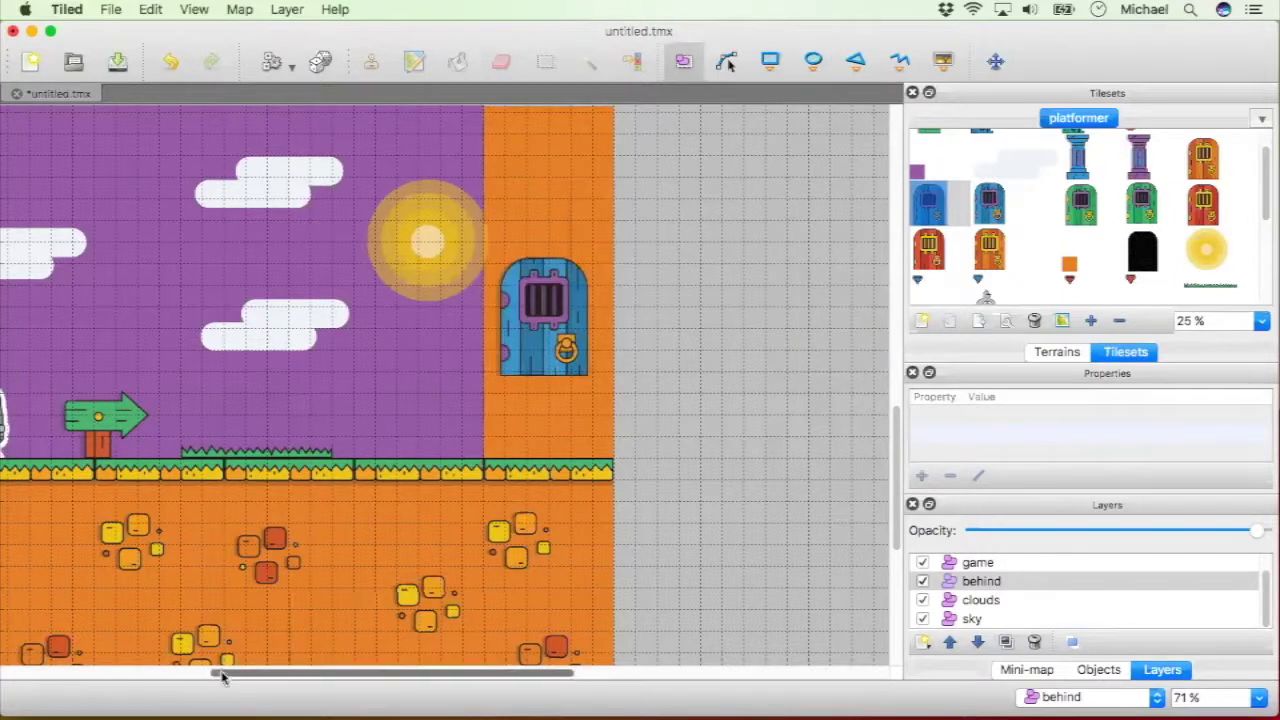
# Move the blue door down so it stands on the grass at the base of the orange column
pyautogui.hscroll(-1, 127, 422)
pyautogui.hscroll(-2, 145, 428)
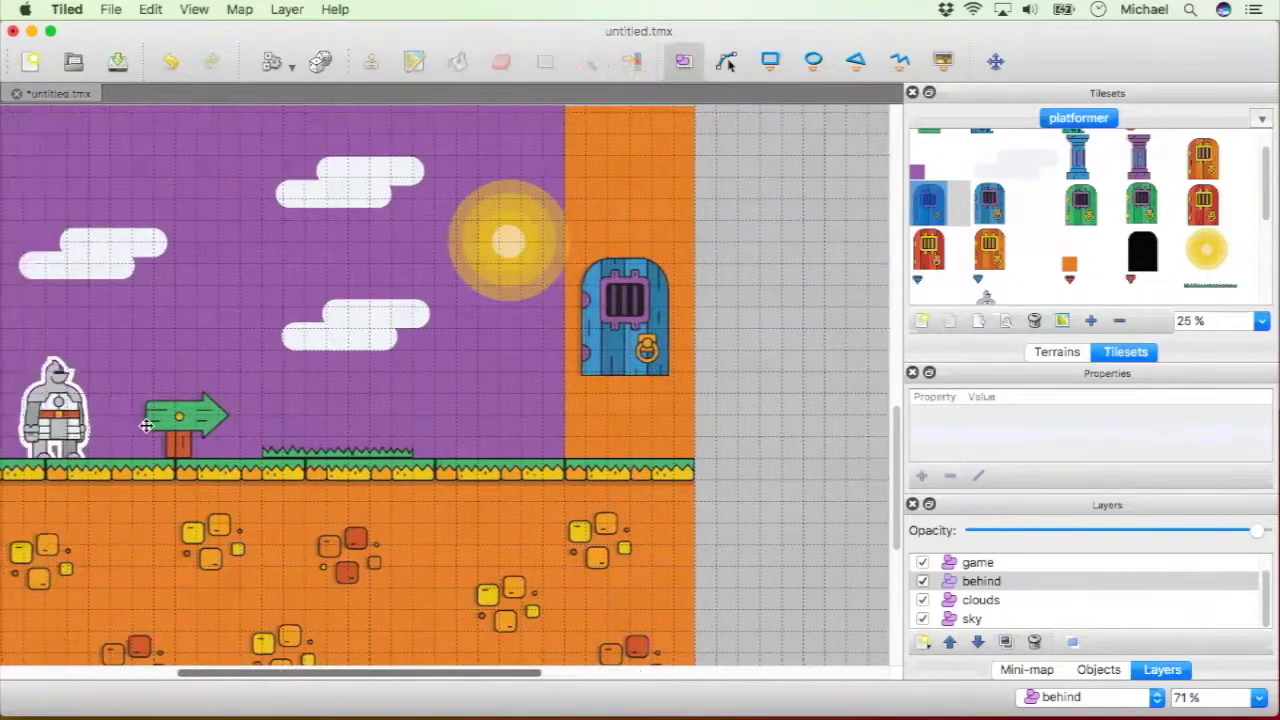
pyautogui.hscroll(-3, 727, 304)
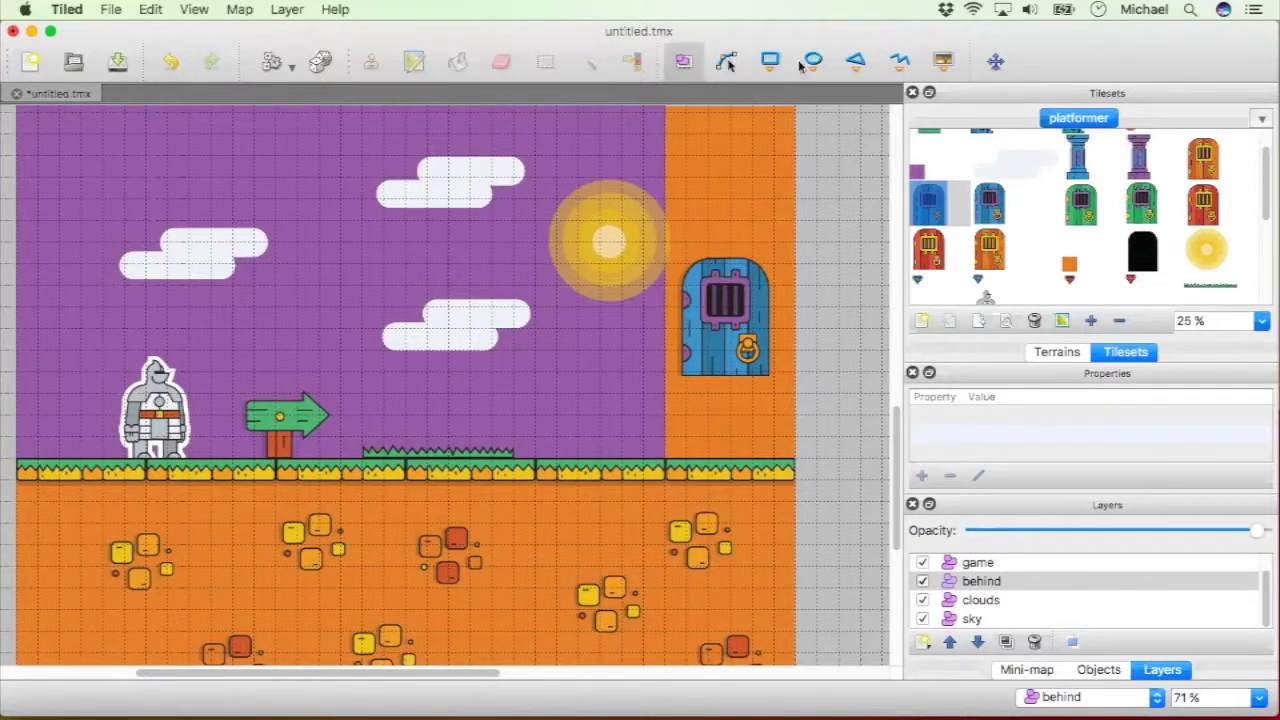
pyautogui.click(725, 325)
pyautogui.moveTo(735, 322); pyautogui.dragTo(744, 416)
# Duplicate the yellow rock cluster below the door twice and place the copies at different heights on the orange column above the door
pyautogui.click(703, 541)
pyautogui.rightClick(703, 541)
pyautogui.click(770, 555)
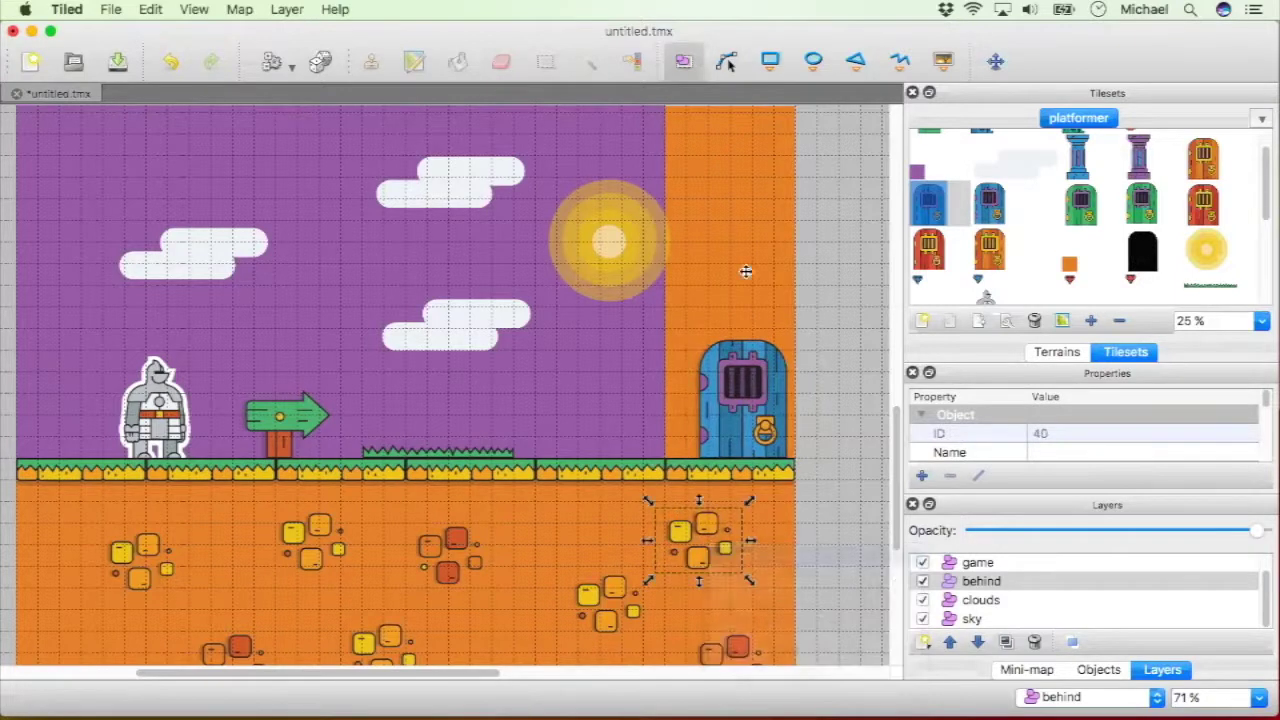
pyautogui.moveTo(705, 525); pyautogui.dragTo(742, 290)
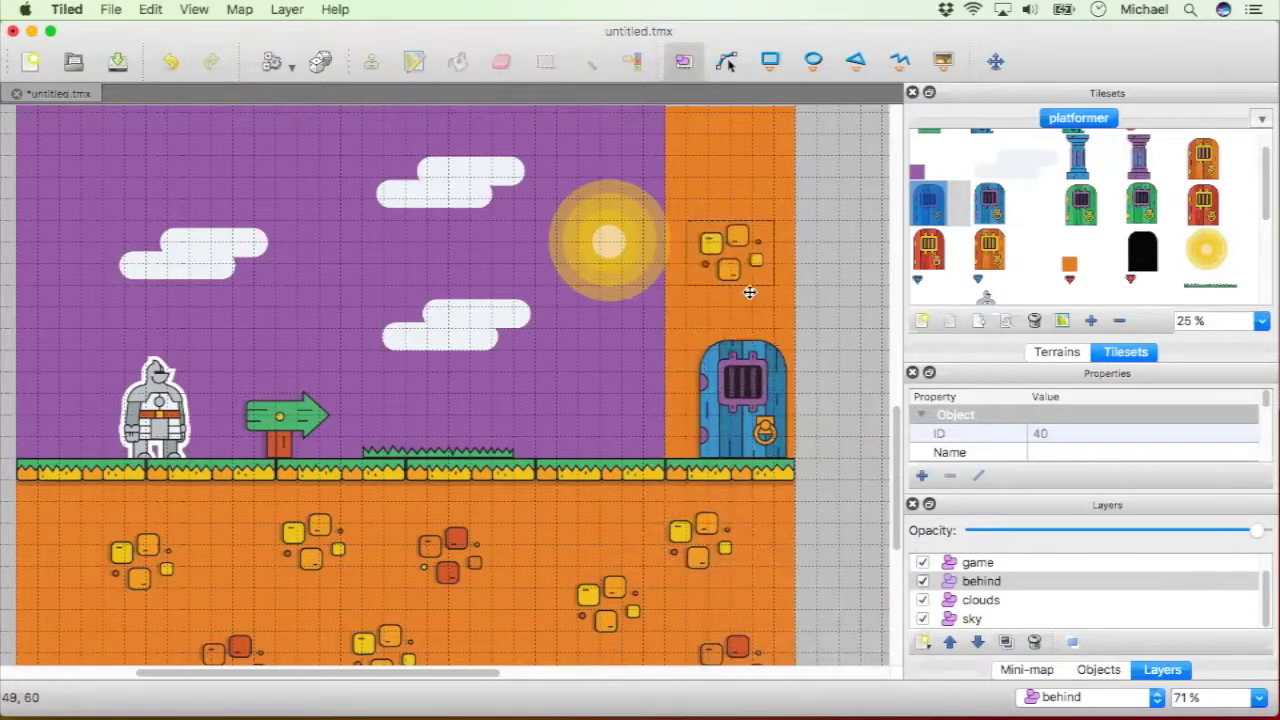
pyautogui.scroll(5, 720, 455)
pyautogui.moveTo(720, 465); pyautogui.dragTo(760, 340)
pyautogui.rightClick(713, 458)
pyautogui.click(770, 466)
# Move the sun to the upper left corner of the sky and shift the leftmost cloud lower and towards the middle
pyautogui.moveTo(632, 402); pyautogui.dragTo(536, 379)
pyautogui.moveTo(351, 448); pyautogui.dragTo(280, 457)
pyautogui.moveTo(182, 416); pyautogui.dragTo(283, 461)
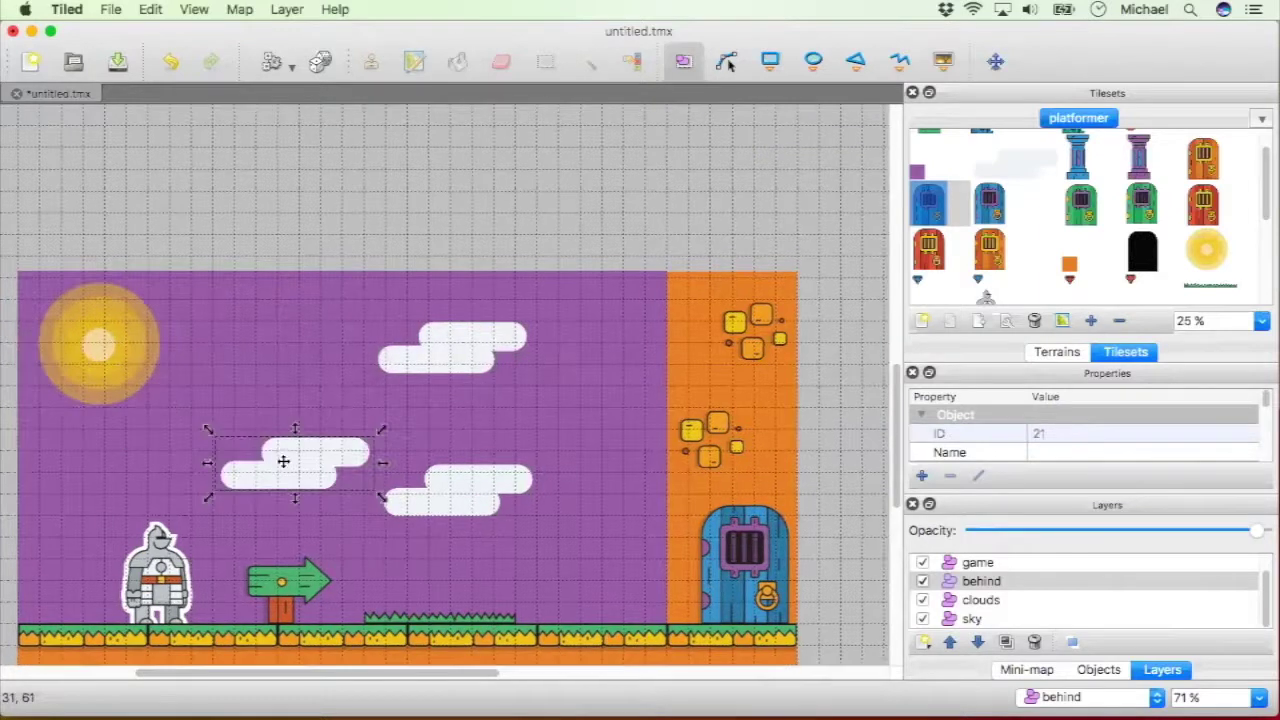
pyautogui.scroll(5, 263, 440)
pyautogui.scroll(-8, 263, 440)
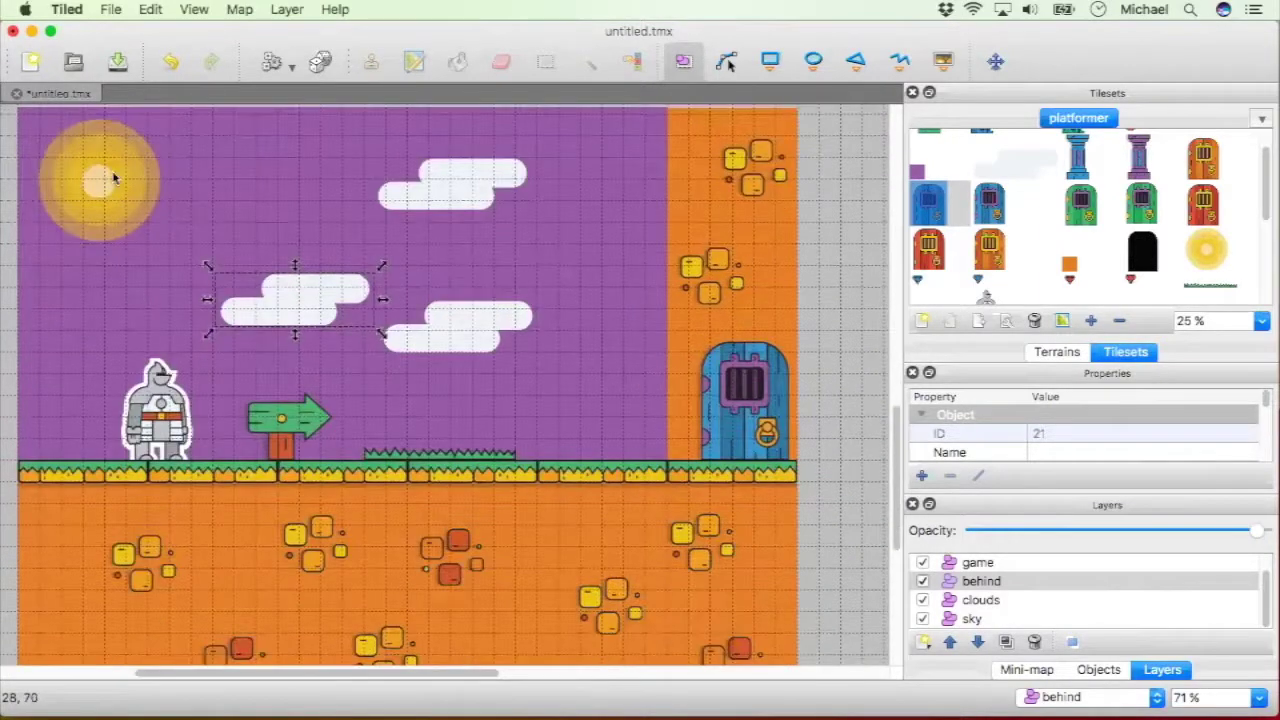
# Place a copy of the scene directly to the right of the original and remove the copied knight
pyautogui.scroll(-5, 113, 138)
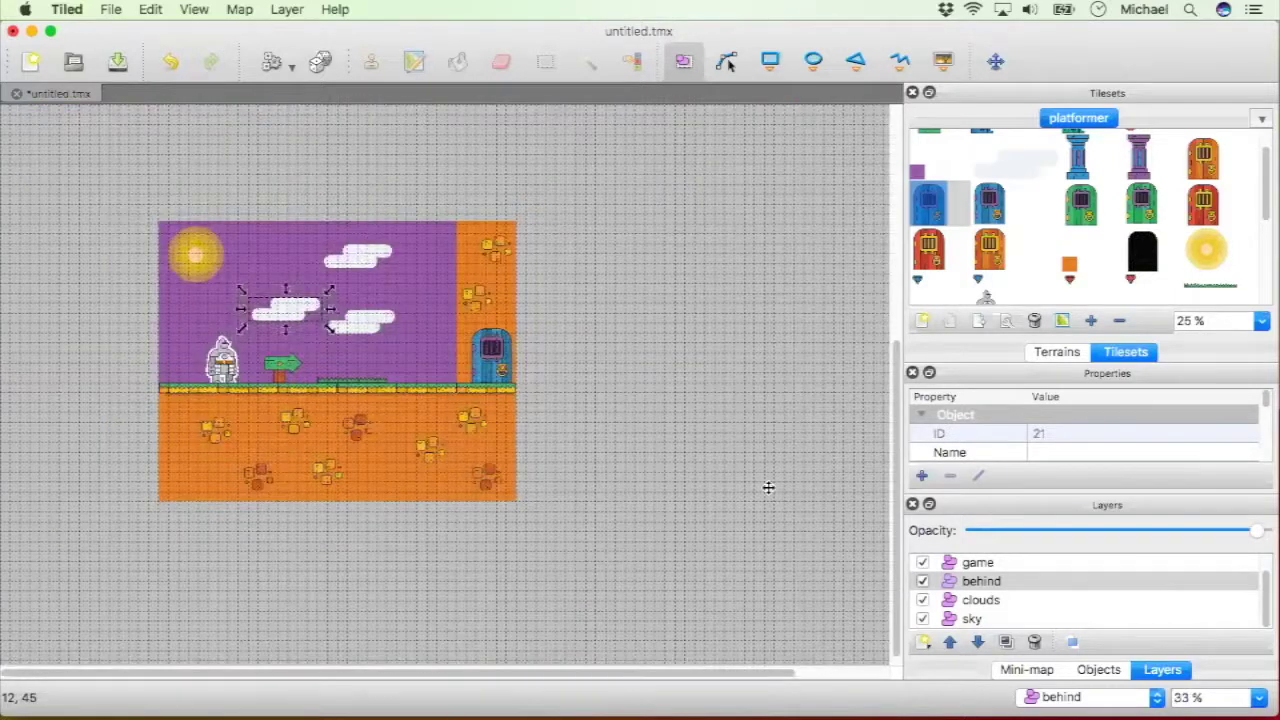
pyautogui.click(769, 480)
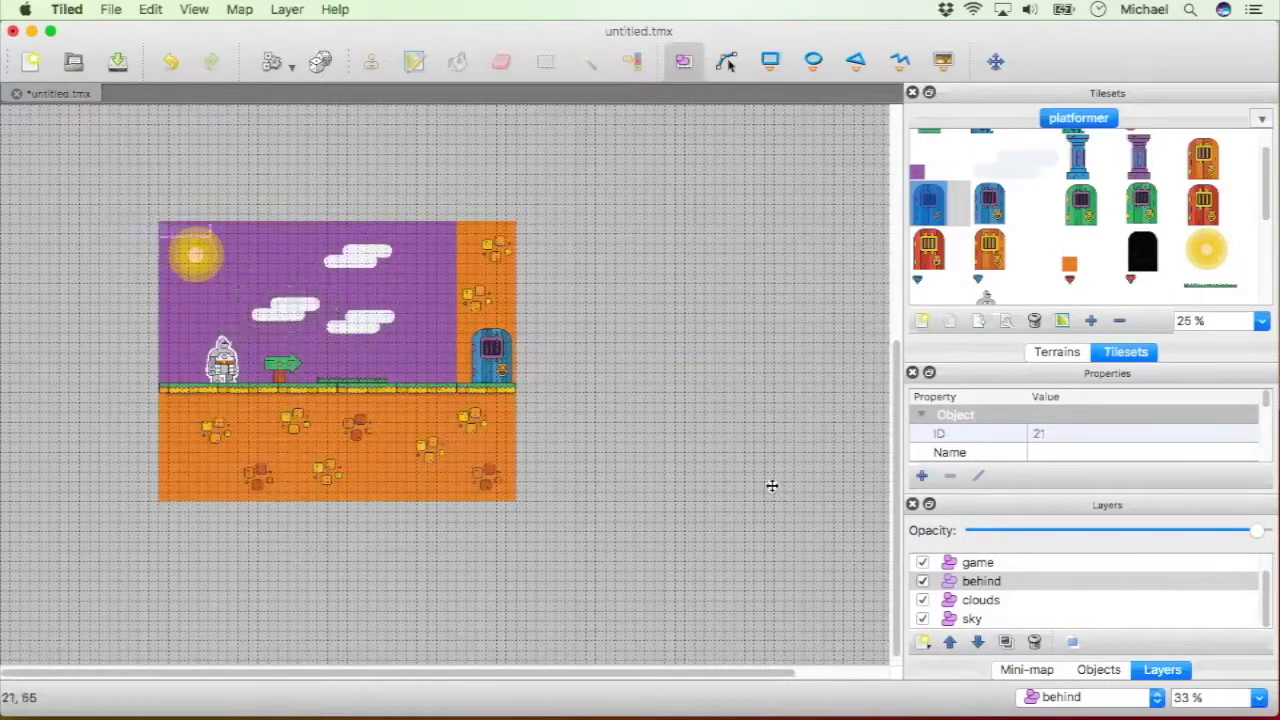
pyautogui.hotkey('ctrl', 'v')
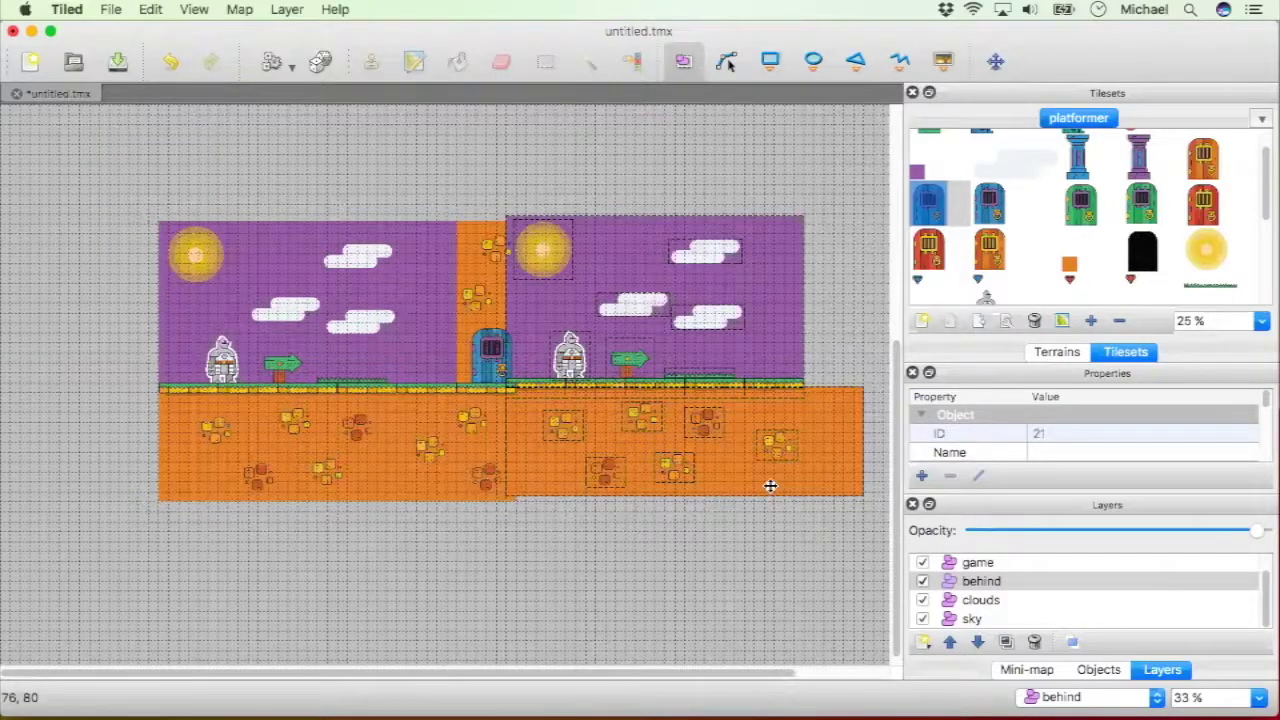
pyautogui.click(768, 484)
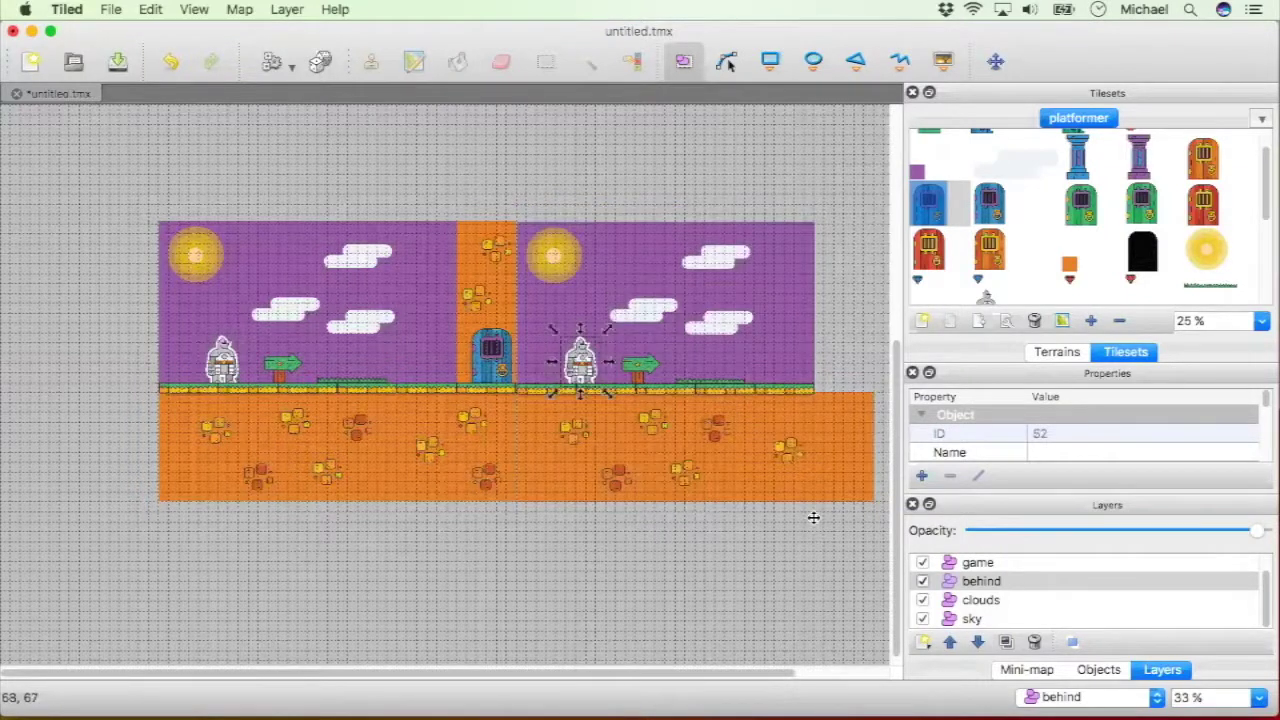
pyautogui.press('Delete')
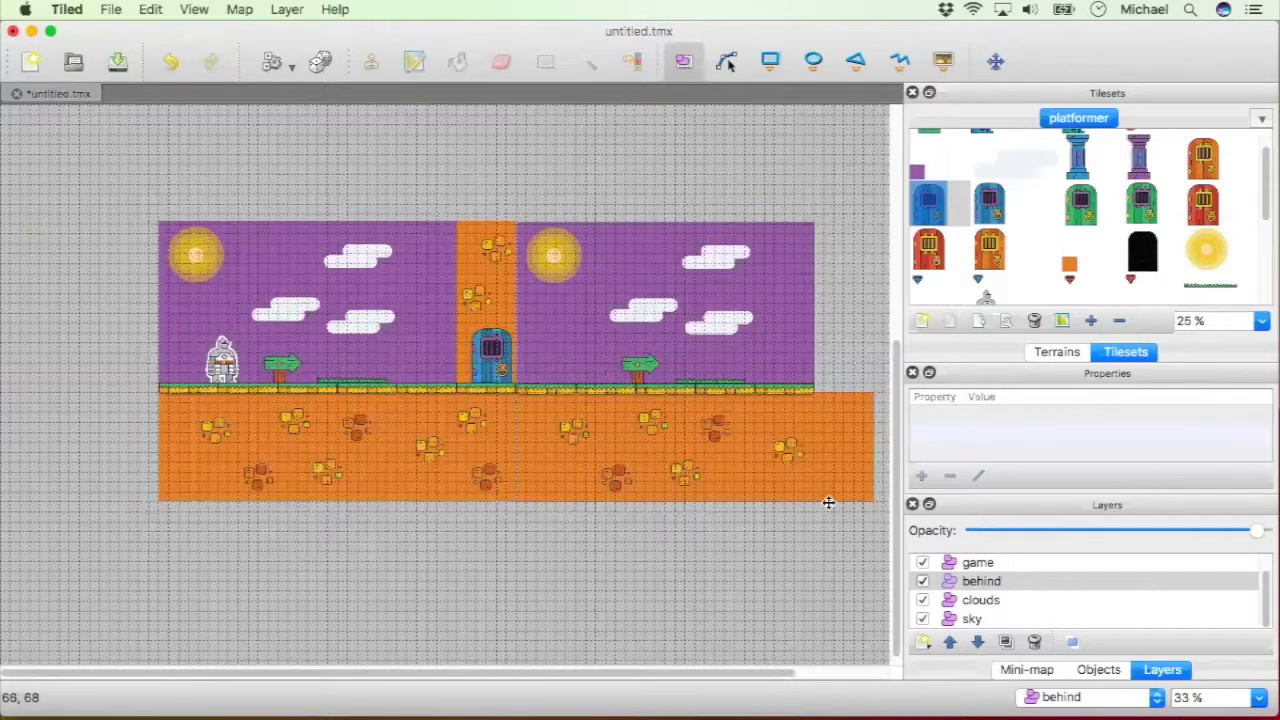
# Undo the removal of the copied knight and the placement of the scene copy beside the original
pyautogui.press('super+z')
pyautogui.press('super+z')
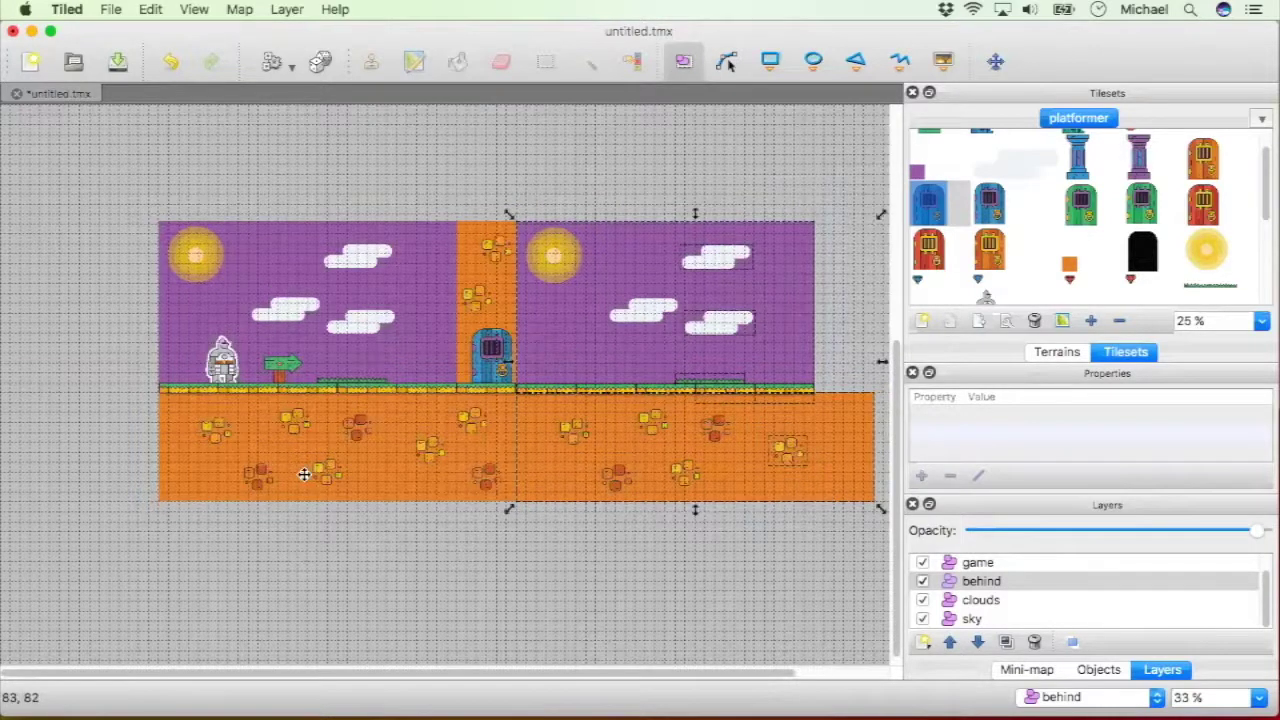
pyautogui.press('super+z')
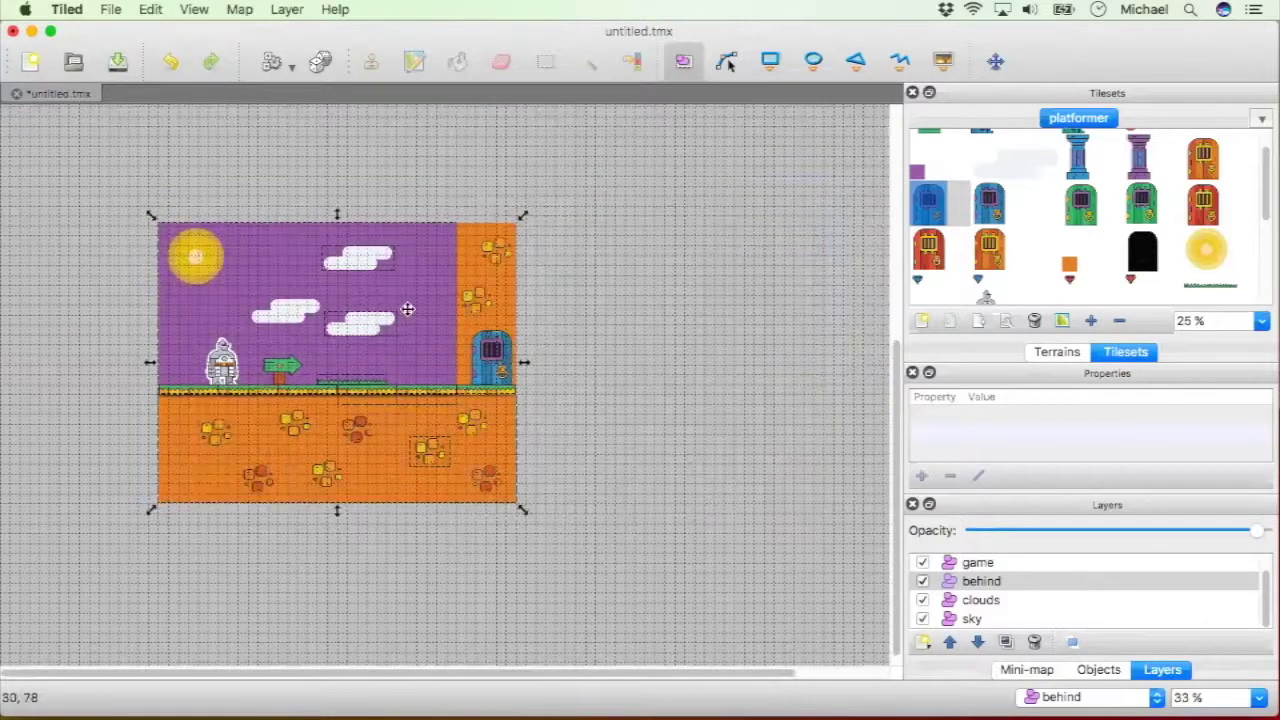
# Move the knight to the right, up against the green arrow sign
pyautogui.press('super+equal')
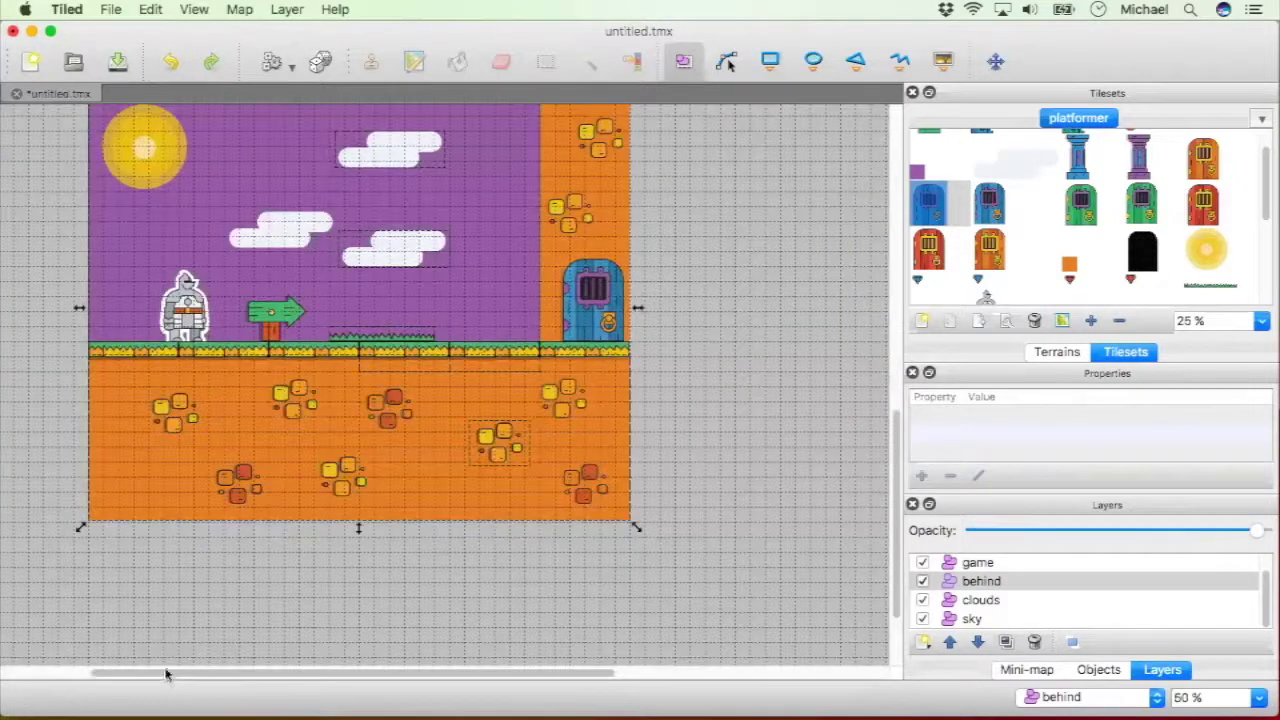
pyautogui.hscroll(-5, 128, 680)
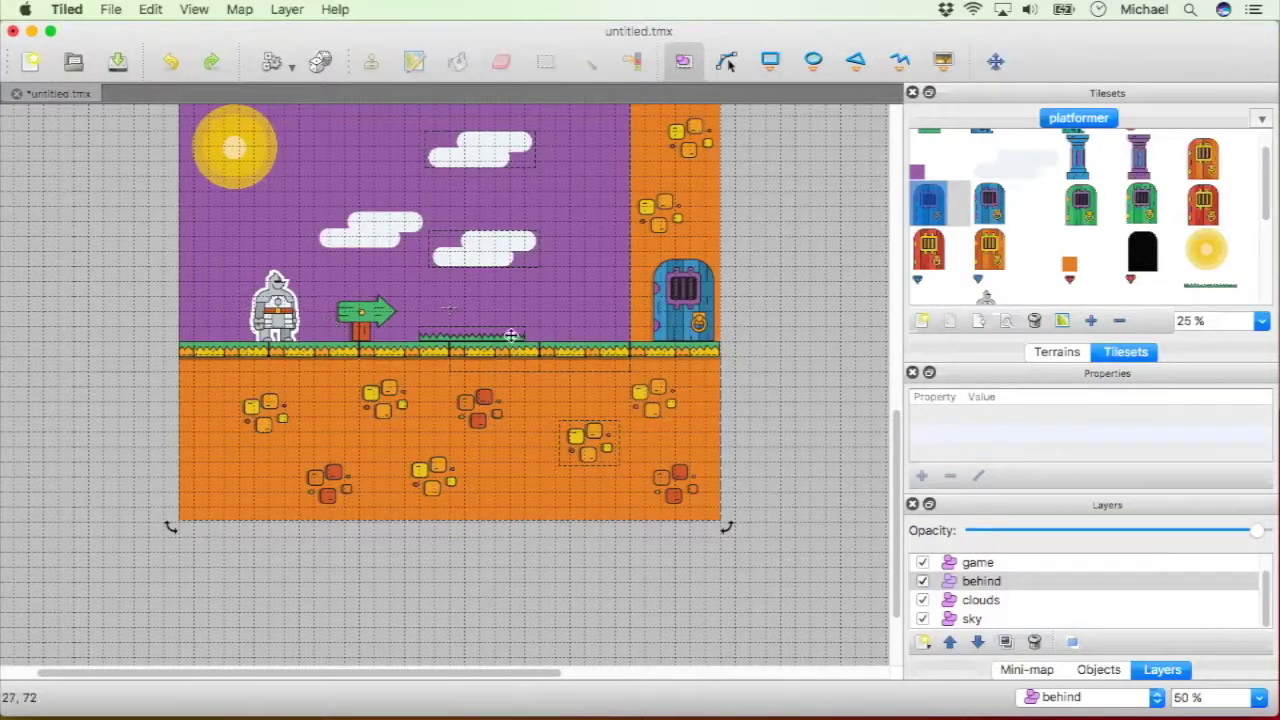
pyautogui.scroll(2, 387, 356)
pyautogui.scroll(1, 387, 356)
pyautogui.hscroll(-1, 388, 402)
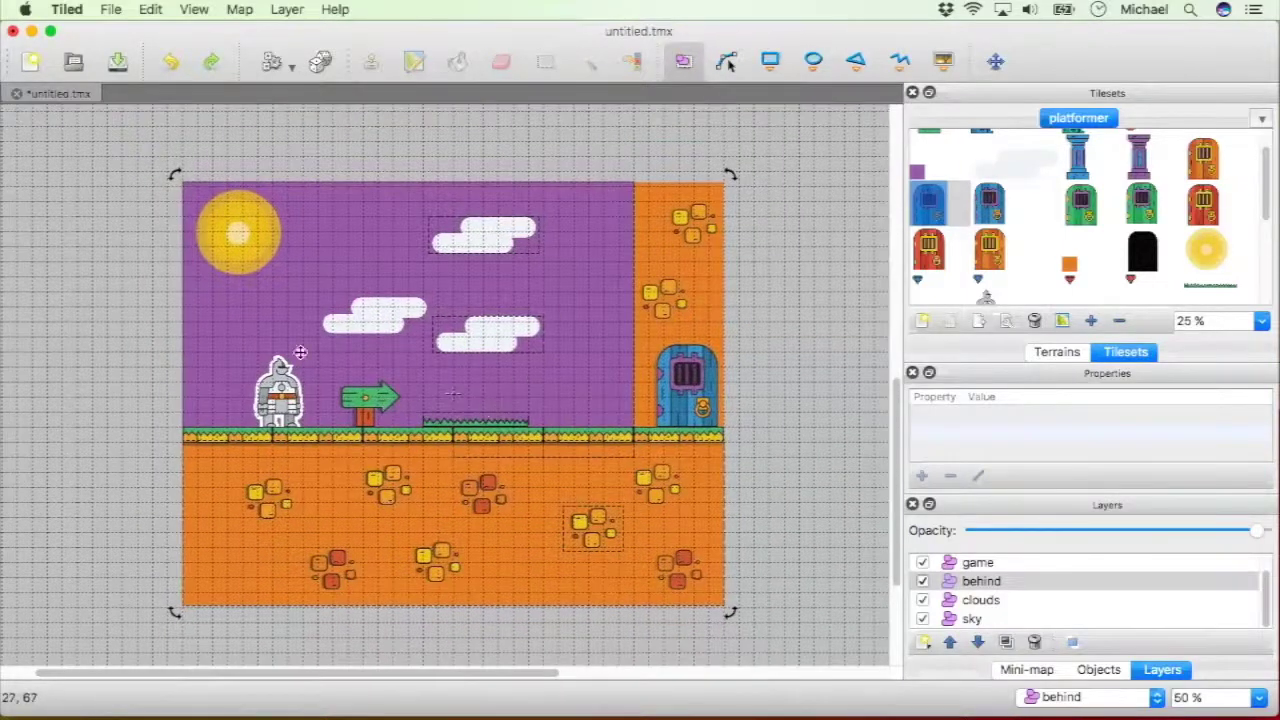
pyautogui.click(280, 393)
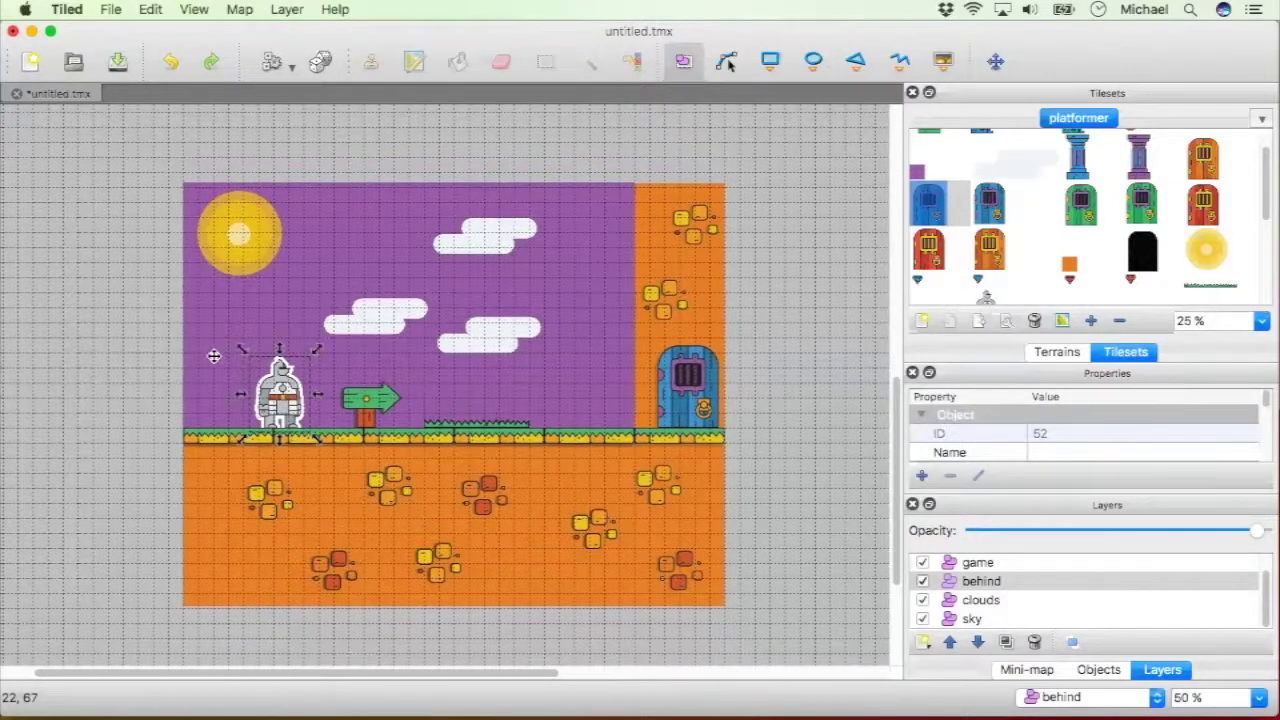
pyautogui.keyDown('ctrl'); pyautogui.scroll(2, 217, 357); pyautogui.keyUp('ctrl')
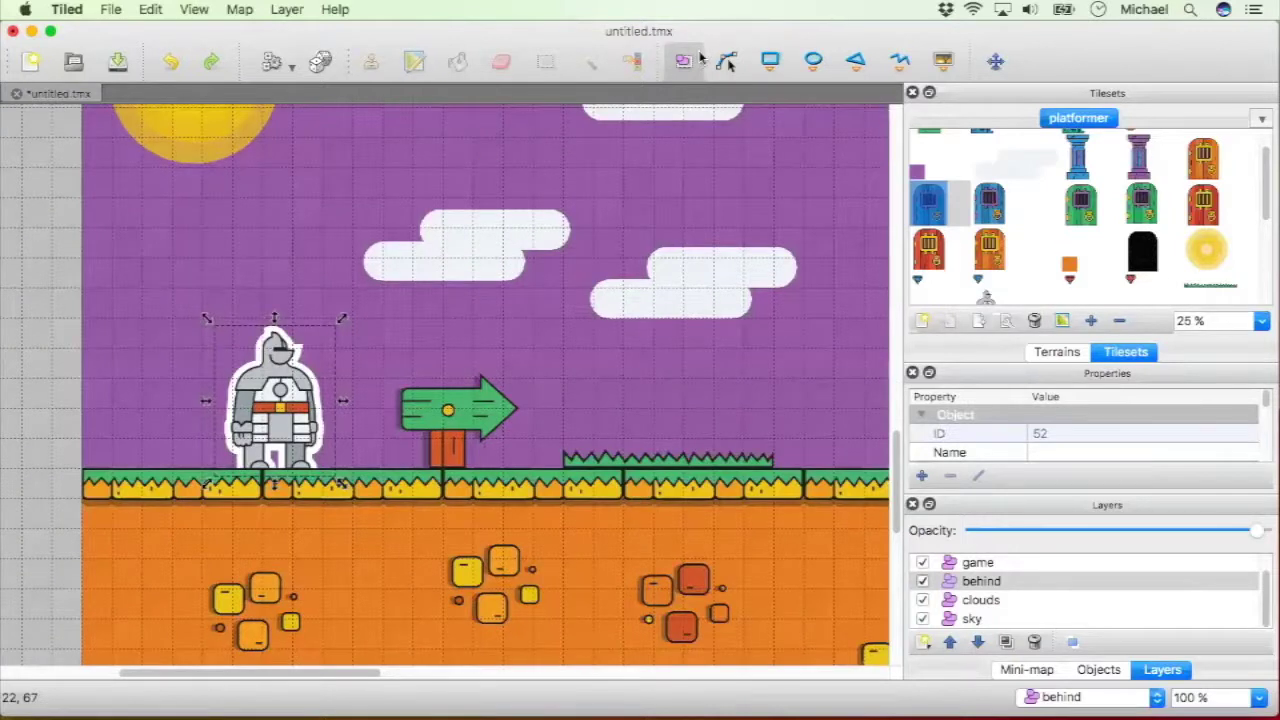
pyautogui.keyDown('ctrl'); pyautogui.scroll(1, 217, 357); pyautogui.keyUp('ctrl')
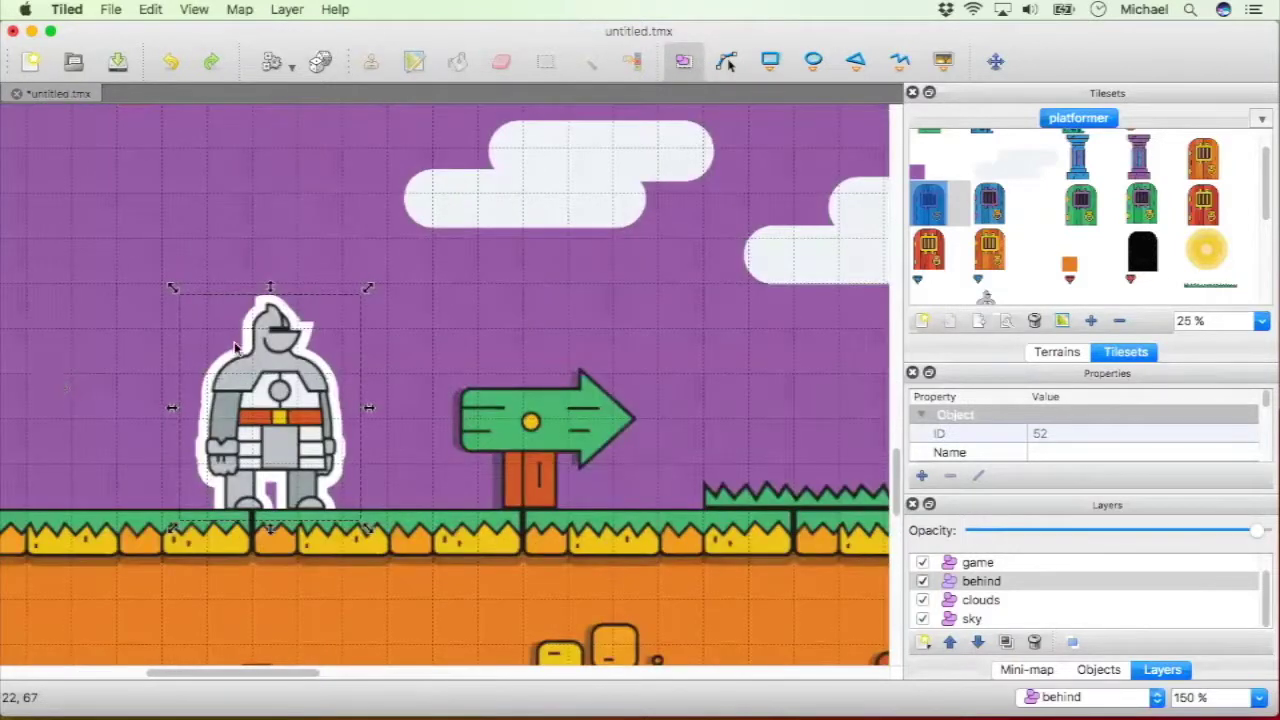
pyautogui.keyDown('ctrl'); pyautogui.scroll(-1, 87, 389); pyautogui.keyUp('ctrl')
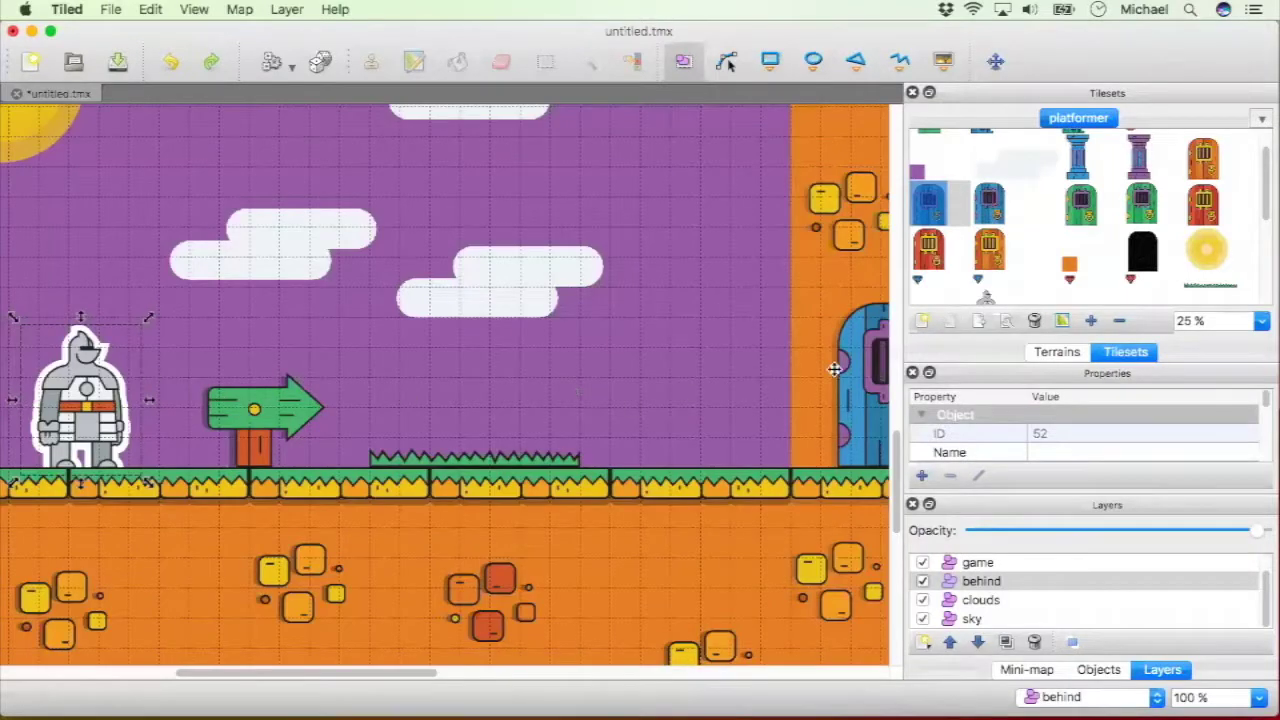
pyautogui.moveTo(84, 390); pyautogui.dragTo(158, 375)
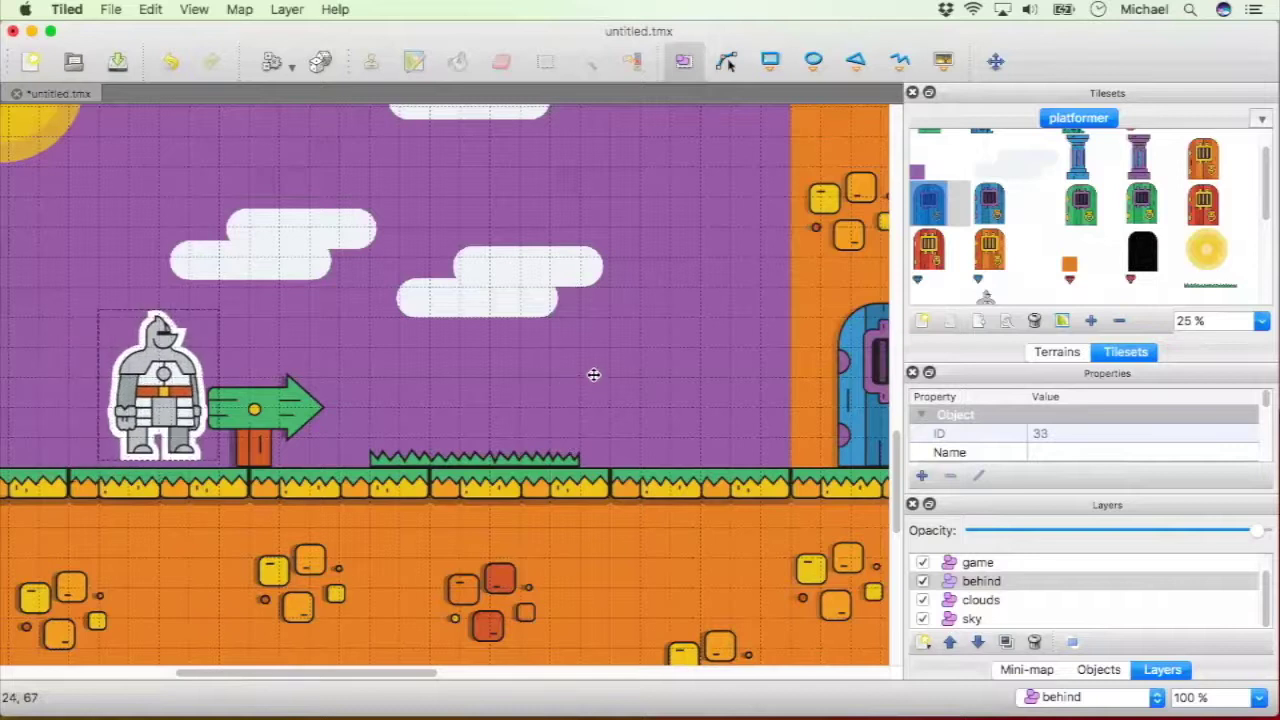